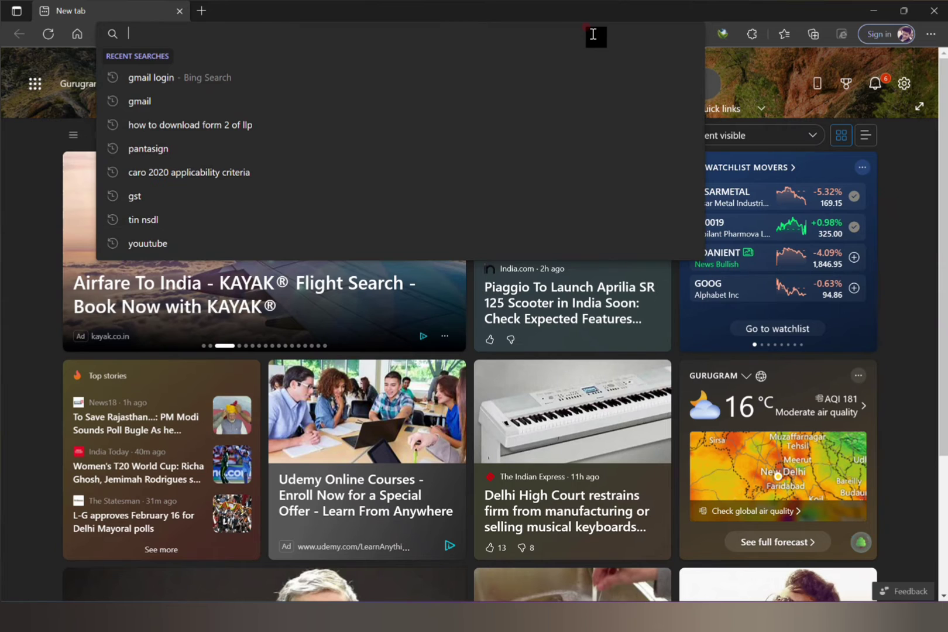
# Load the MCA portal login page (mca.gov.in/mcafoportal/login.do) from the address bar.
pyautogui.write('mca')
pyautogui.press('Return')
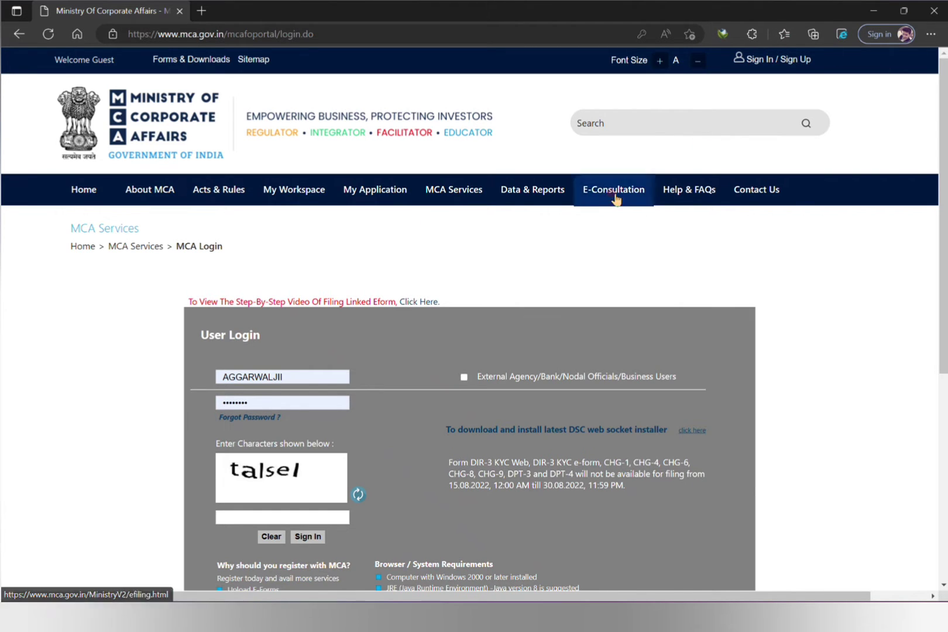
# Sign in to the portal for V3 filing, dismissing the login instructions notice.
pyautogui.click(789, 59)
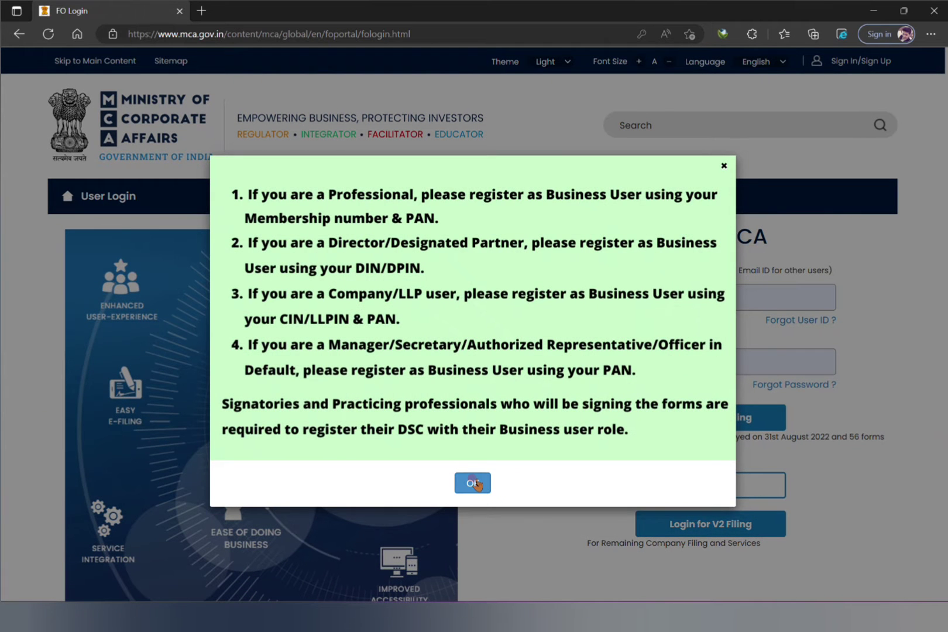
pyautogui.click(473, 483)
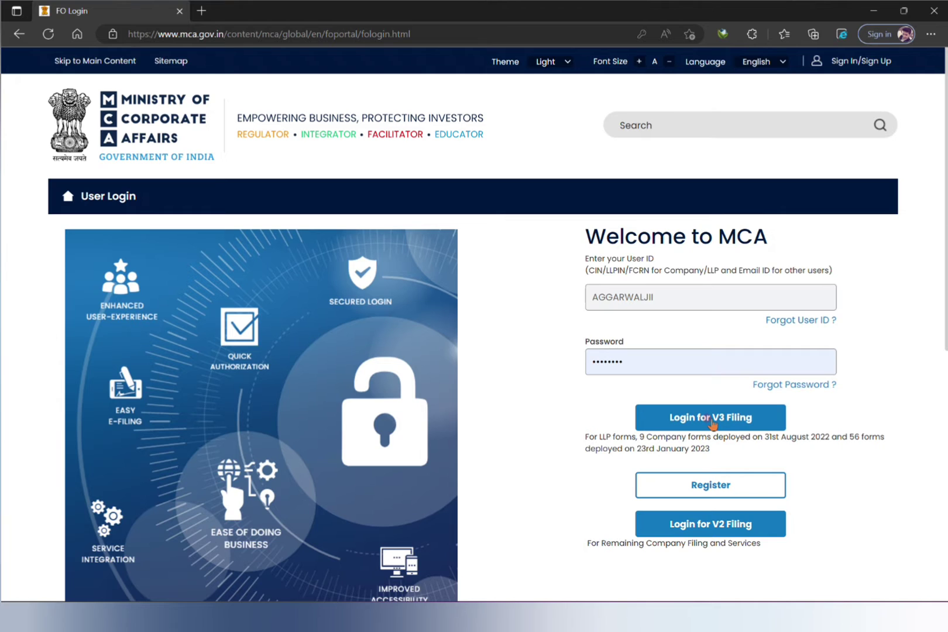
pyautogui.click(729, 417)
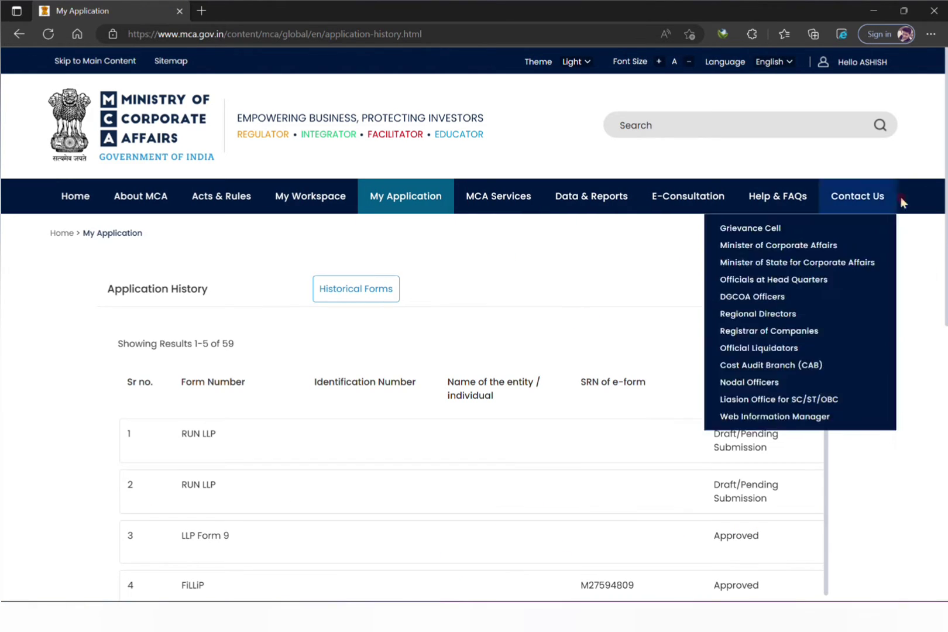
# Open the RUN-LLP (Reserve Unique Name) form from MCA Services > LLP e-Filing.
pyautogui.moveTo(946, 191); pyautogui.dragTo(946, 227)
pyautogui.moveTo(455, 130)
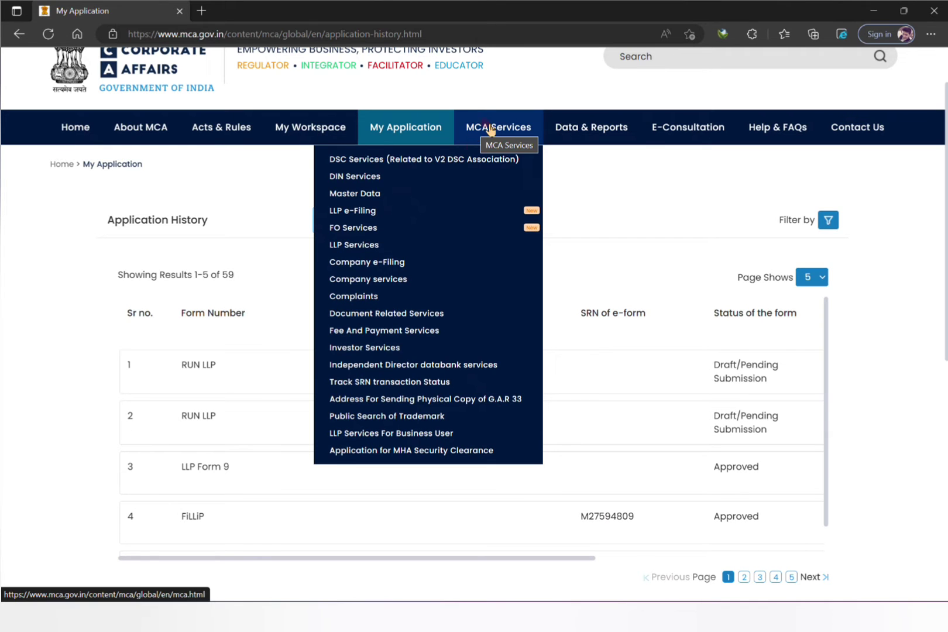
pyautogui.moveTo(434, 217)
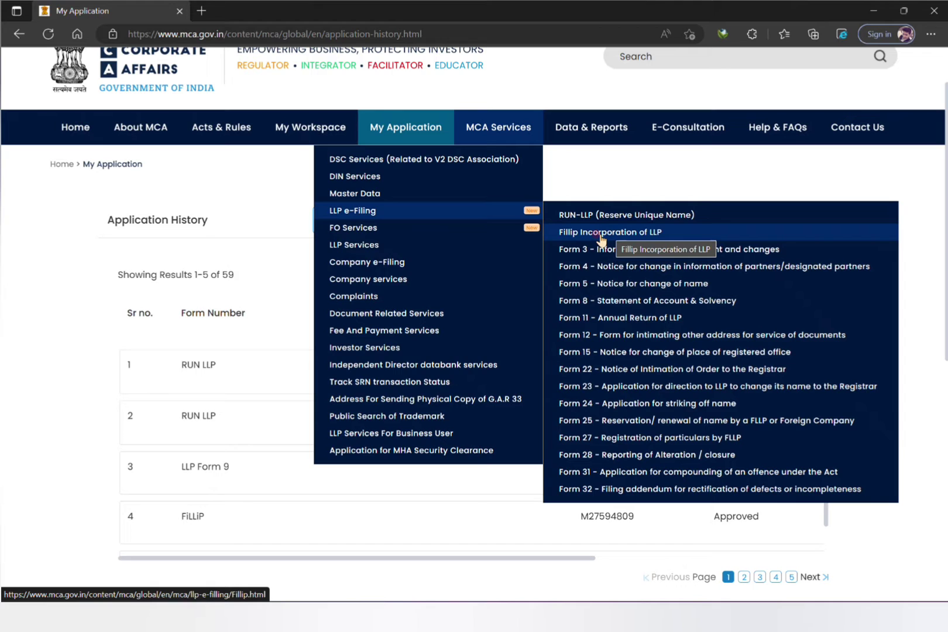
pyautogui.click(625, 215)
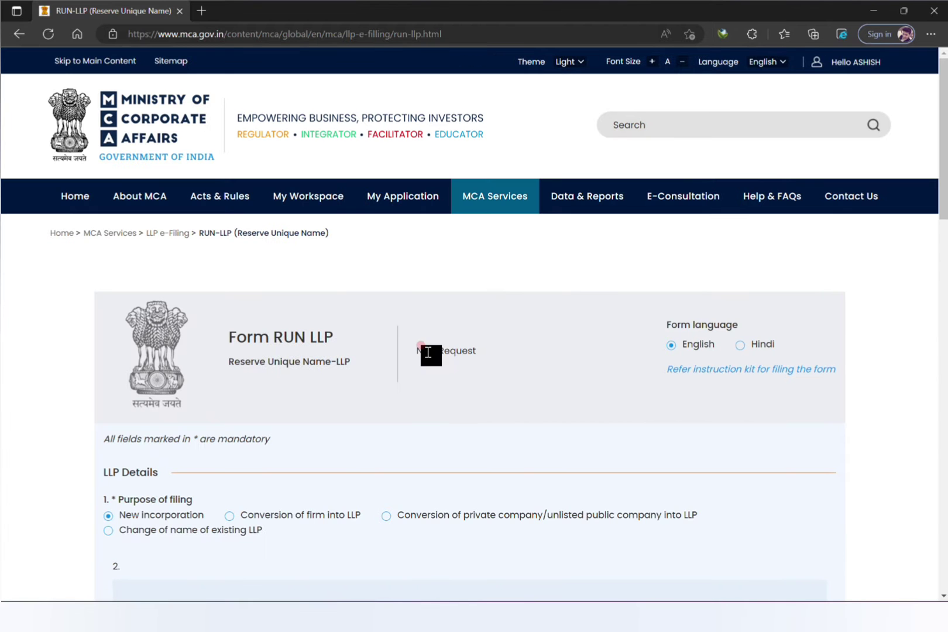
# Switch the purpose of filing to Conversion of firm into LLP, then back to New incorporation.
pyautogui.scroll(-5, 530, 348)
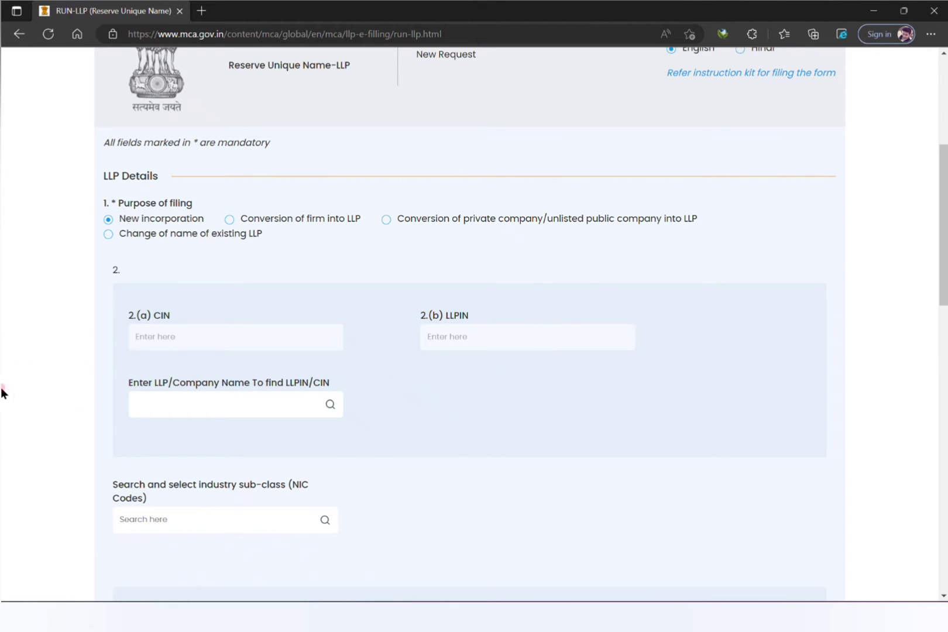
pyautogui.click(200, 404)
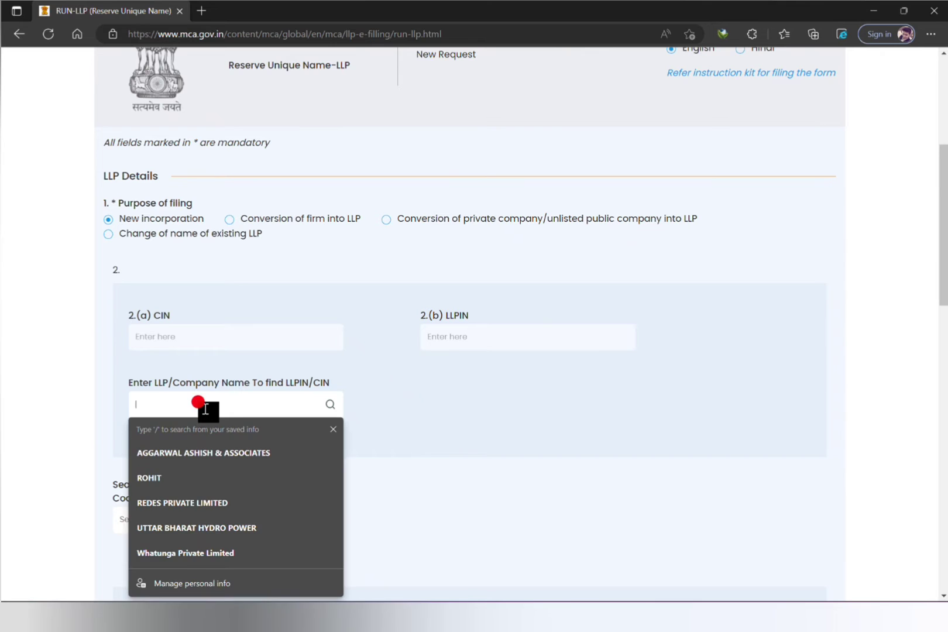
pyautogui.click(420, 400)
pyautogui.click(261, 260)
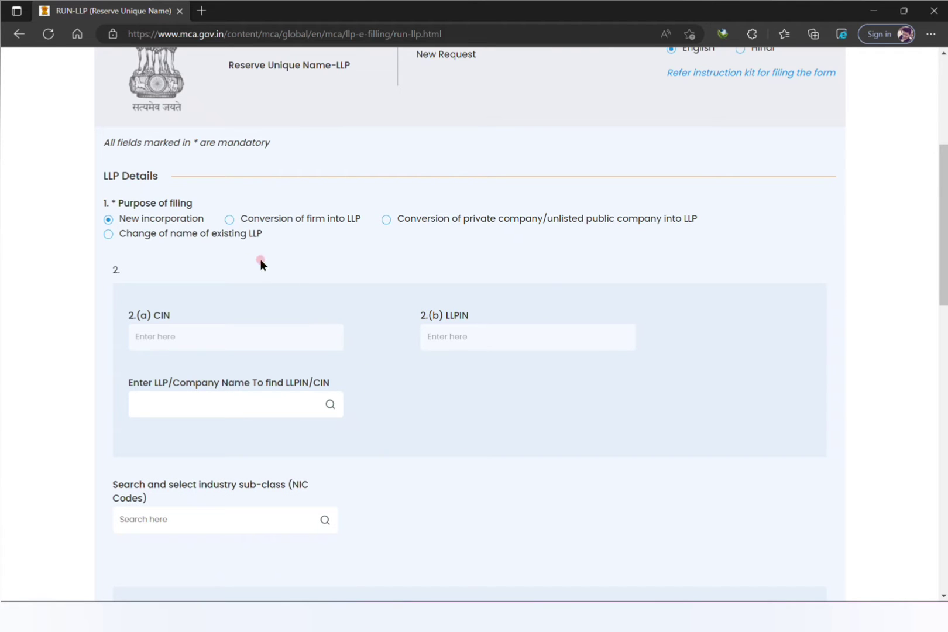
pyautogui.click(230, 221)
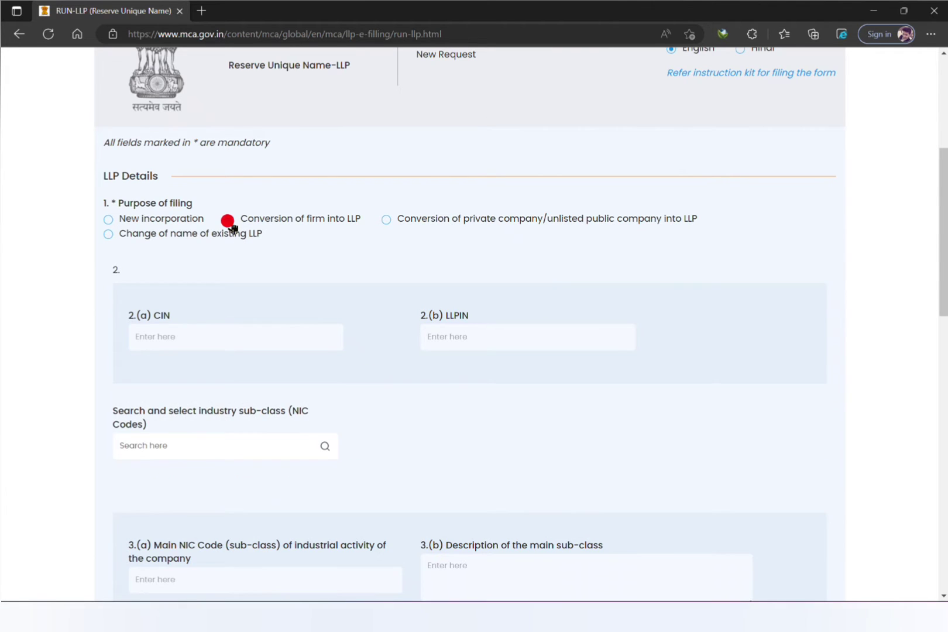
pyautogui.click(108, 220)
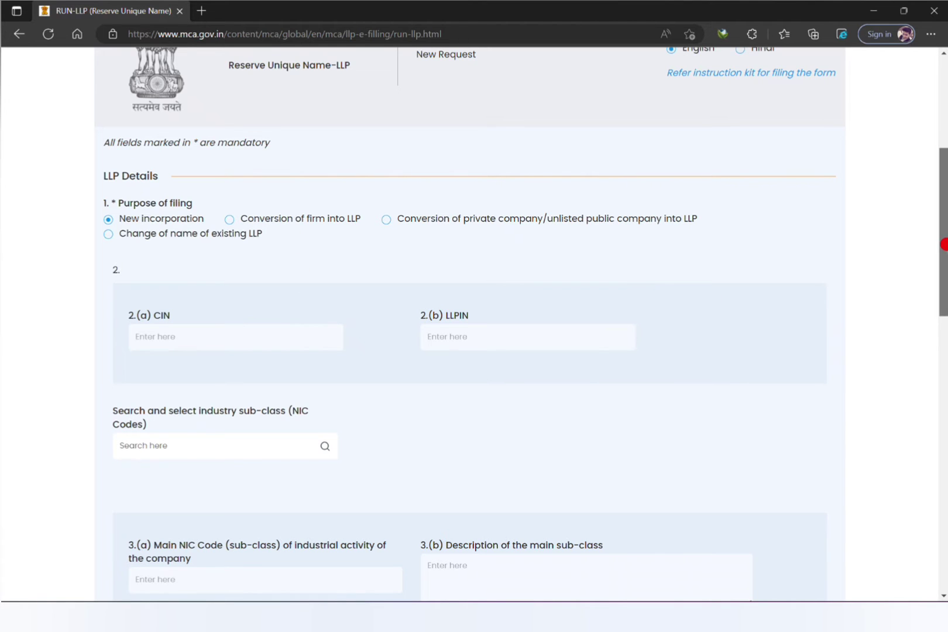
pyautogui.scroll(-3, 945, 303)
pyautogui.moveTo(946, 302)
pyautogui.mouseDown()
pyautogui.moveTo(947, 283)
pyautogui.moveTo(946, 301)
pyautogui.mouseUp()
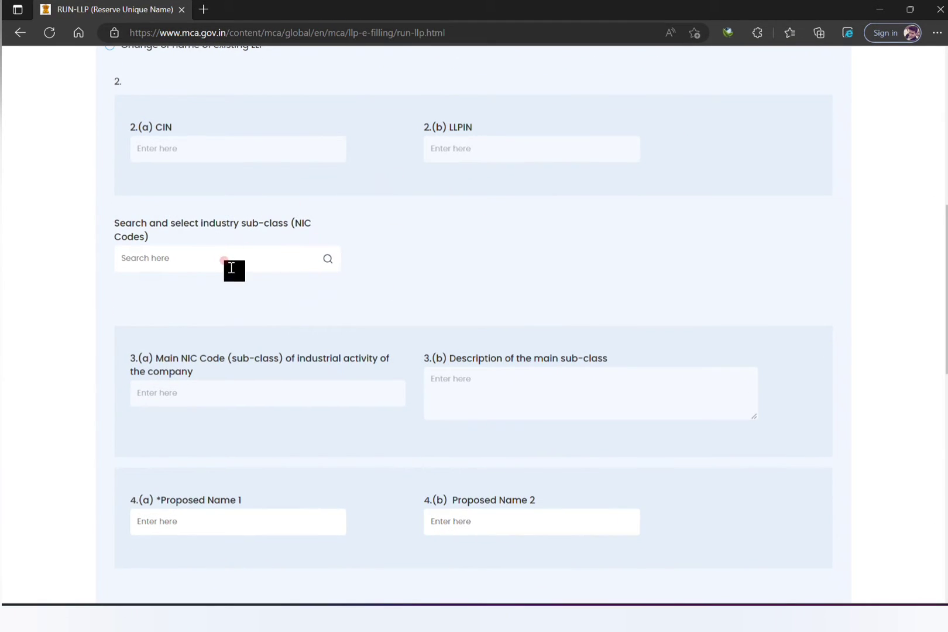
# Search NIC codes and add 73100 Advertising as the industry activity code.
pyautogui.click(272, 265)
pyautogui.write('adv')
pyautogui.click(328, 259)
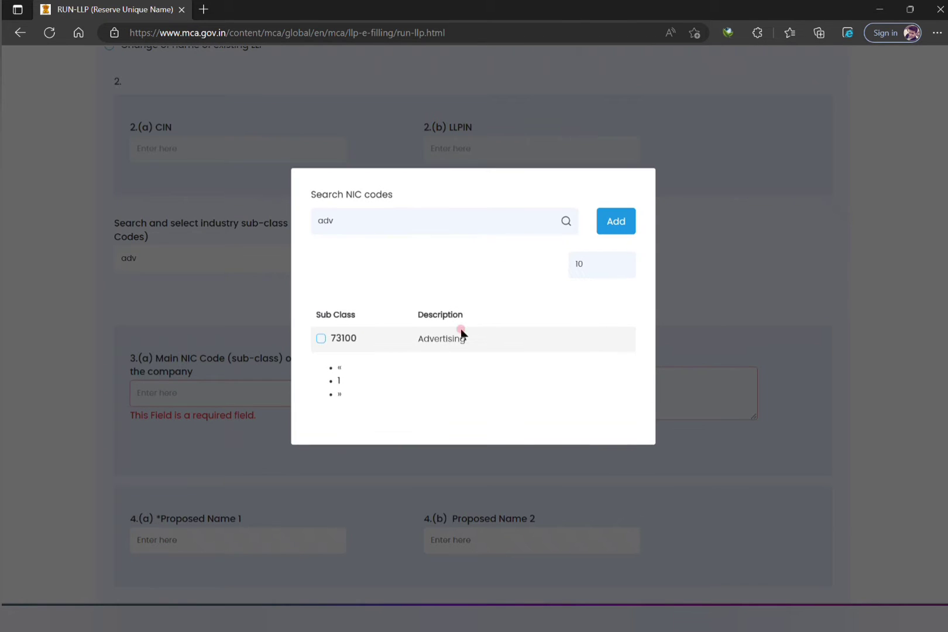
pyautogui.click(320, 338)
pyautogui.click(612, 225)
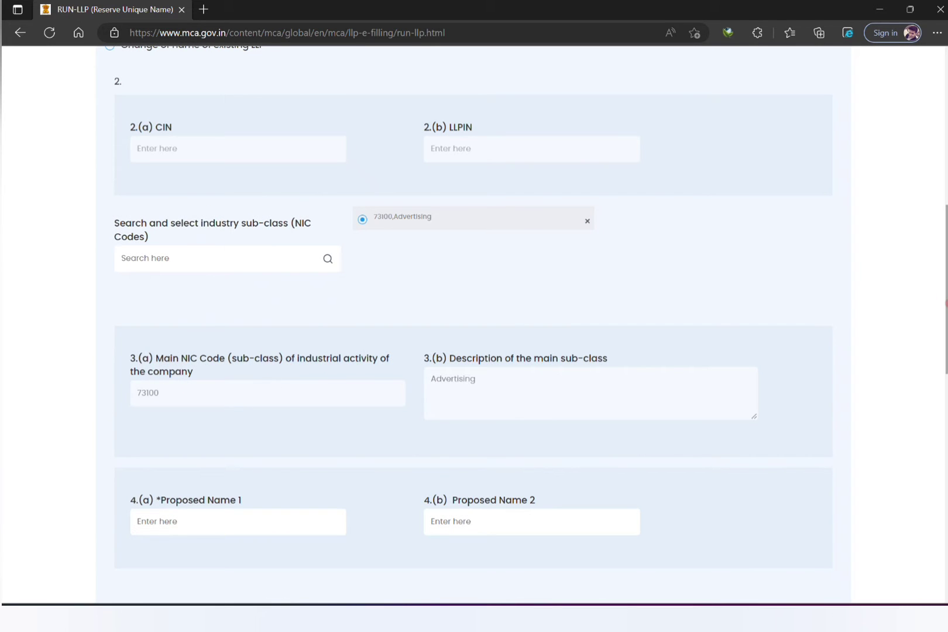
# Enter 'creative adv llp' and 'creative abc llp' as Proposed Names 1 and 2.
pyautogui.scroll(-5, 427, 305)
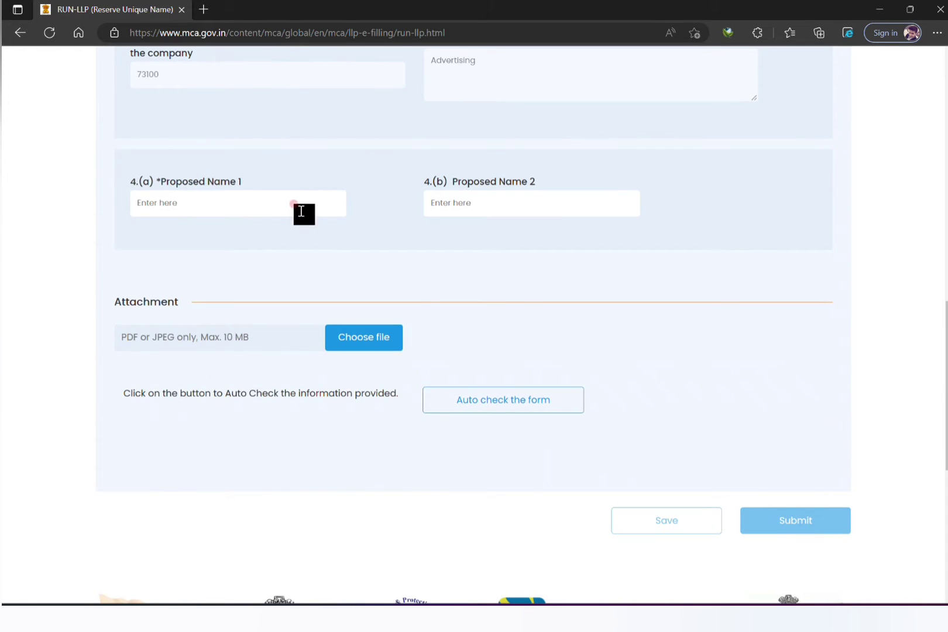
pyautogui.click(294, 204)
pyautogui.write('creative adv llp')
pyautogui.press('Tab')
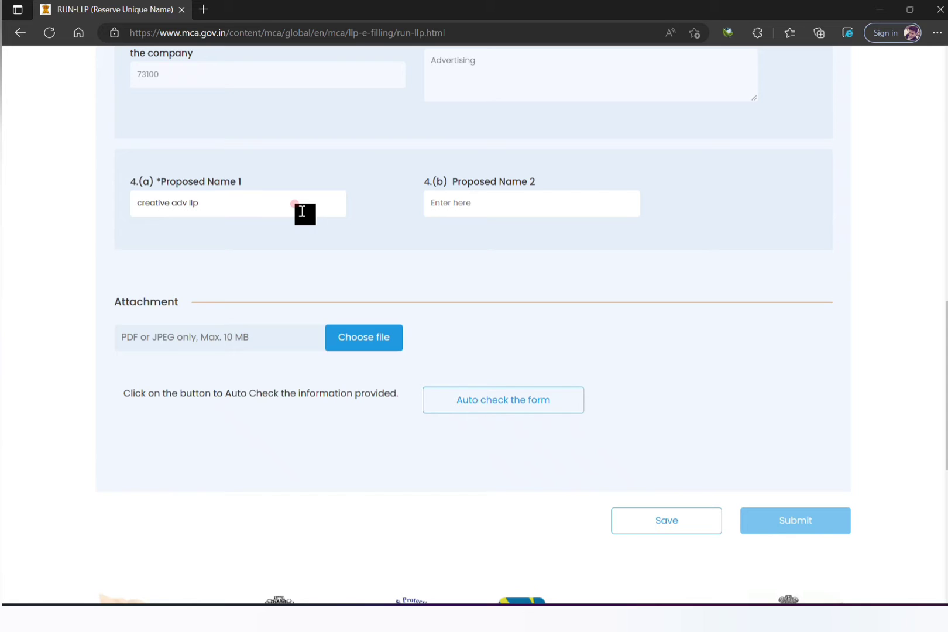
pyautogui.write('creative abc llp')
# Auto-check the form, review the similarity alerts for both names, and start submitting.
pyautogui.click(503, 400)
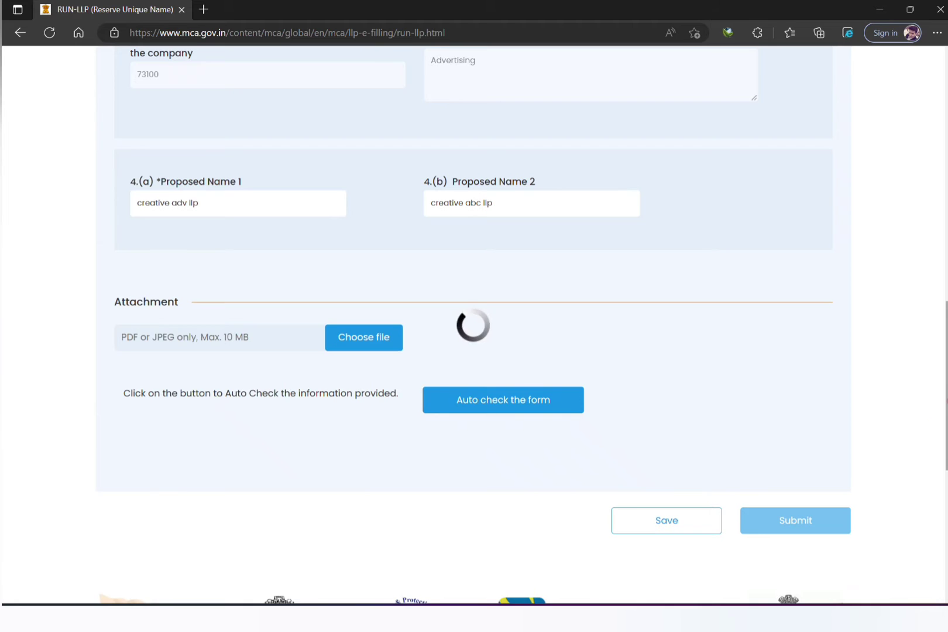
pyautogui.scroll(-4, 923, 430)
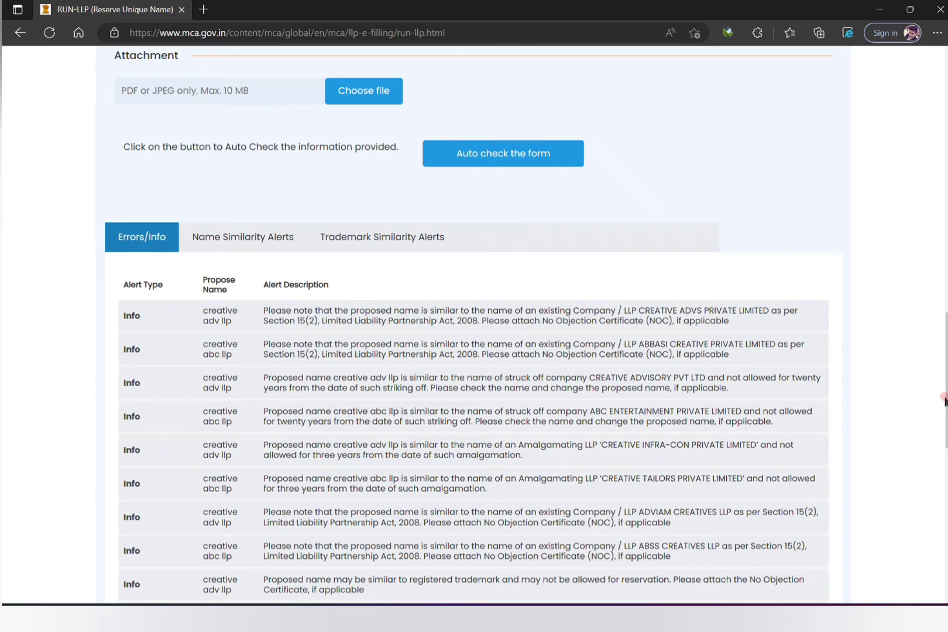
pyautogui.scroll(-1, 943, 374)
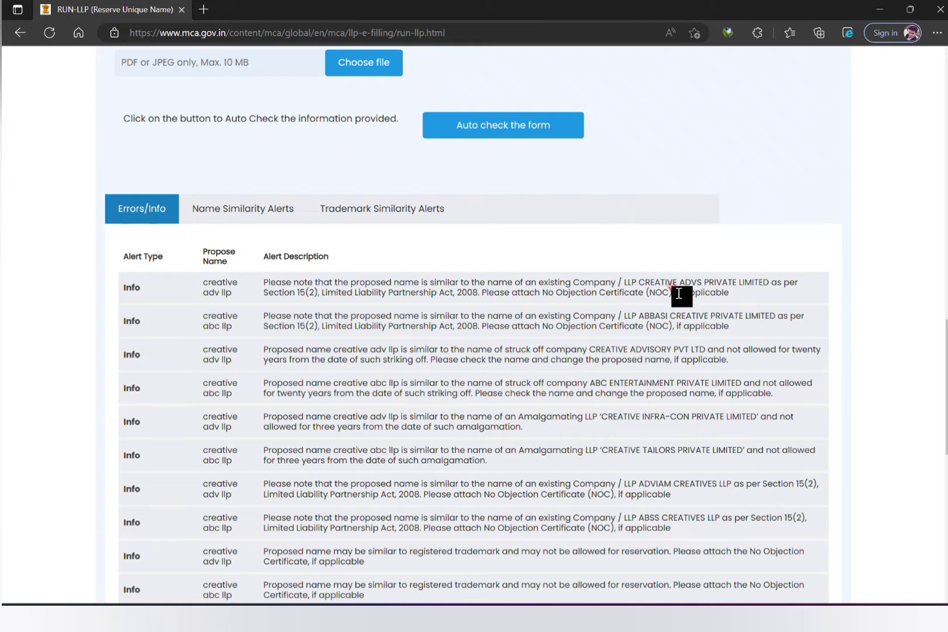
pyautogui.scroll(-5, 904, 325)
pyautogui.scroll(2, 903, 325)
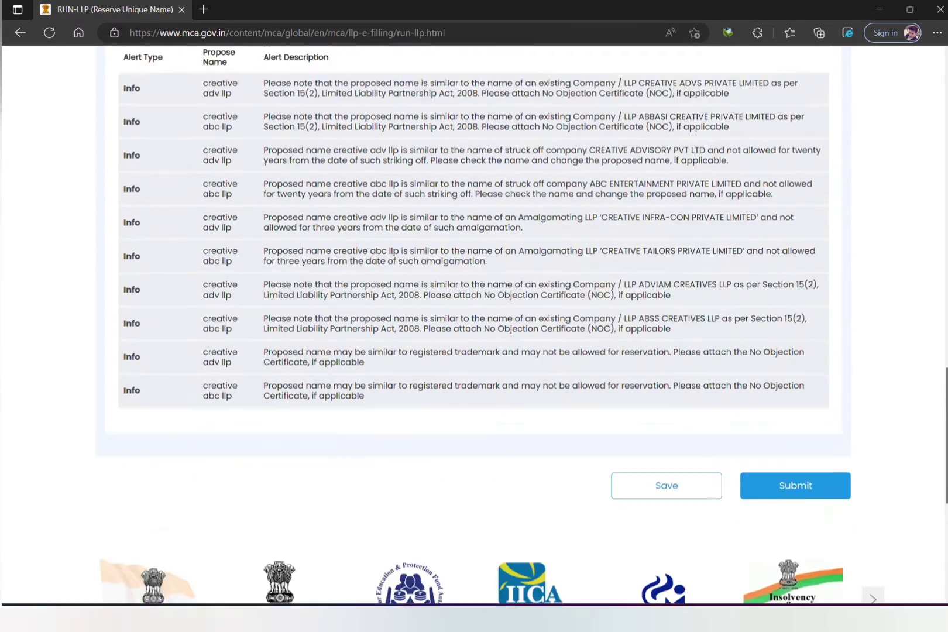
pyautogui.scroll(4, 475, 325)
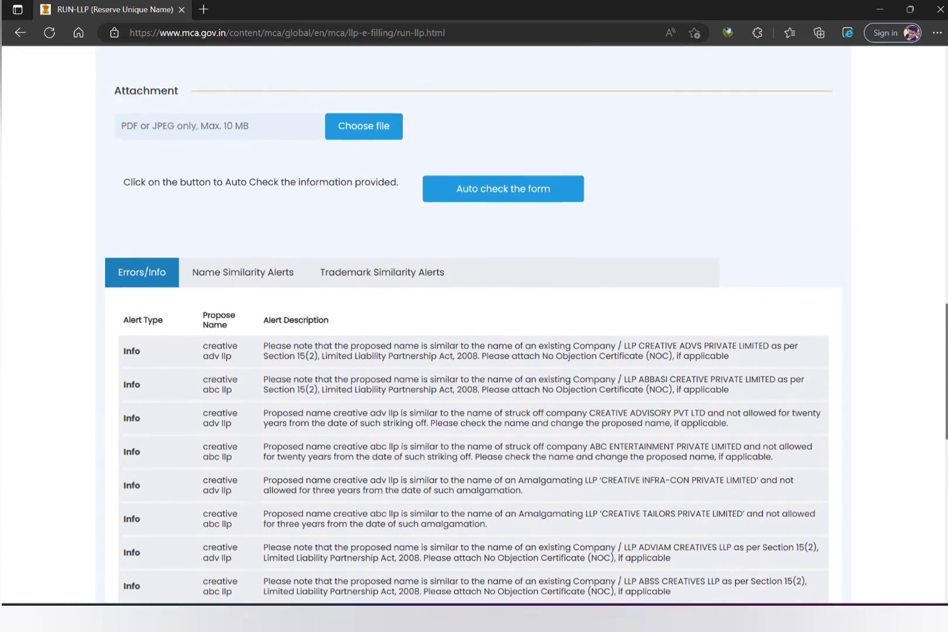
pyautogui.scroll(-6, 475, 325)
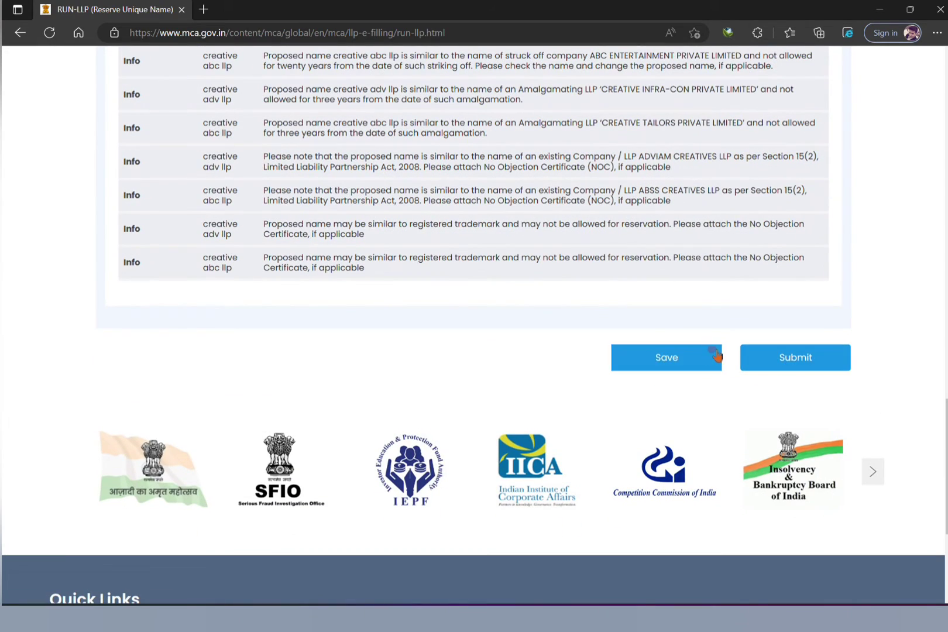
pyautogui.click(803, 367)
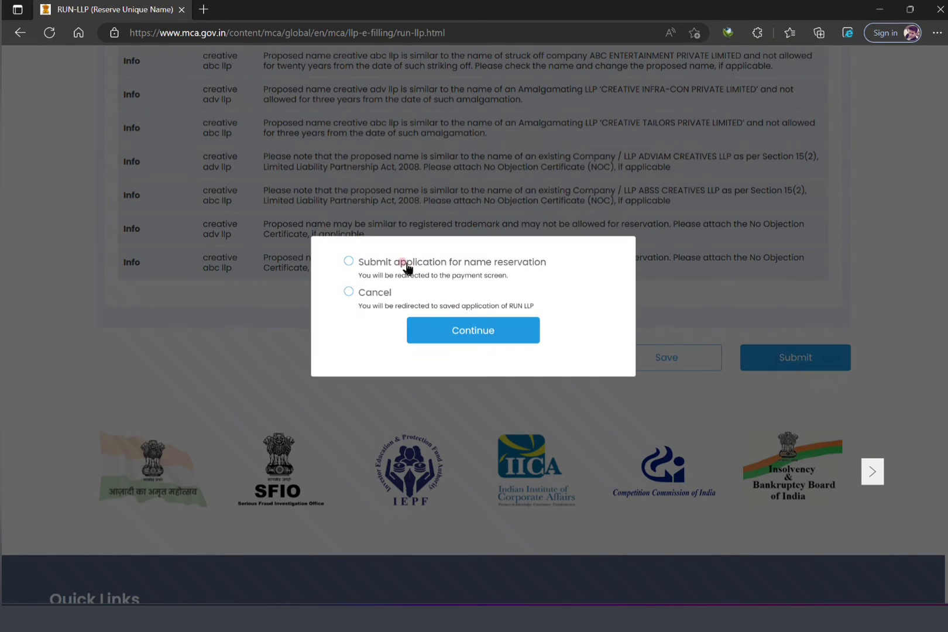
# Submit the application for name reservation, reaching the Rs. 200 RUN LLP payment page.
pyautogui.click(350, 262)
pyautogui.click(459, 333)
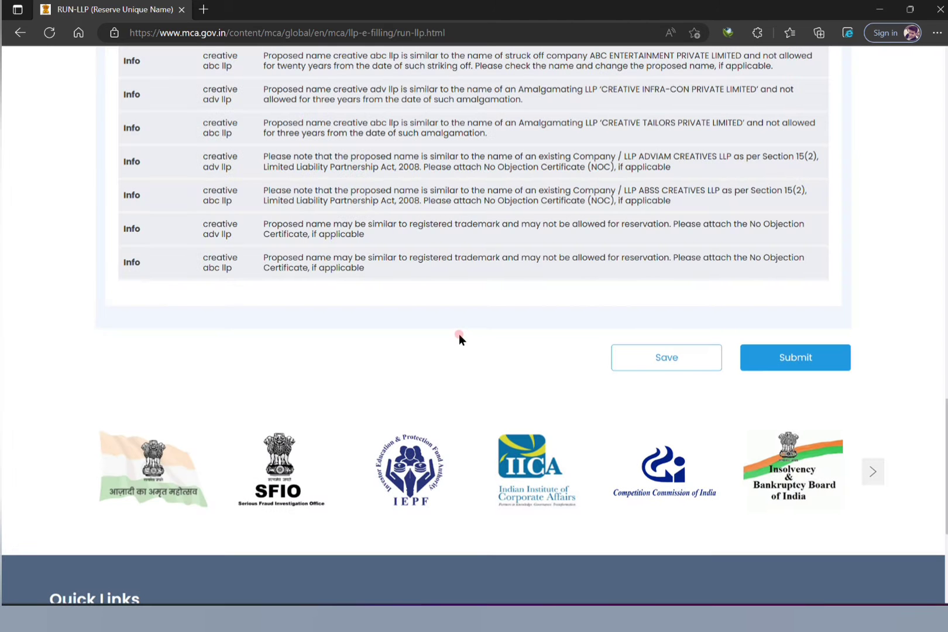
pyautogui.click(822, 363)
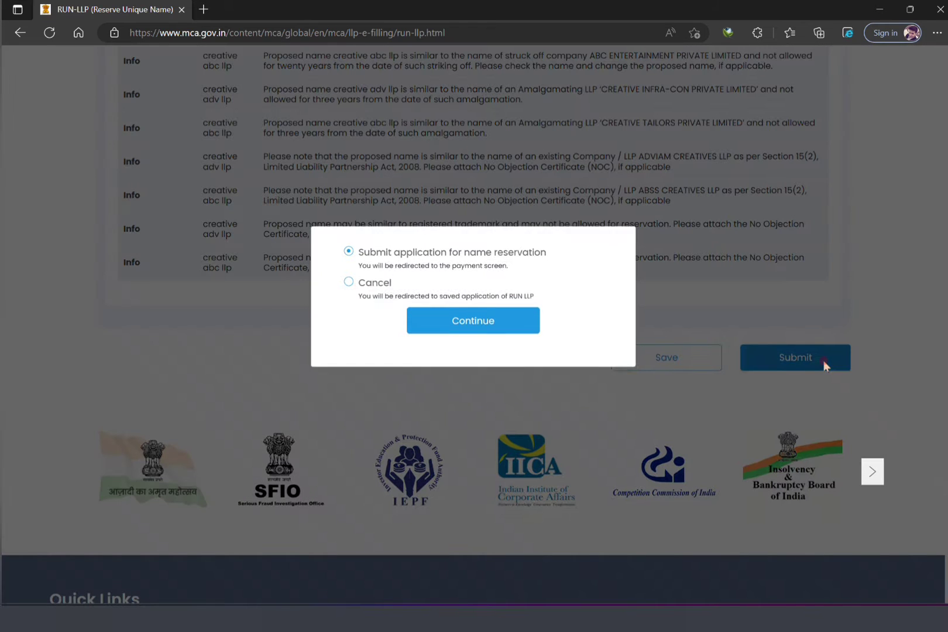
pyautogui.click(467, 332)
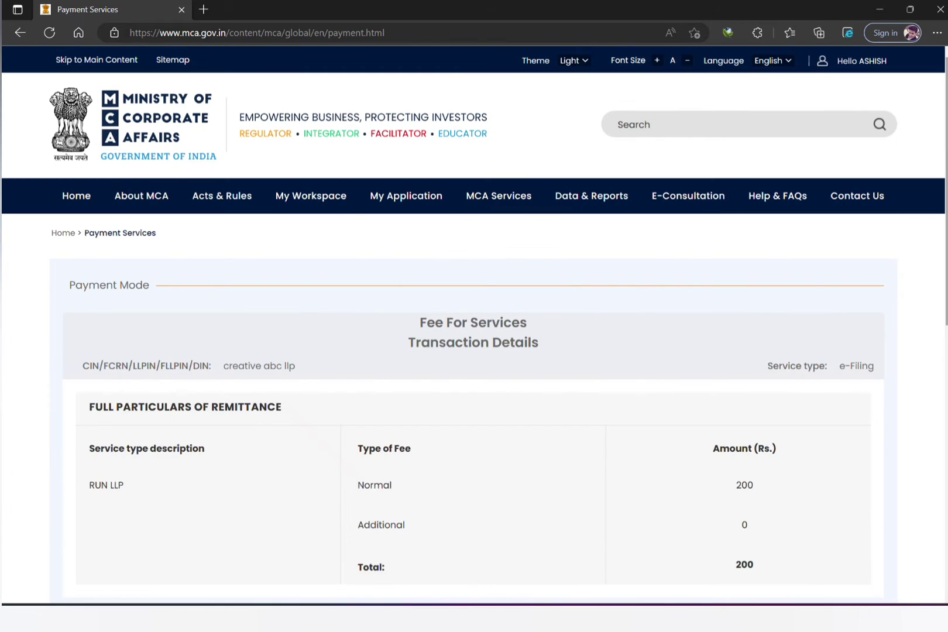
# Open 'Fillip Incorporation of LLP' from MCA Services > LLP e-Filing.
pyautogui.scroll(-3, 602, 496)
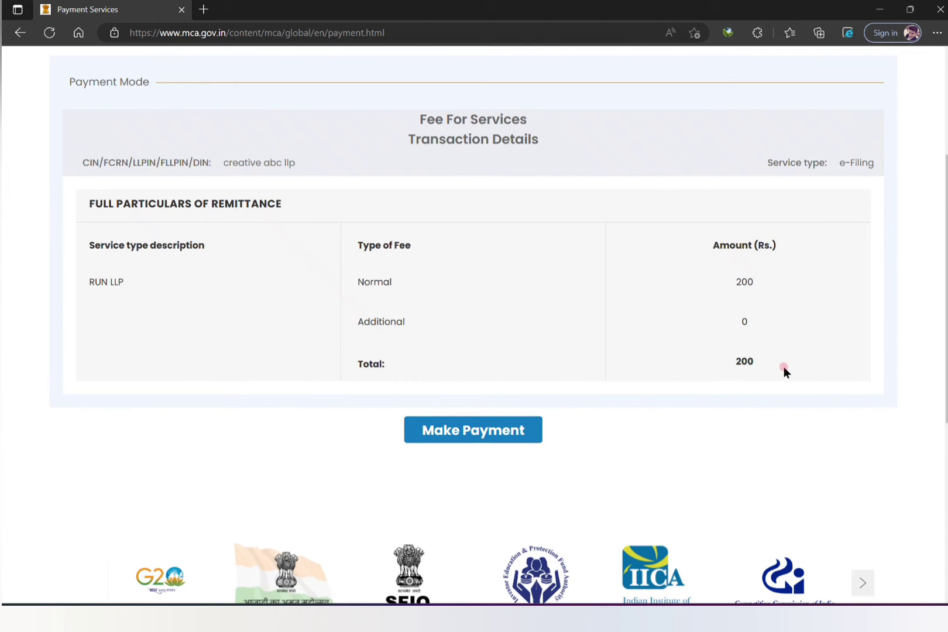
pyautogui.moveTo(947, 339); pyautogui.dragTo(947, 242)
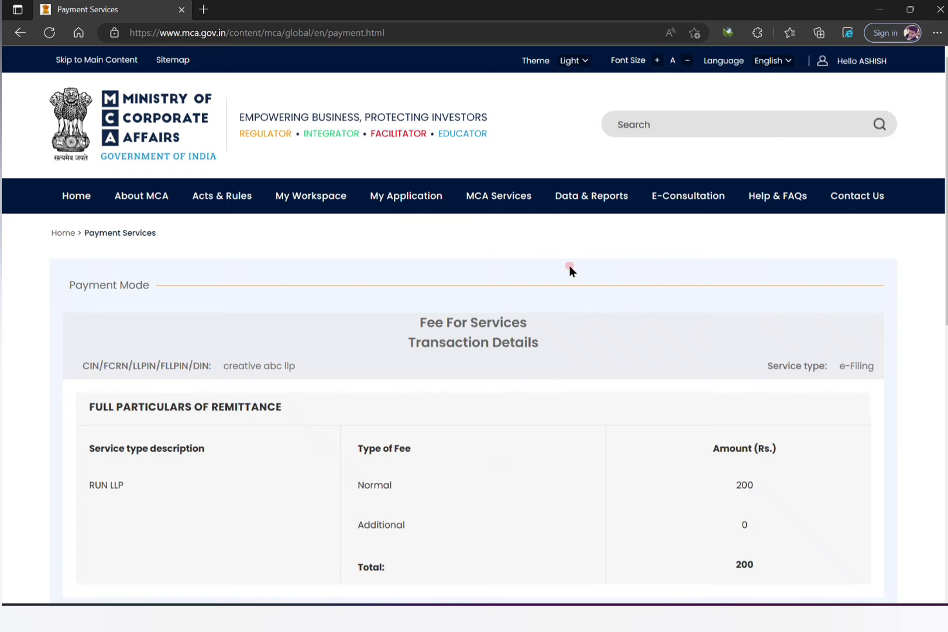
pyautogui.scroll(-5, 474, 322)
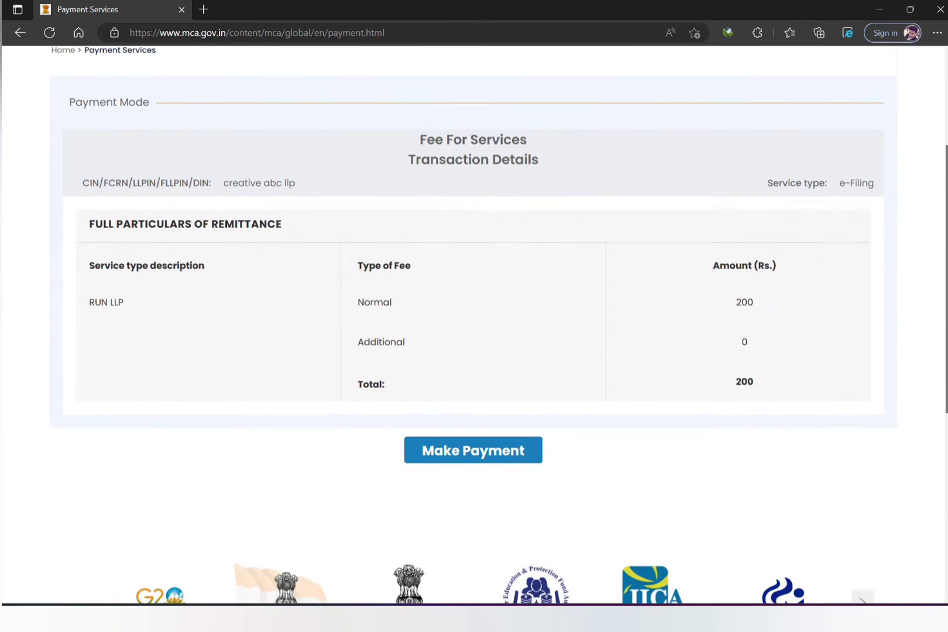
pyautogui.scroll(5, 474, 322)
pyautogui.scroll(-1, 475, 322)
pyautogui.scroll(-1, 474, 322)
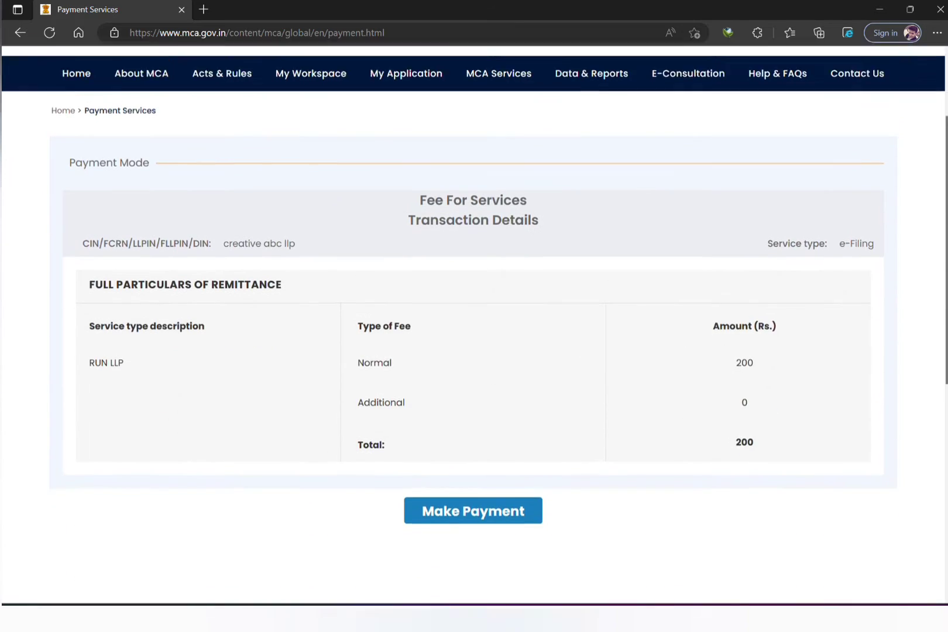
pyautogui.scroll(2, 474, 322)
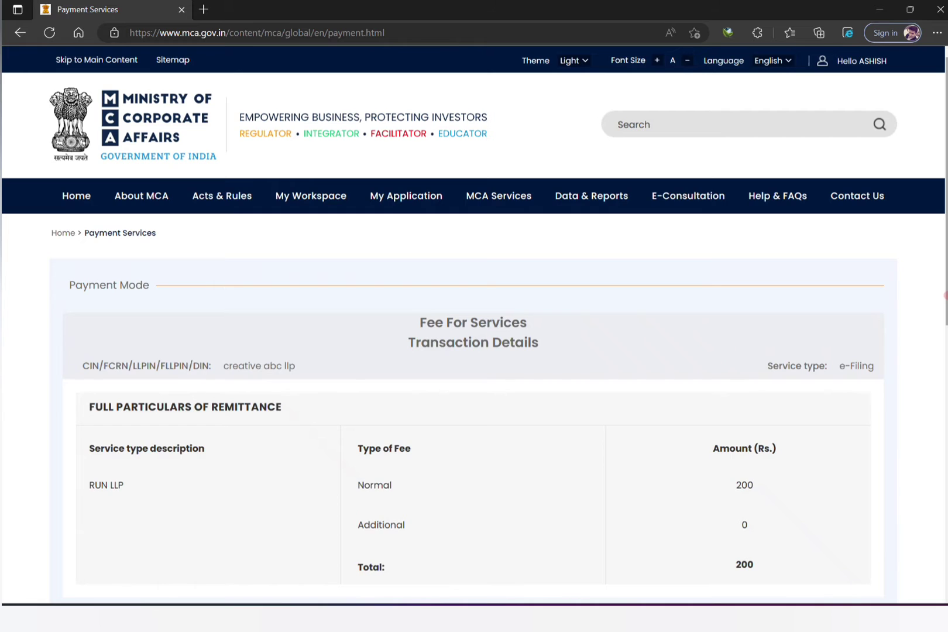
pyautogui.scroll(-5, 474, 322)
pyautogui.scroll(5, 836, 272)
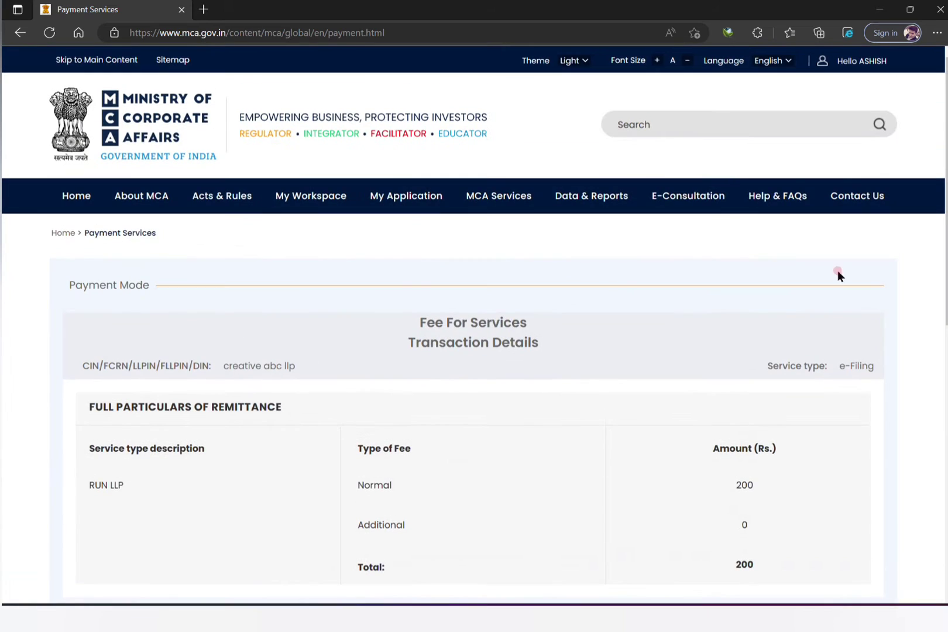
pyautogui.moveTo(489, 211)
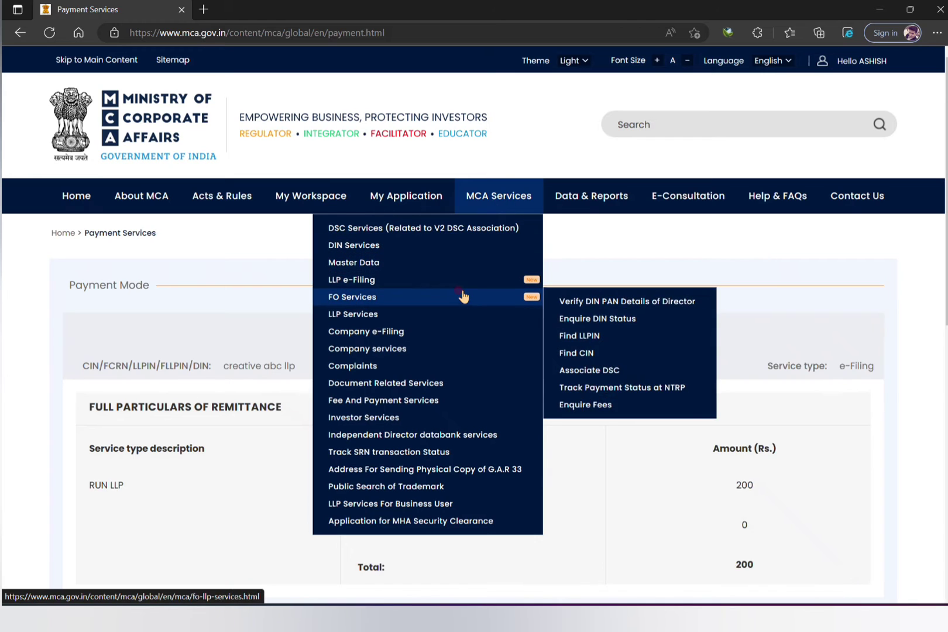
pyautogui.moveTo(468, 282)
pyautogui.moveTo(519, 271)
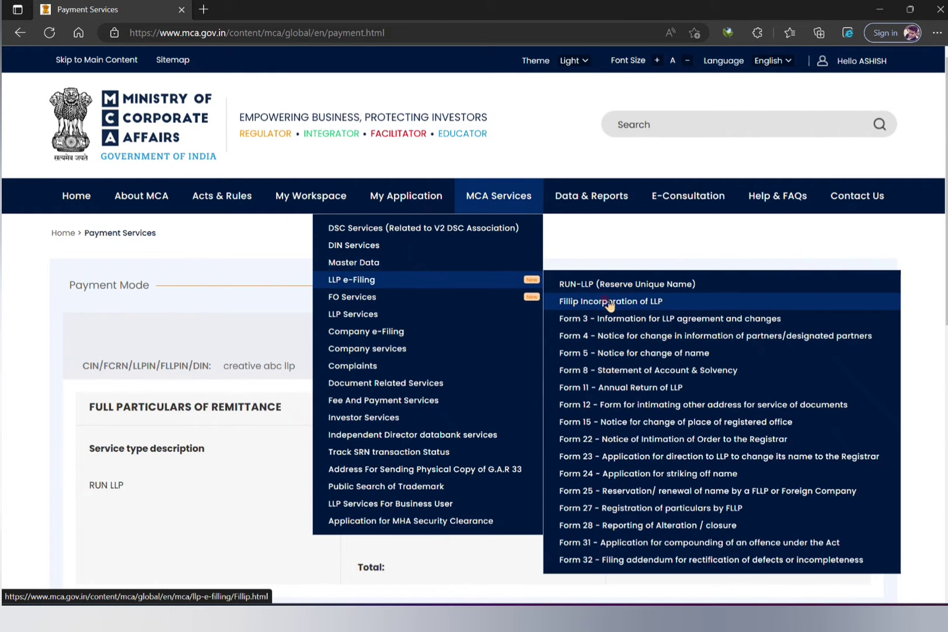
pyautogui.click(606, 301)
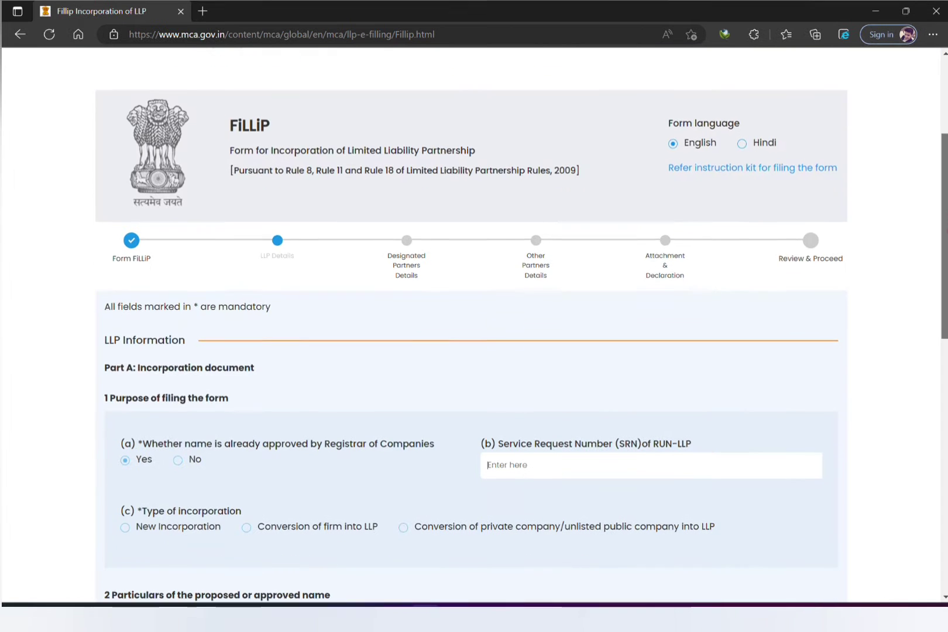
# Set 'name already approved' to Yes and fill the SRN of RUN-LLP and approved name fields.
pyautogui.scroll(-3, 475, 328)
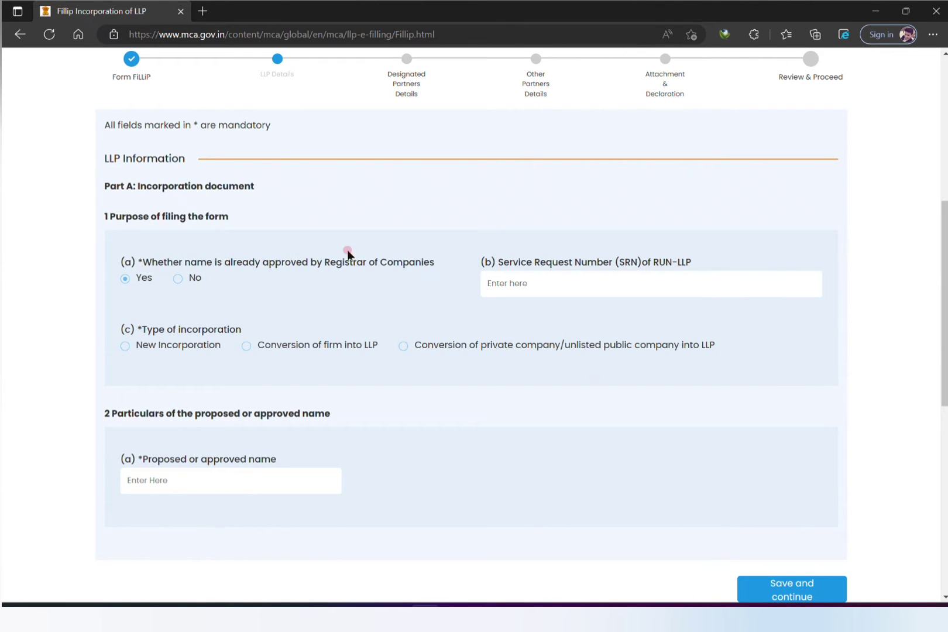
pyautogui.click(527, 284)
pyautogui.click(178, 279)
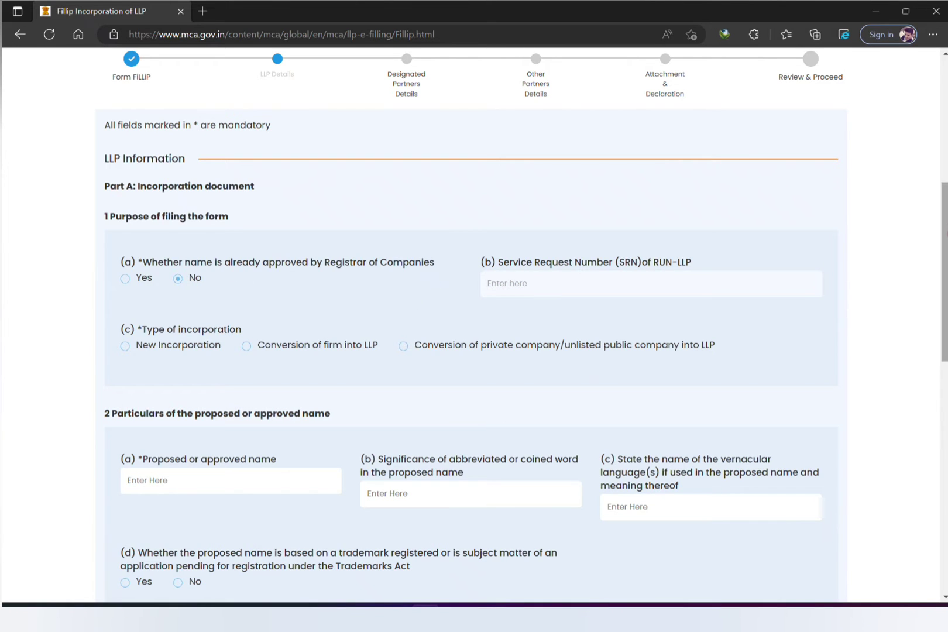
pyautogui.scroll(-5, 479, 305)
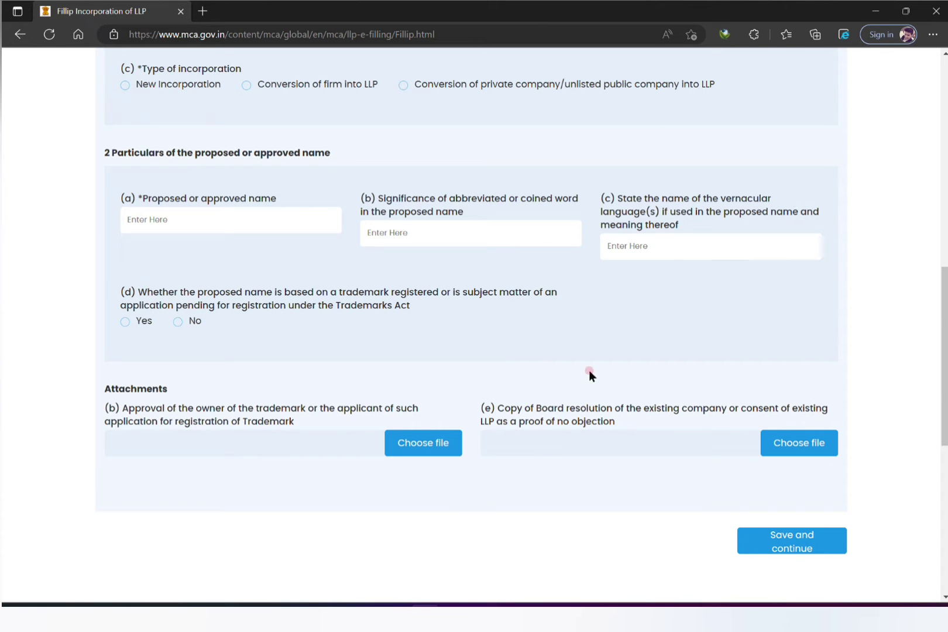
pyautogui.moveTo(945, 360); pyautogui.dragTo(945, 260)
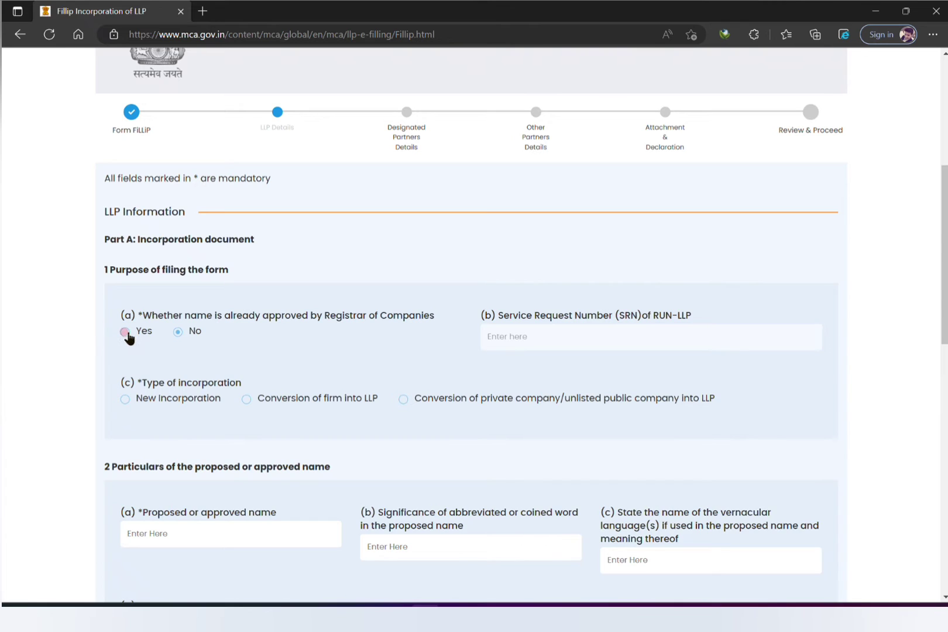
pyautogui.click(127, 332)
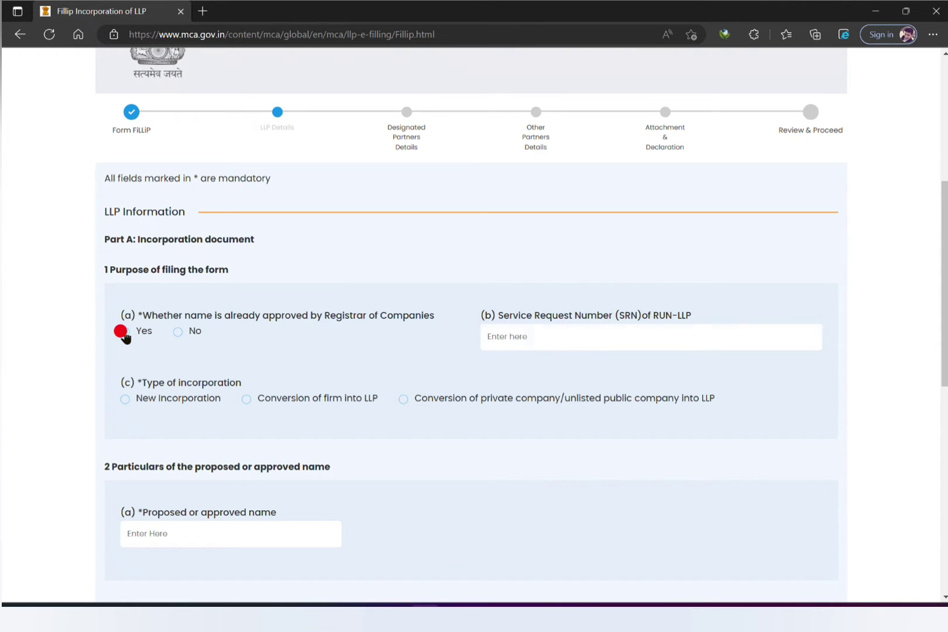
pyautogui.click(502, 342)
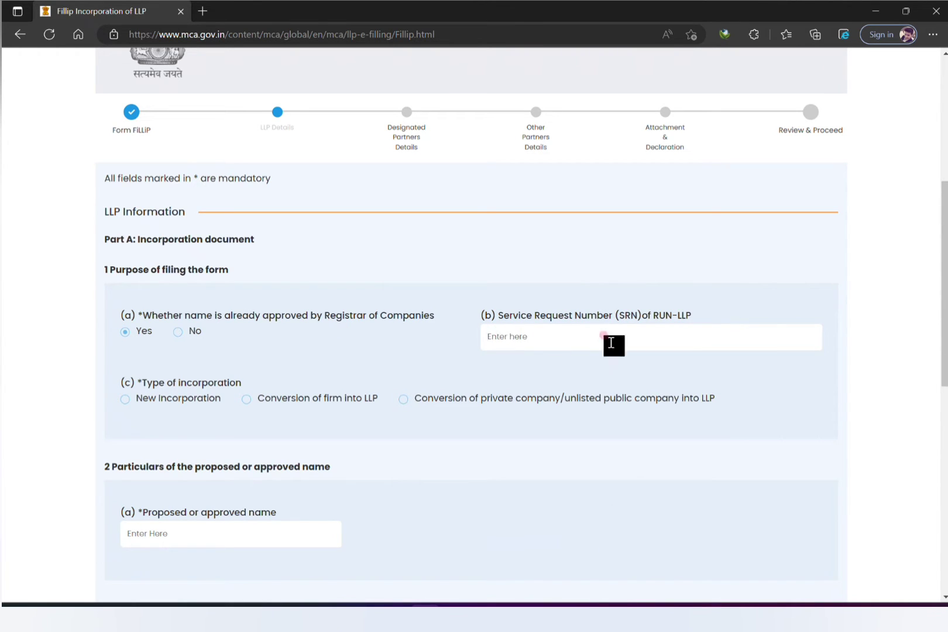
pyautogui.click(149, 541)
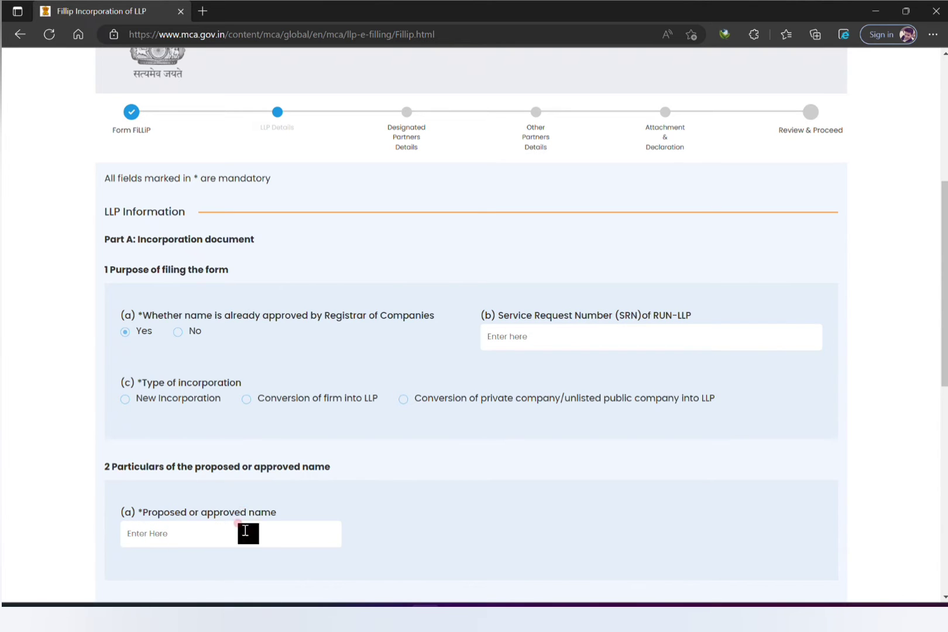
pyautogui.moveTo(947, 310); pyautogui.dragTo(947, 359)
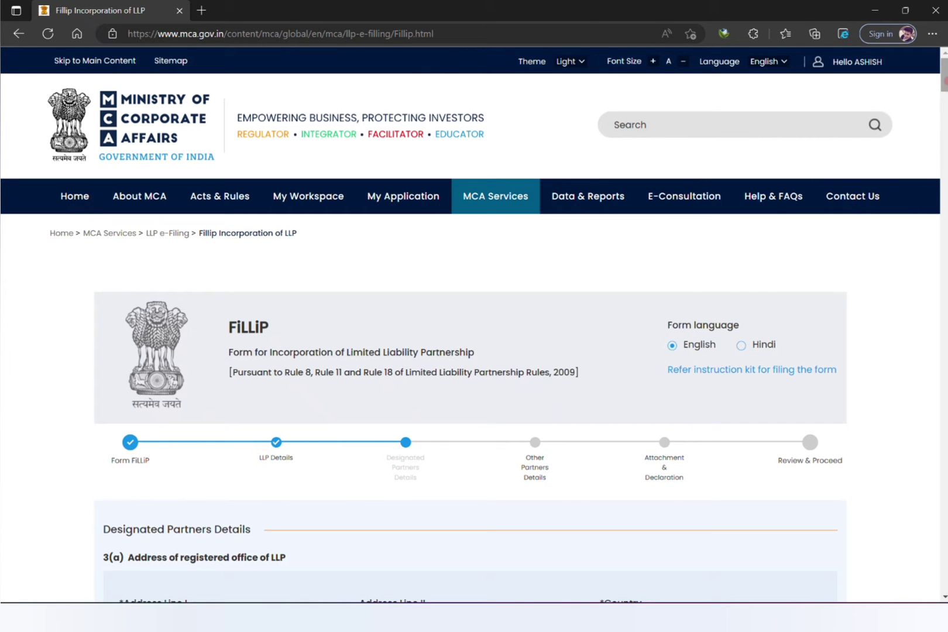
pyautogui.scroll(-5, 474, 325)
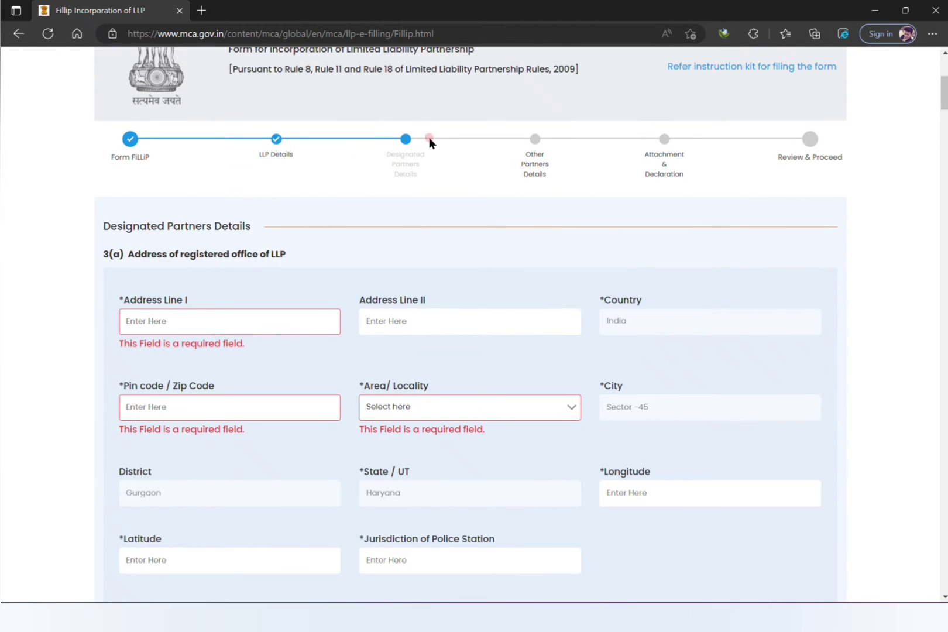
pyautogui.click(261, 311)
pyautogui.press('alt')
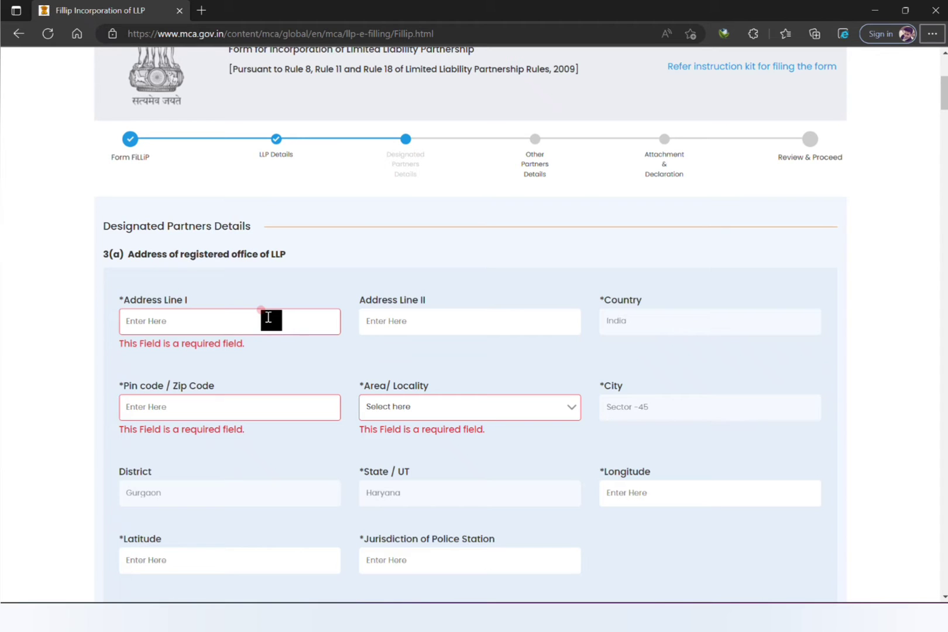
pyautogui.click(268, 317)
pyautogui.hotkey('alt', 'Tab')
pyautogui.press('Tab')
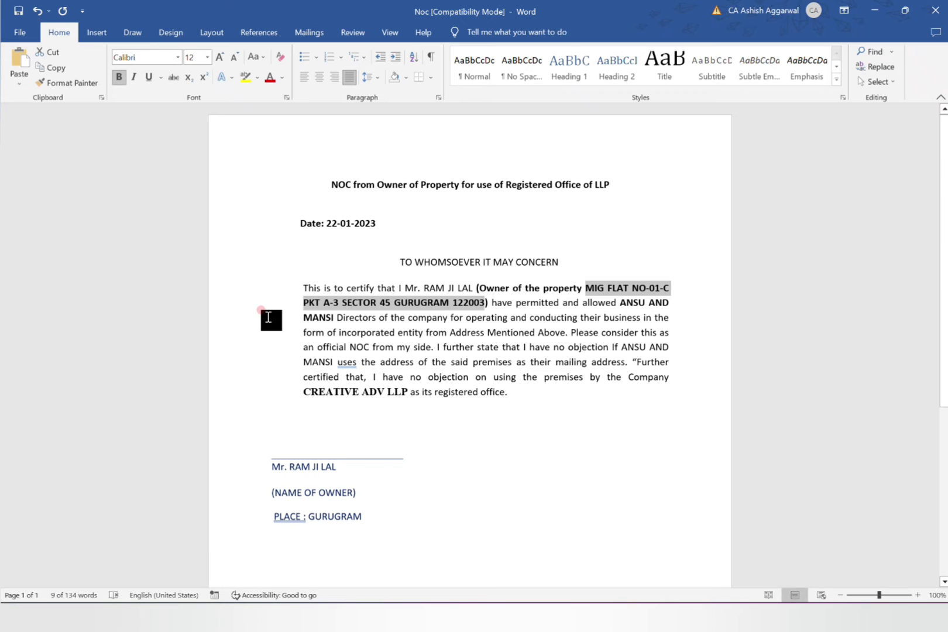
pyautogui.click(510, 398)
pyautogui.hotkey('alt', 'Tab')
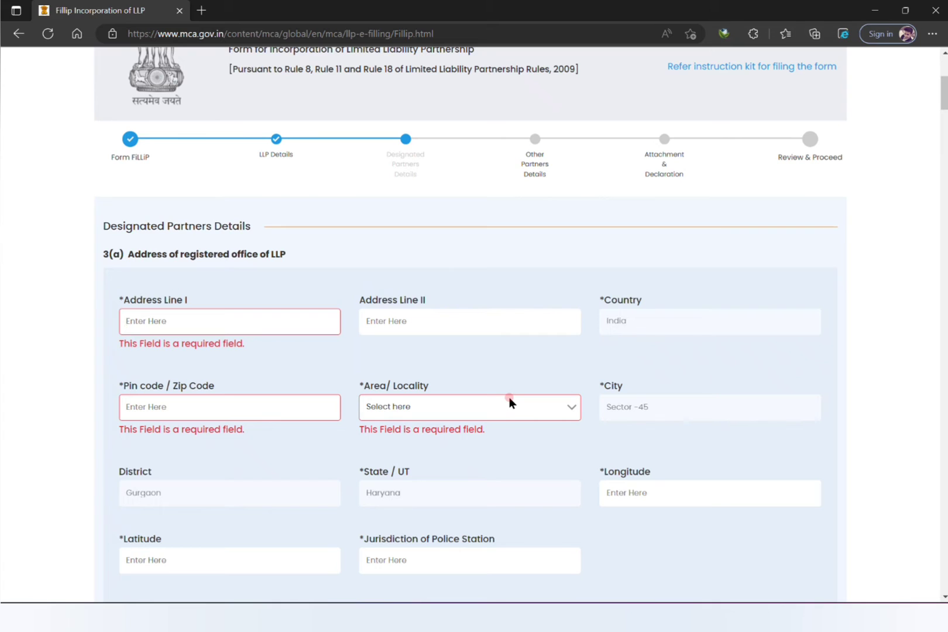
# Paste the property address into Address Line I, moving SECTOR 45 into Address Line II.
pyautogui.click(320, 321)
pyautogui.hotkey('ctrl', 'v')
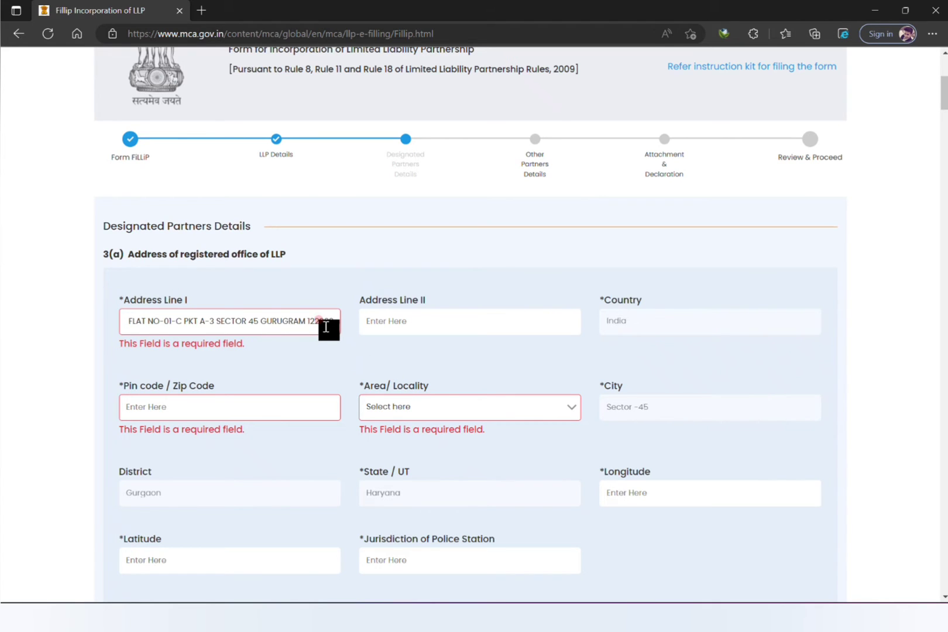
pyautogui.moveTo(218, 321); pyautogui.dragTo(462, 317)
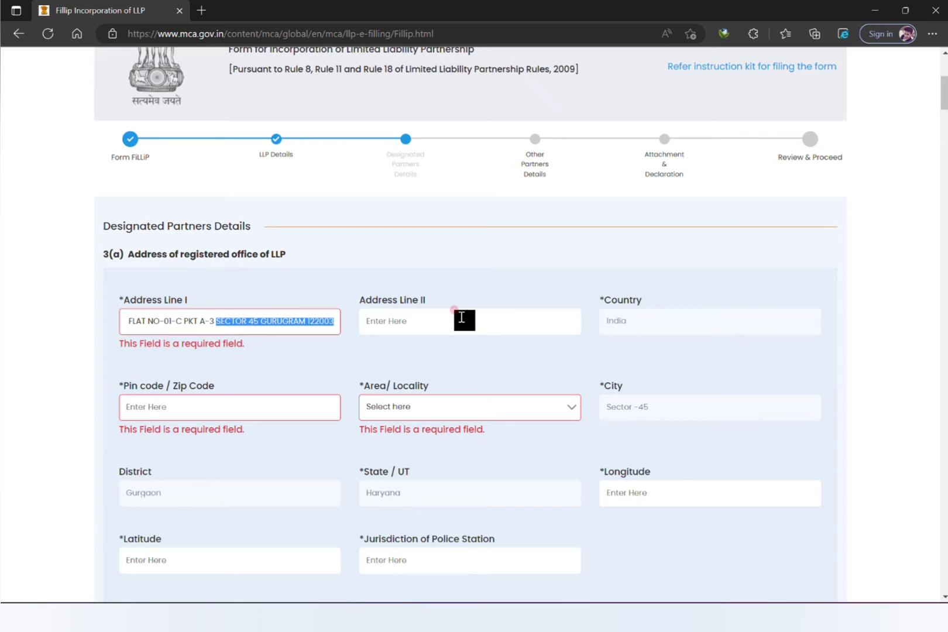
pyautogui.hotkey('ctrl', 'x')
pyautogui.click(461, 317)
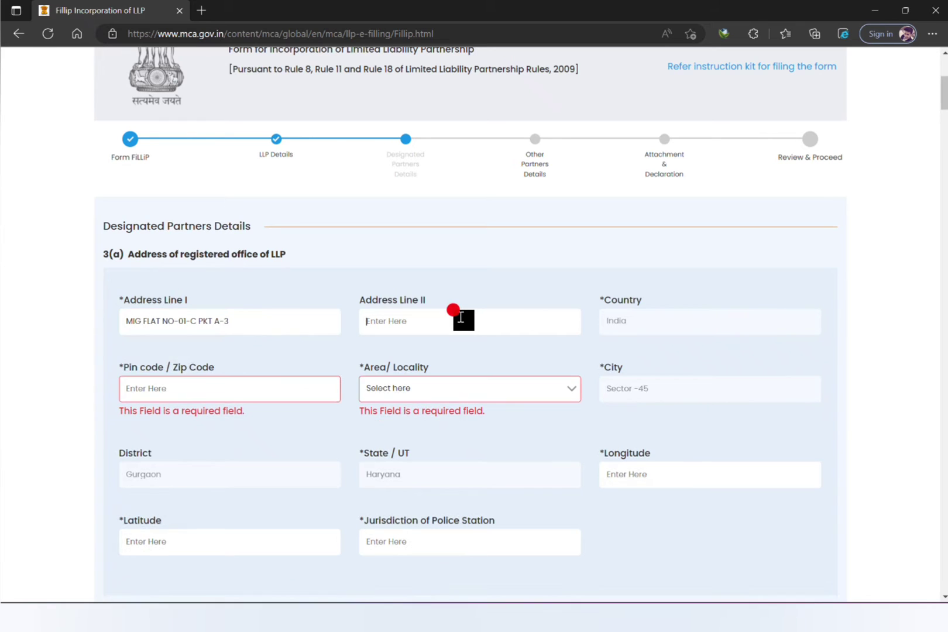
pyautogui.hotkey('ctrl', 'v')
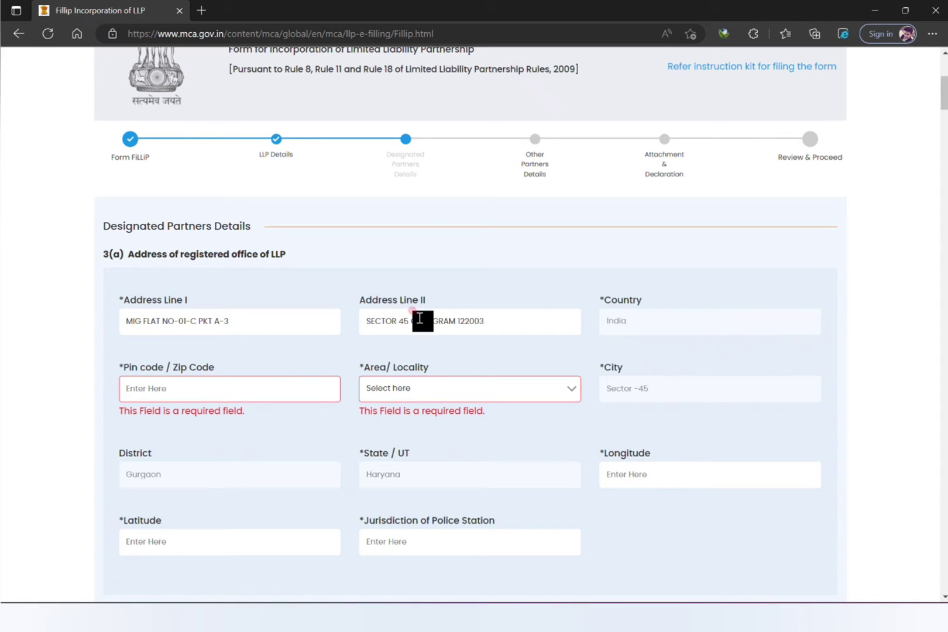
pyautogui.moveTo(411, 321); pyautogui.dragTo(547, 340)
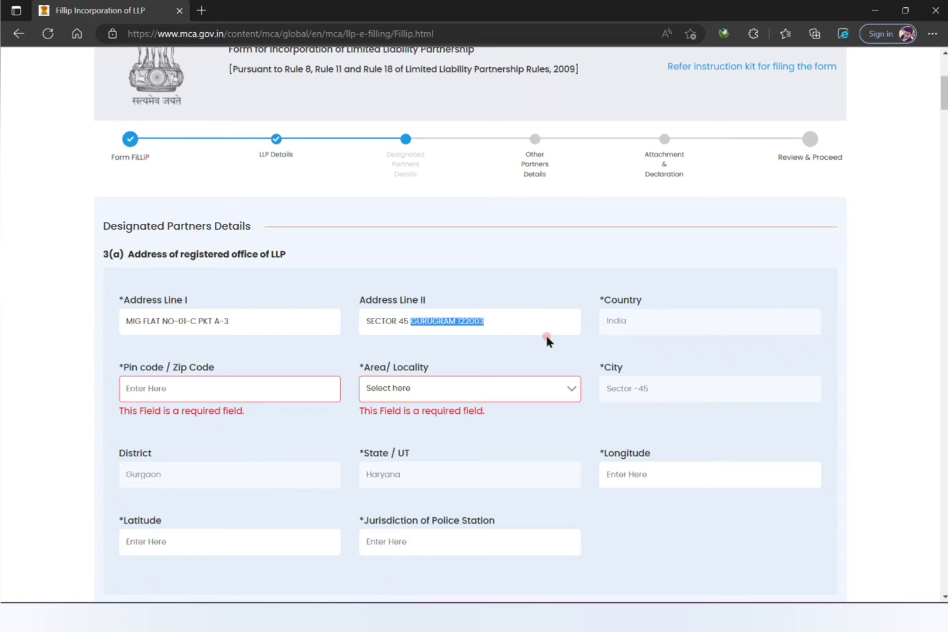
pyautogui.hotkey('ctrl', 'x')
# Enter pin code 122003, locality Gurgaon Sector 45, and police station jurisdiction SECTOR 45.
pyautogui.click(309, 379)
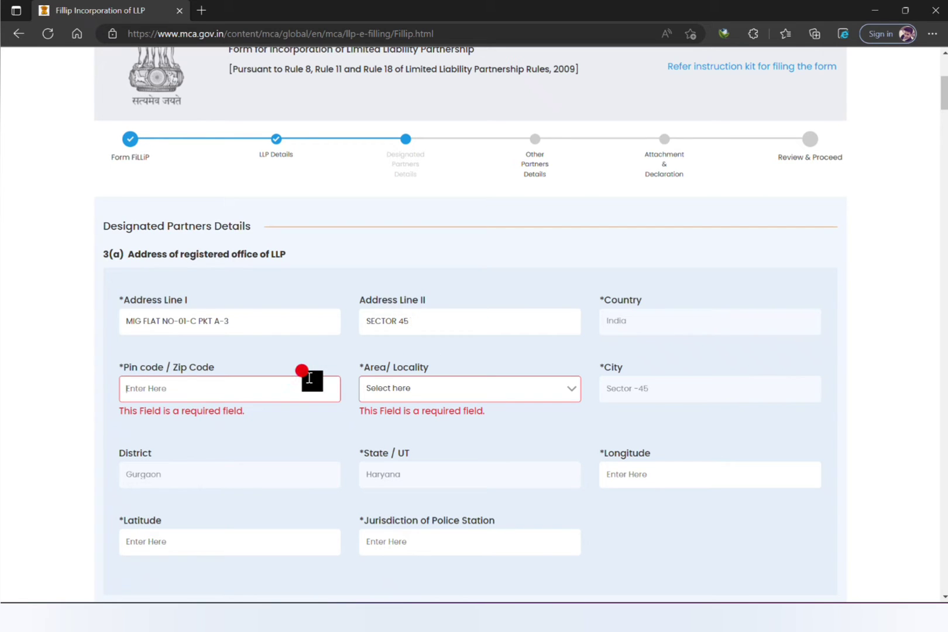
pyautogui.write('122003')
pyautogui.click(394, 394)
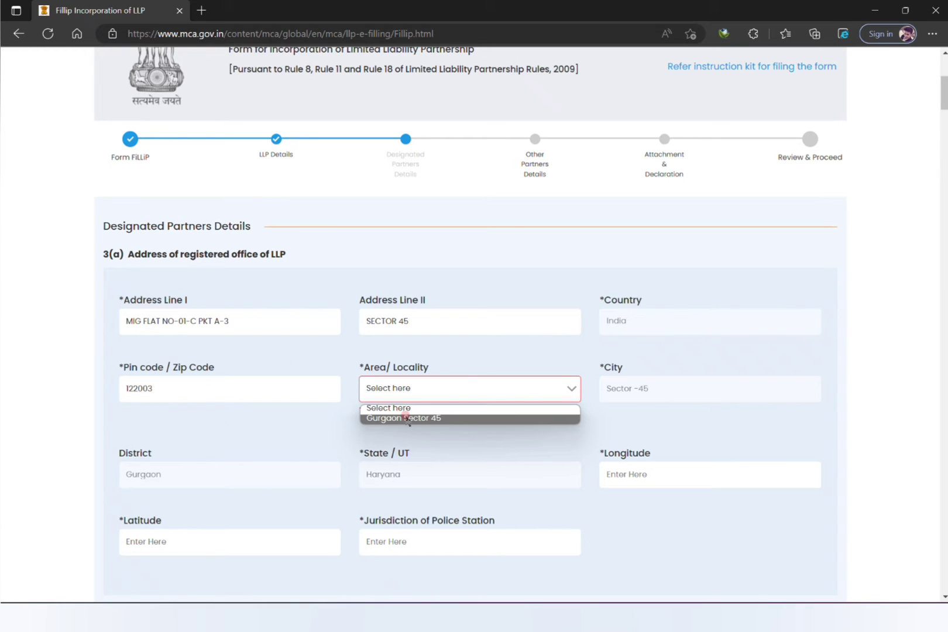
pyautogui.click(405, 418)
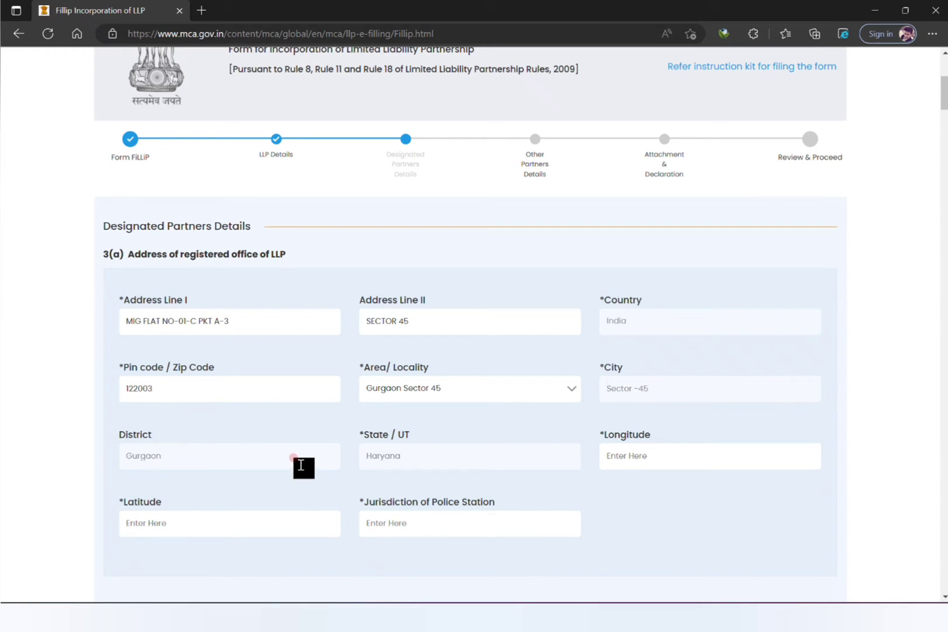
pyautogui.click(278, 522)
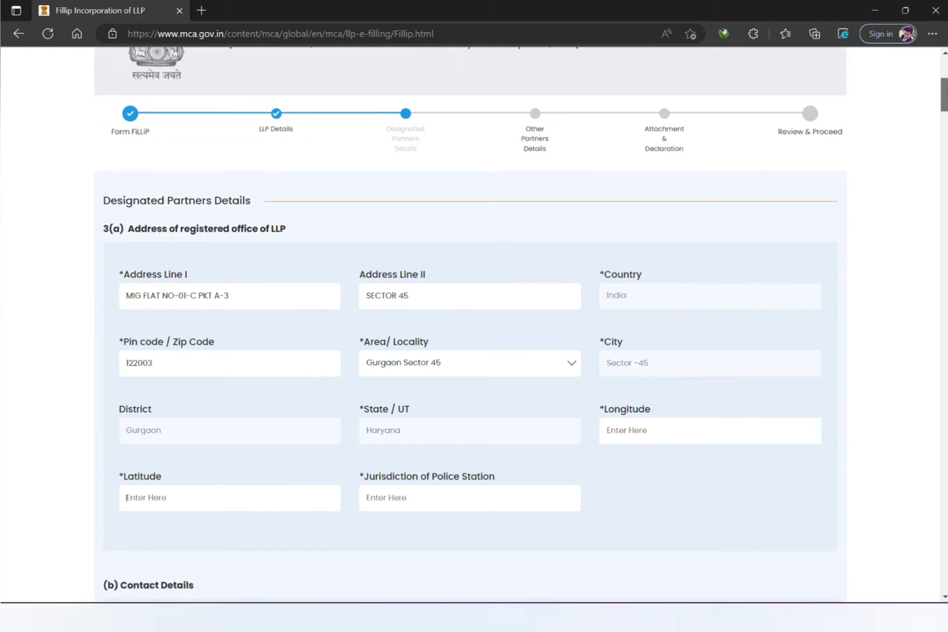
pyautogui.scroll(-2, 943, 94)
pyautogui.scroll(-2, 521, 325)
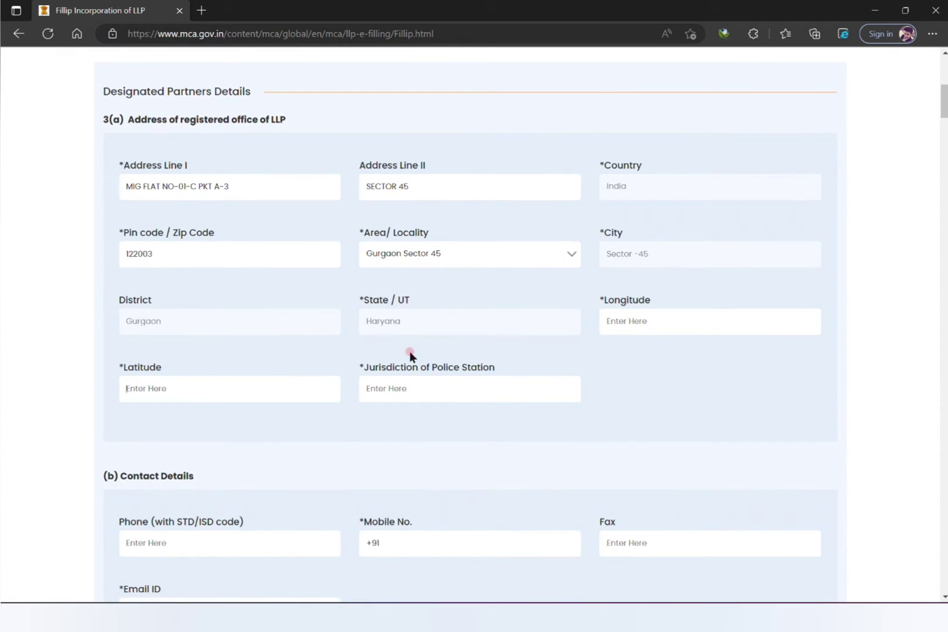
pyautogui.click(418, 383)
pyautogui.write('SECTOR 45')
# Set the registered office latitude to 1.46868768 and longitude to 1.245353.
pyautogui.click(295, 390)
pyautogui.click(186, 386)
pyautogui.click(244, 391)
pyautogui.write('1.4000')
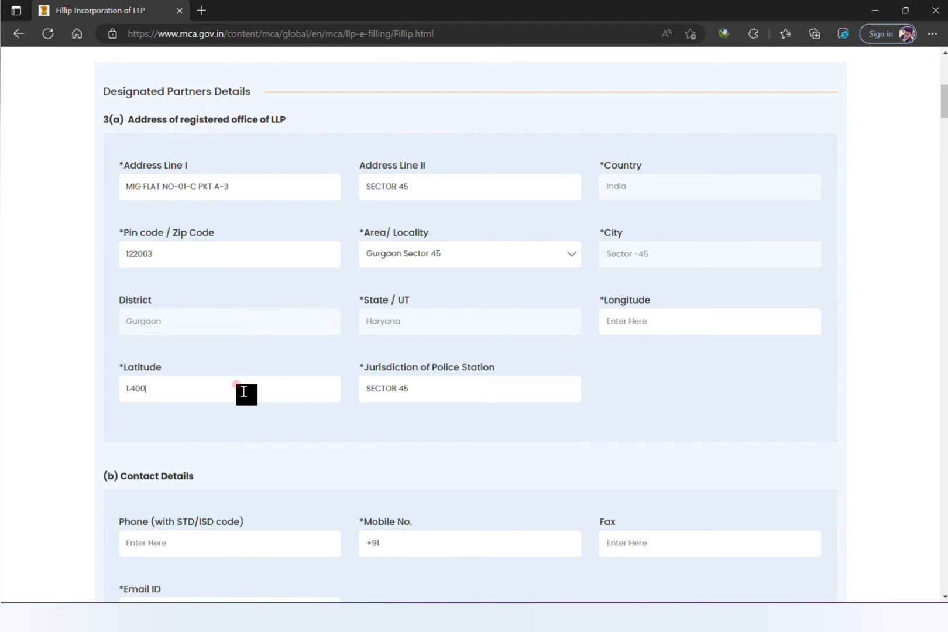
pyautogui.click(300, 385)
pyautogui.press('BackSpace')
pyautogui.press('BackSpace')
pyautogui.press('BackSpace')
pyautogui.write('6868768')
pyautogui.click(653, 320)
pyautogui.write('1')
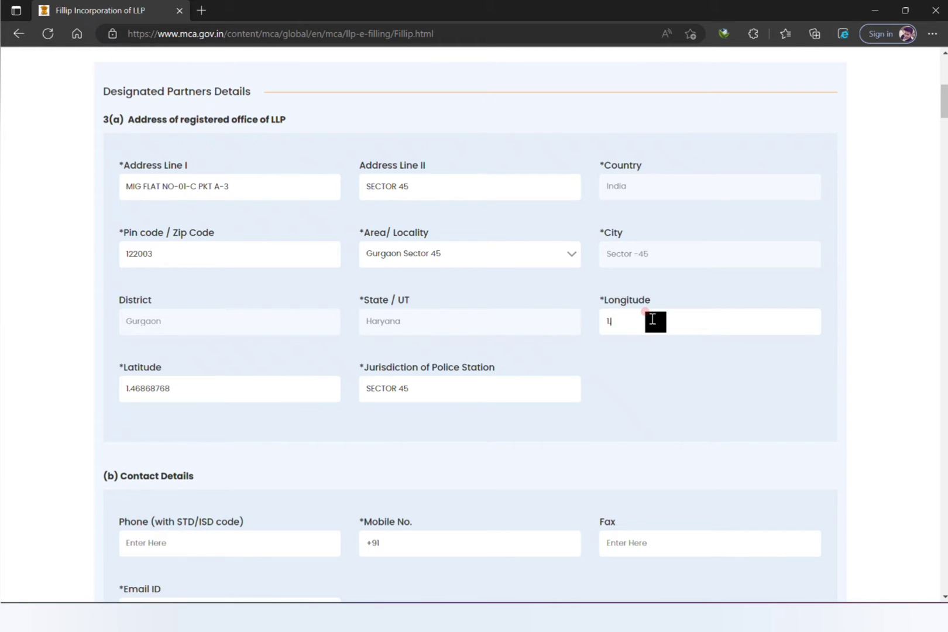
pyautogui.write('.245353')
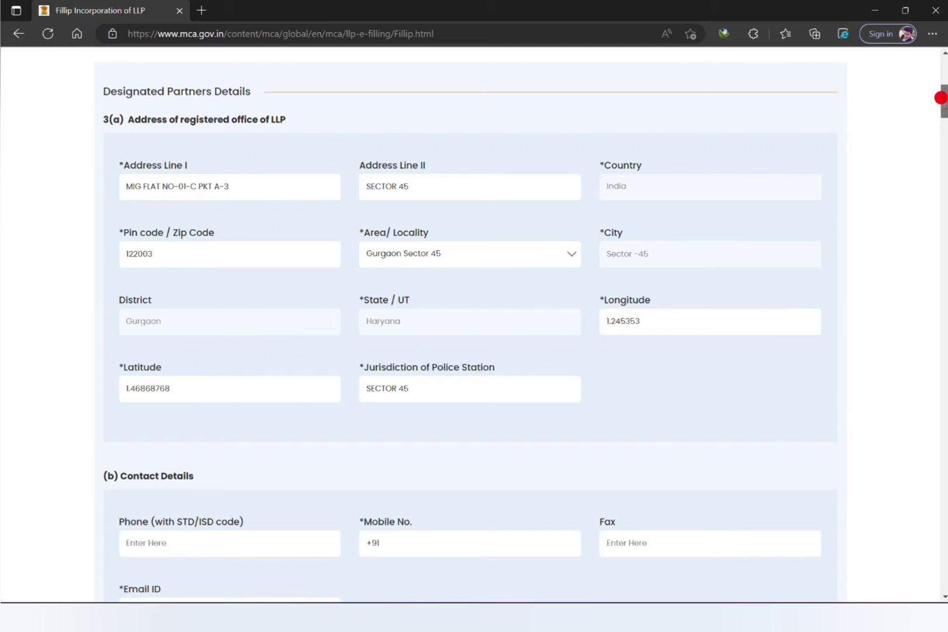
pyautogui.moveTo(943, 101); pyautogui.dragTo(938, 122)
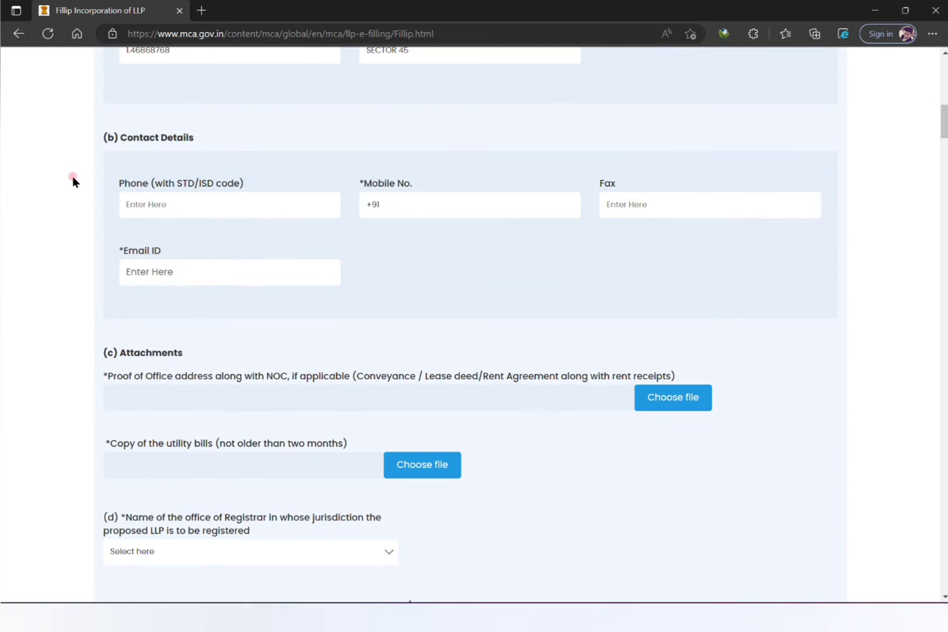
# Highlight the NOC requirement in the Attachments section and switch to the NOC letter in Word.
pyautogui.click(455, 205)
pyautogui.moveTo(174, 379); pyautogui.dragTo(288, 376)
pyautogui.moveTo(737, 600)
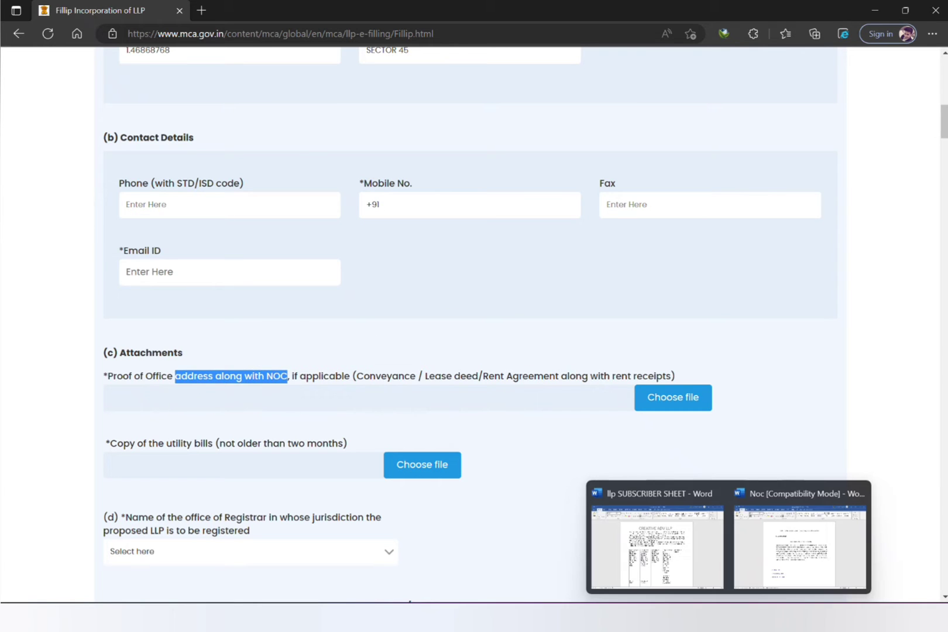
pyautogui.click(746, 559)
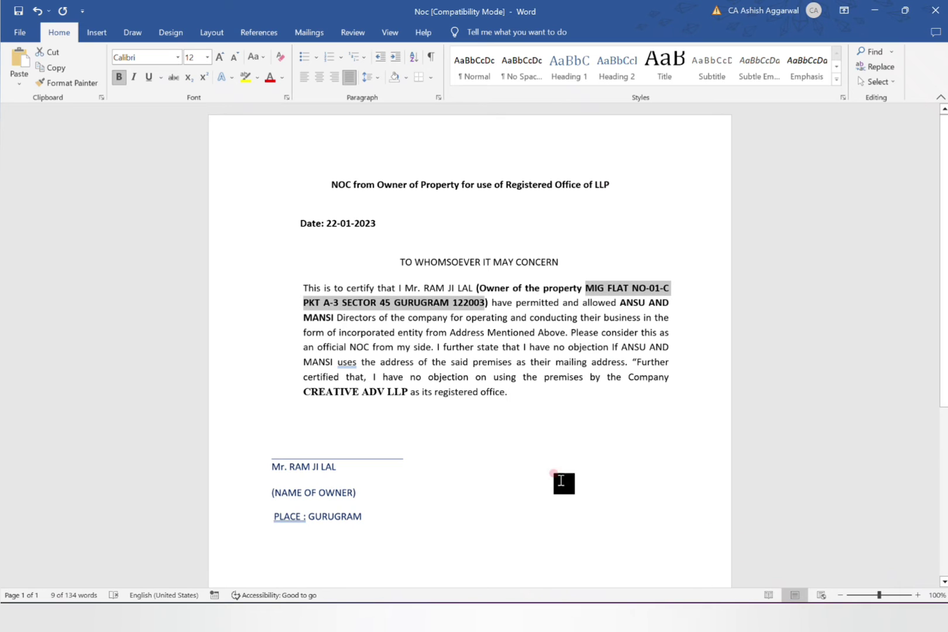
# Deselect the address in the NOC letter and minimize Word to return to the LLP form.
pyautogui.click(579, 362)
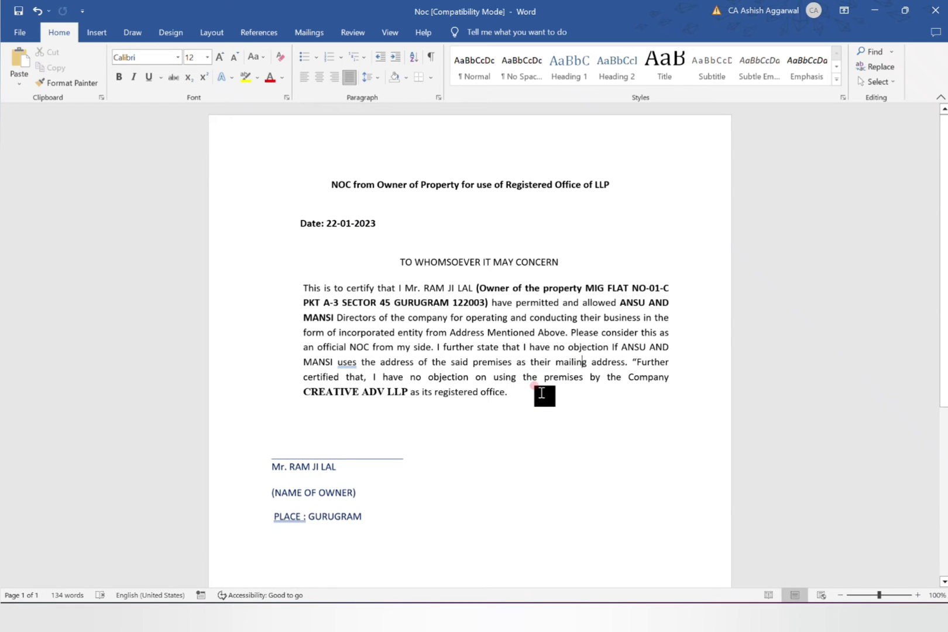
pyautogui.click(876, 13)
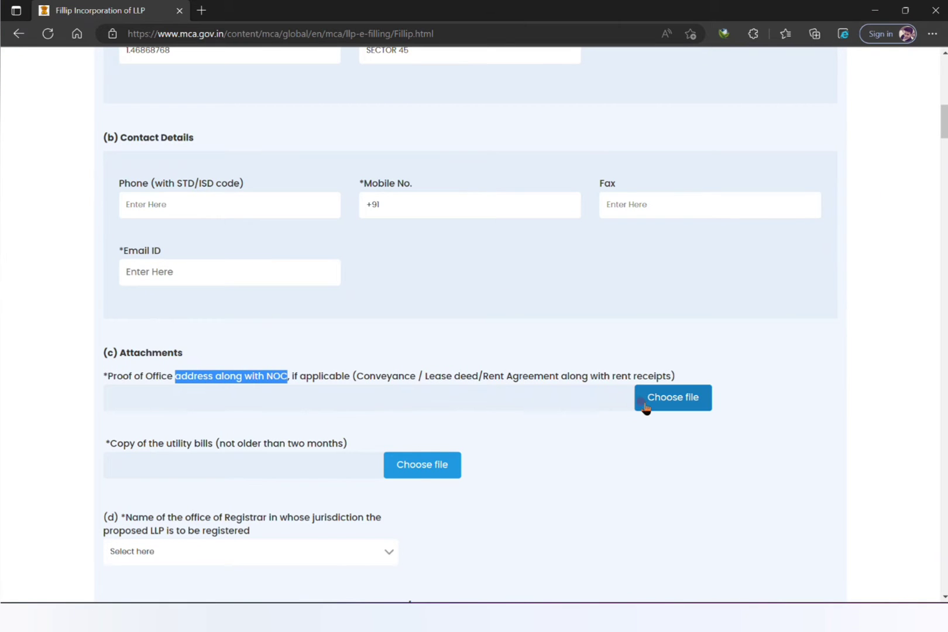
# Attach ELECTRICITY BILL.pdf from the Desktop llp folder as the utility bill.
pyautogui.moveTo(106, 444); pyautogui.dragTo(346, 446)
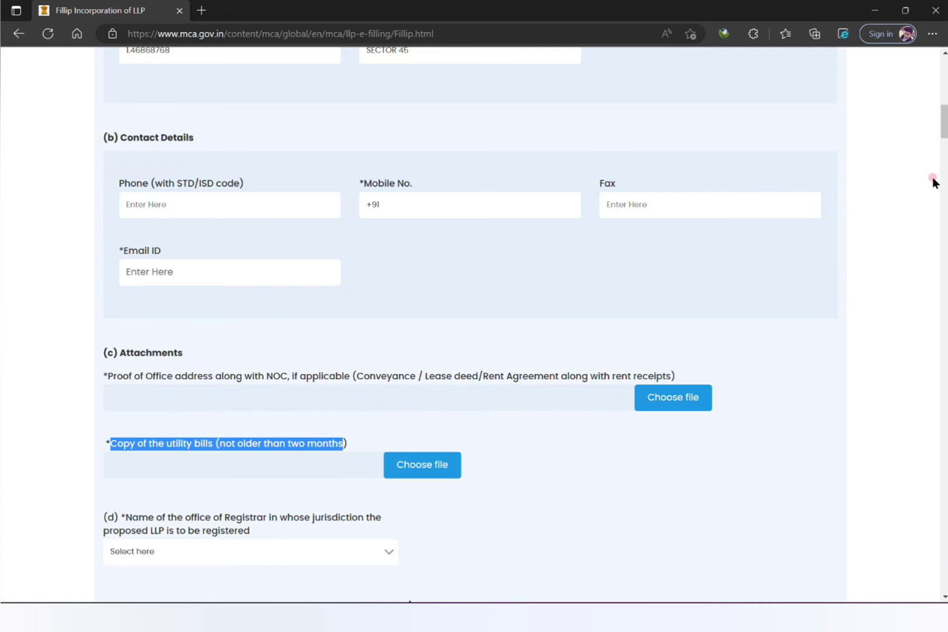
pyautogui.scroll(-1, 944, 123)
pyautogui.moveTo(943, 123); pyautogui.dragTo(945, 133)
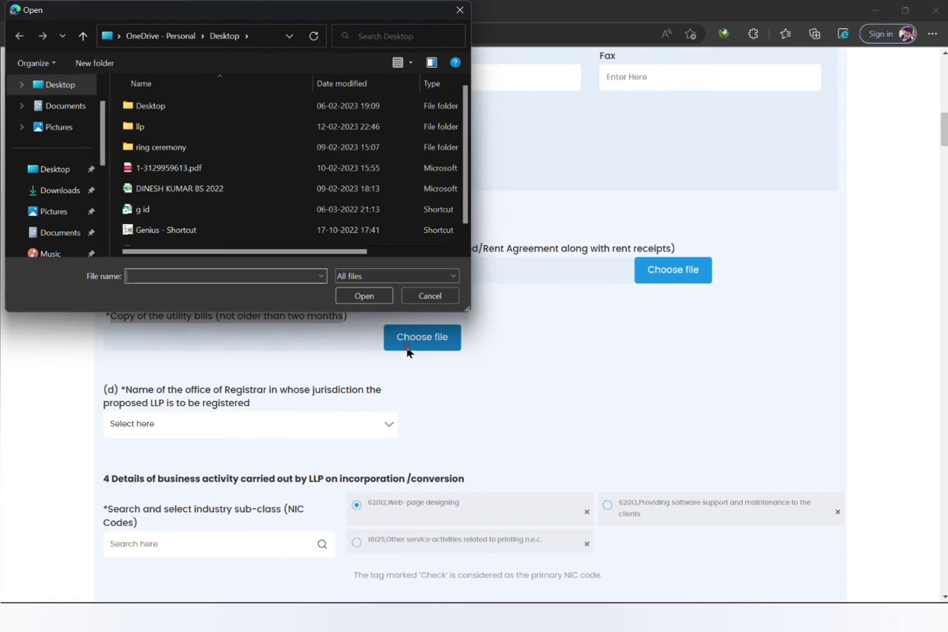
pyautogui.click(57, 88)
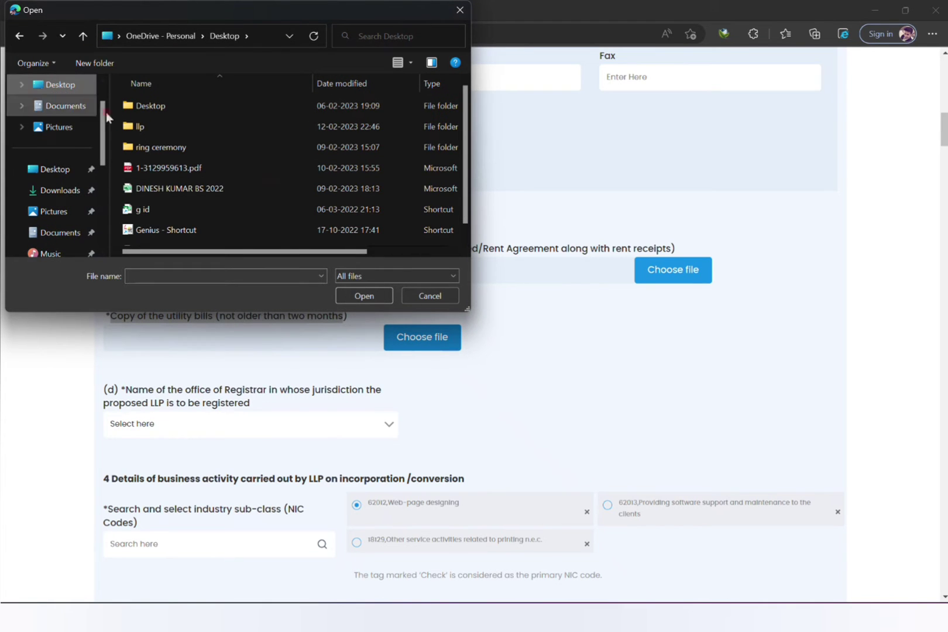
pyautogui.doubleClick(124, 126)
pyautogui.click(200, 207)
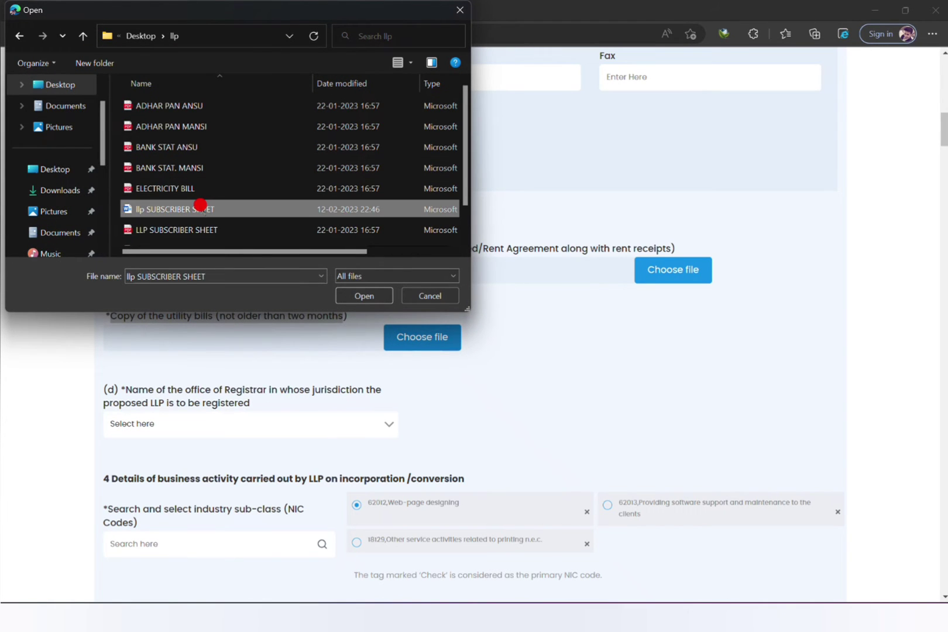
pyautogui.press('Down')
pyautogui.press('Down')
pyautogui.press('Up')
pyautogui.press('Up')
pyautogui.press('Up')
pyautogui.press('Return')
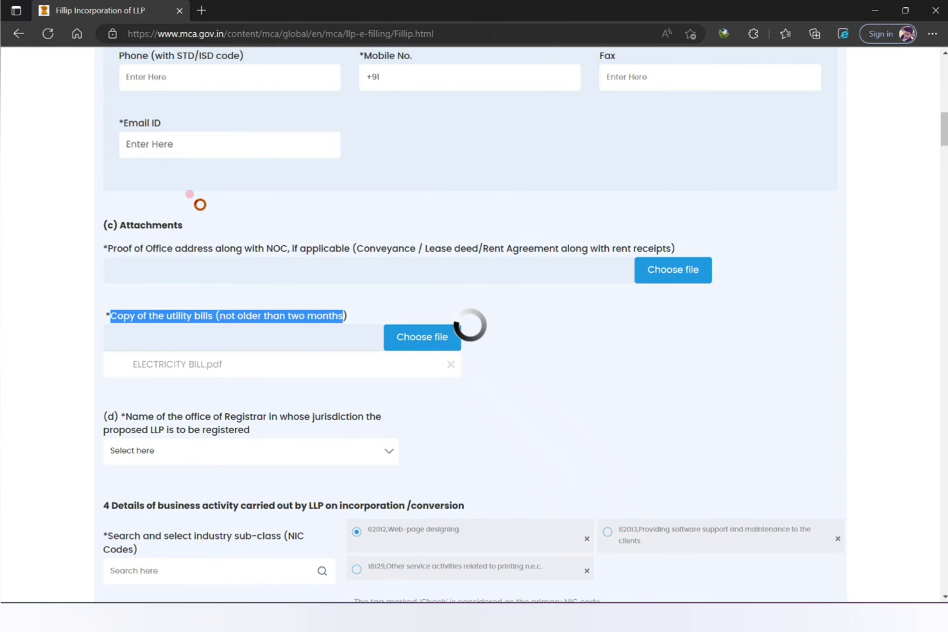
# Attach NOC.pdf from the llp folder as the proof of office address.
pyautogui.click(650, 271)
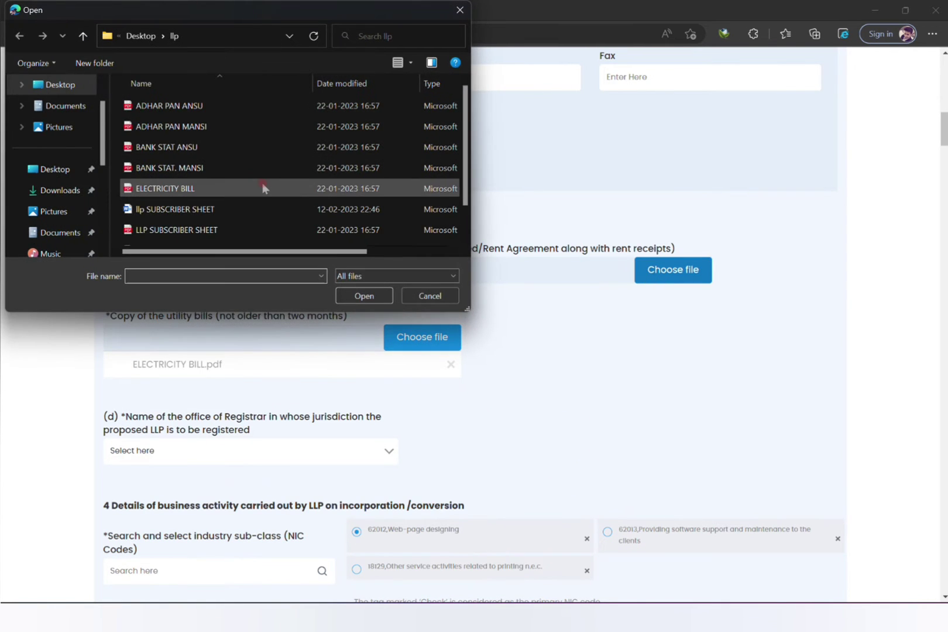
pyautogui.click(263, 186)
pyautogui.press('Down')
pyautogui.press('Down')
pyautogui.press('Down')
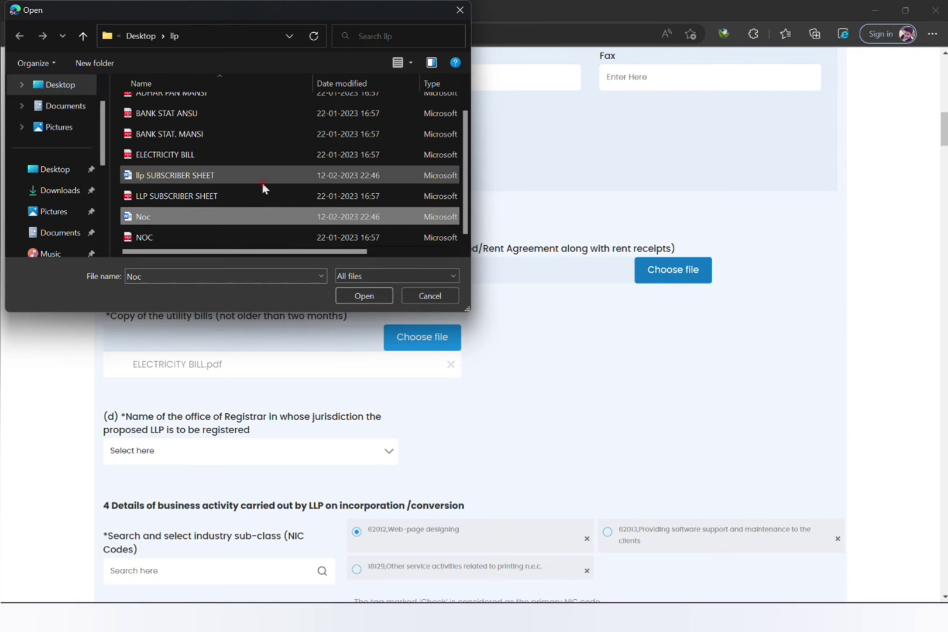
pyautogui.press('Down')
pyautogui.press('Return')
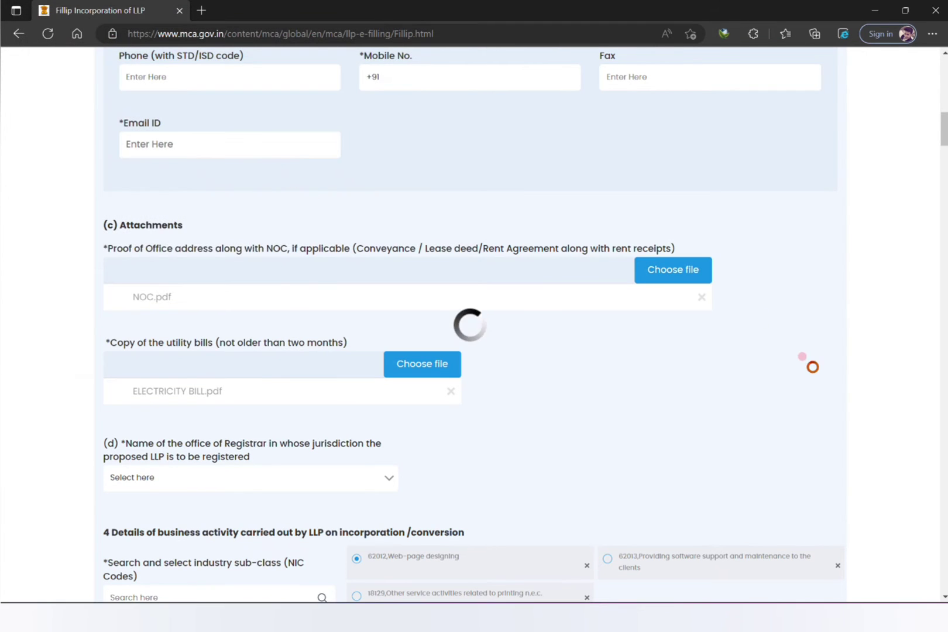
pyautogui.scroll(-5, 944, 134)
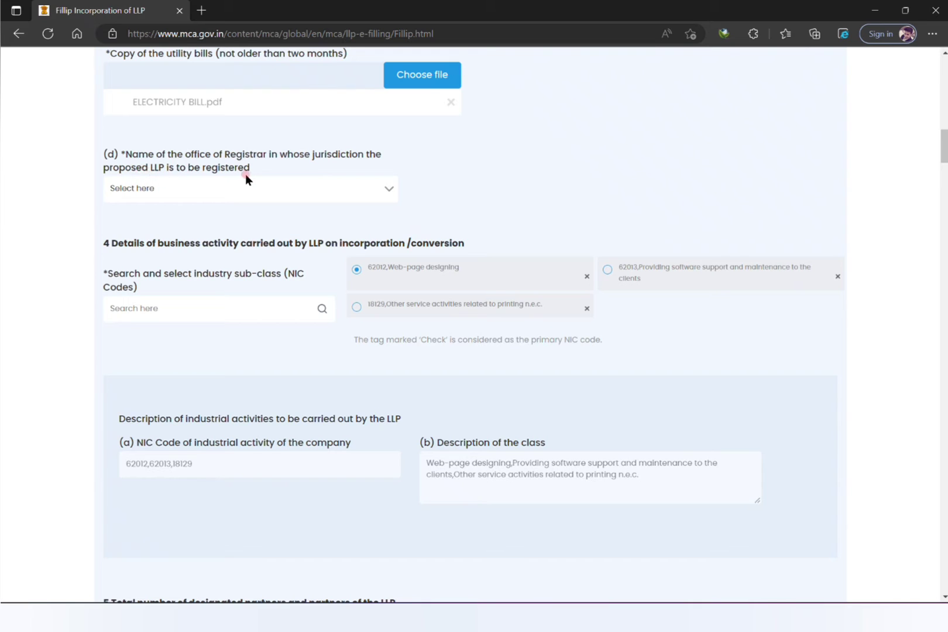
# Choose Registrar of Companies, National Capital Territory of Delhi and Haryana in the Registrar dropdown.
pyautogui.click(298, 178)
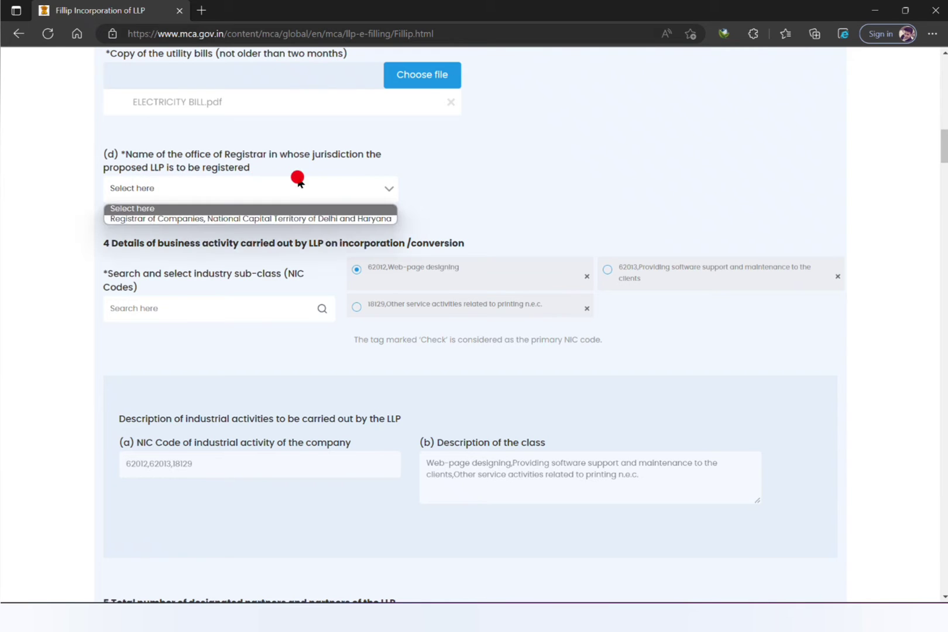
pyautogui.click(297, 218)
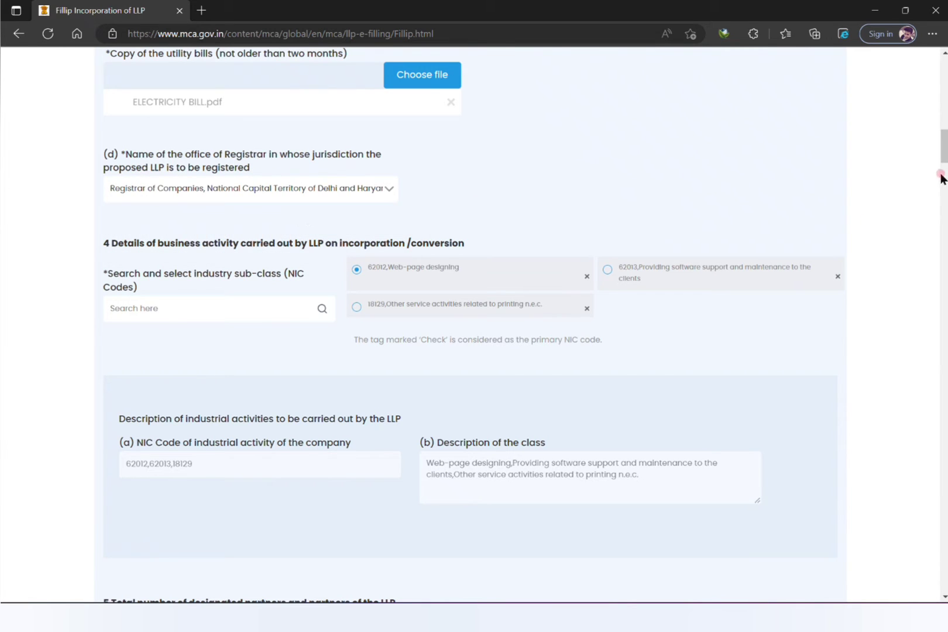
pyautogui.moveTo(944, 154); pyautogui.dragTo(945, 182)
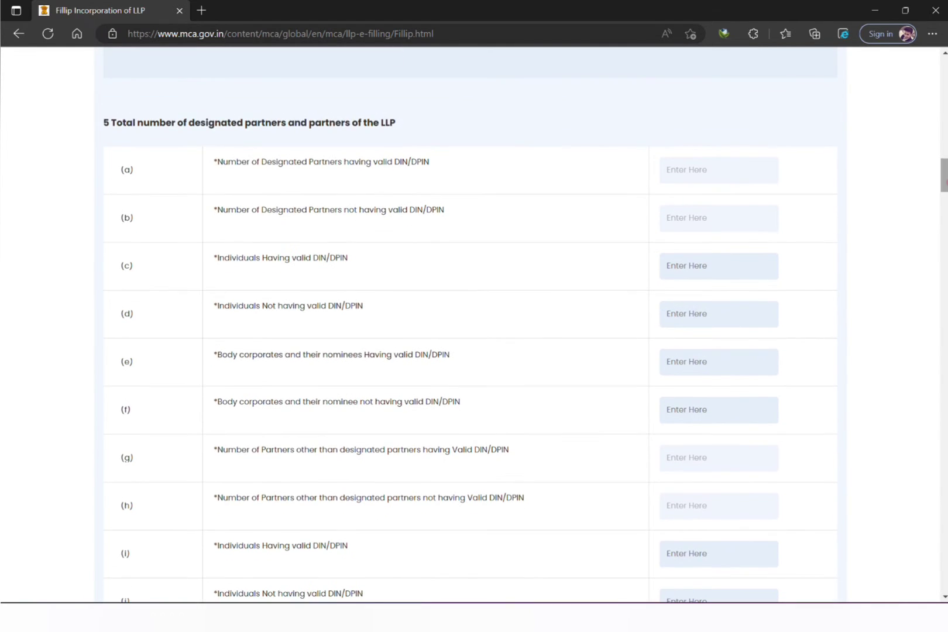
# Enter 0 individuals with DIN/DPIN in row (c) and 2 without in row (d).
pyautogui.moveTo(174, 125); pyautogui.dragTo(443, 128)
pyautogui.click(701, 167)
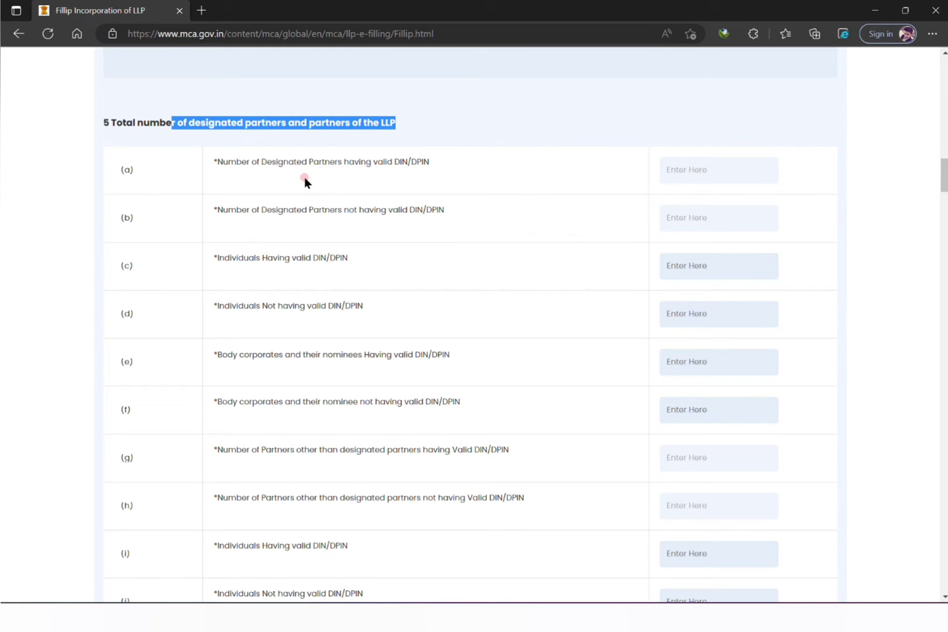
pyautogui.click(267, 171)
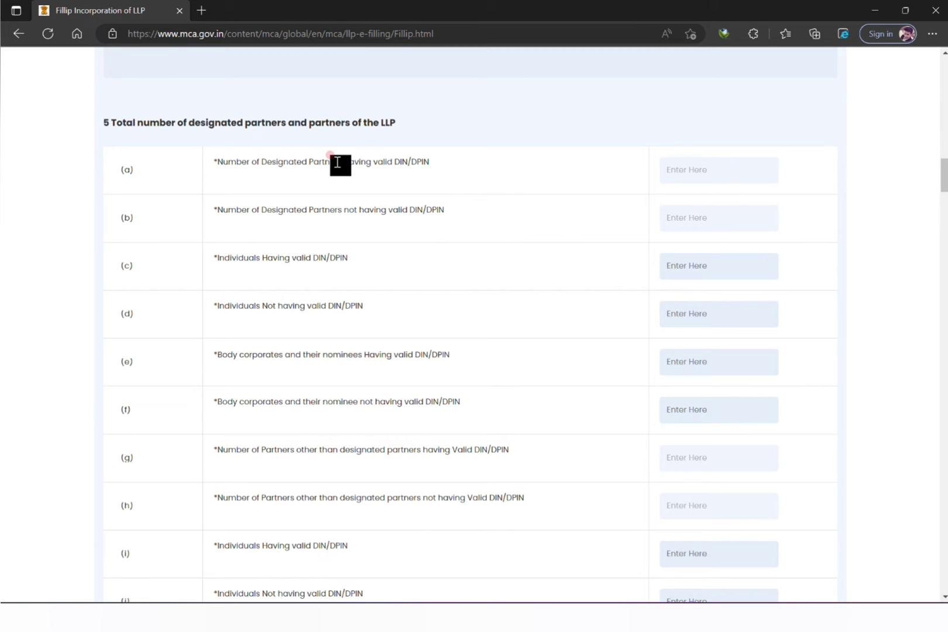
pyautogui.moveTo(349, 161); pyautogui.dragTo(435, 171)
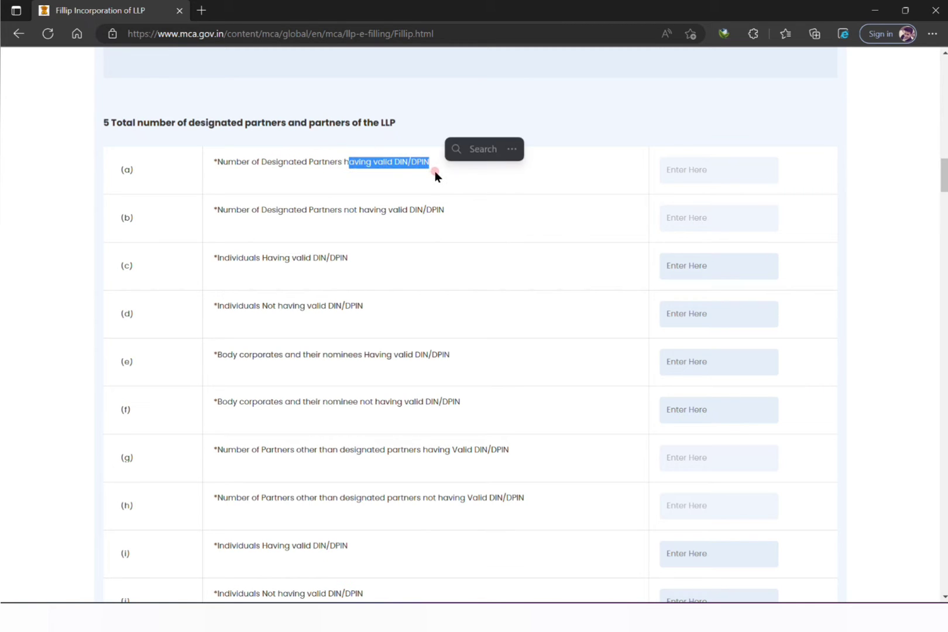
pyautogui.click(435, 171)
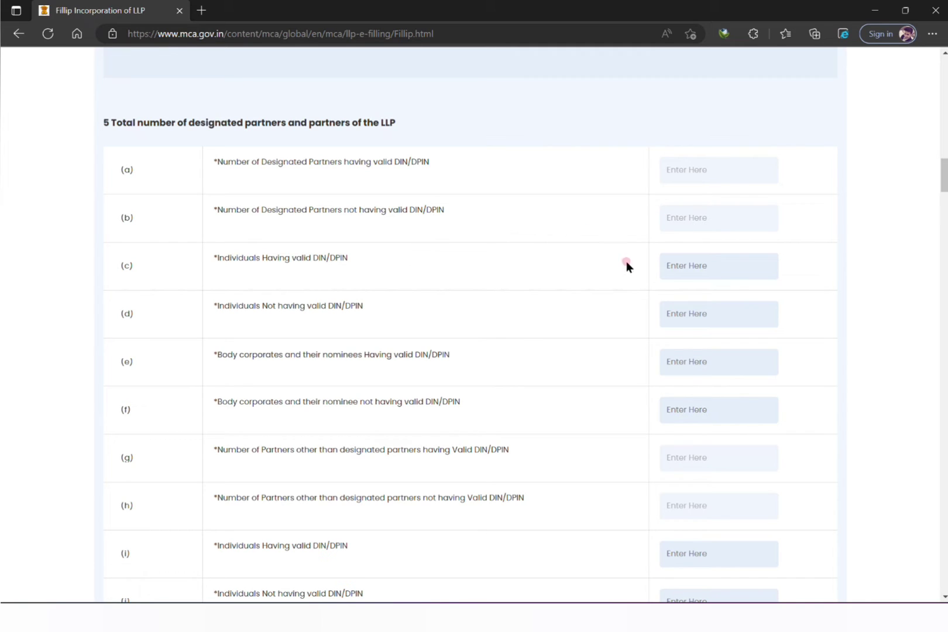
pyautogui.click(683, 268)
pyautogui.click(688, 314)
pyautogui.click(694, 260)
pyautogui.write('0')
pyautogui.click(695, 310)
pyautogui.write('2')
# Enter 0 body corporates in rows (e) and (f) of section 5.
pyautogui.moveTo(944, 176); pyautogui.dragTo(945, 182)
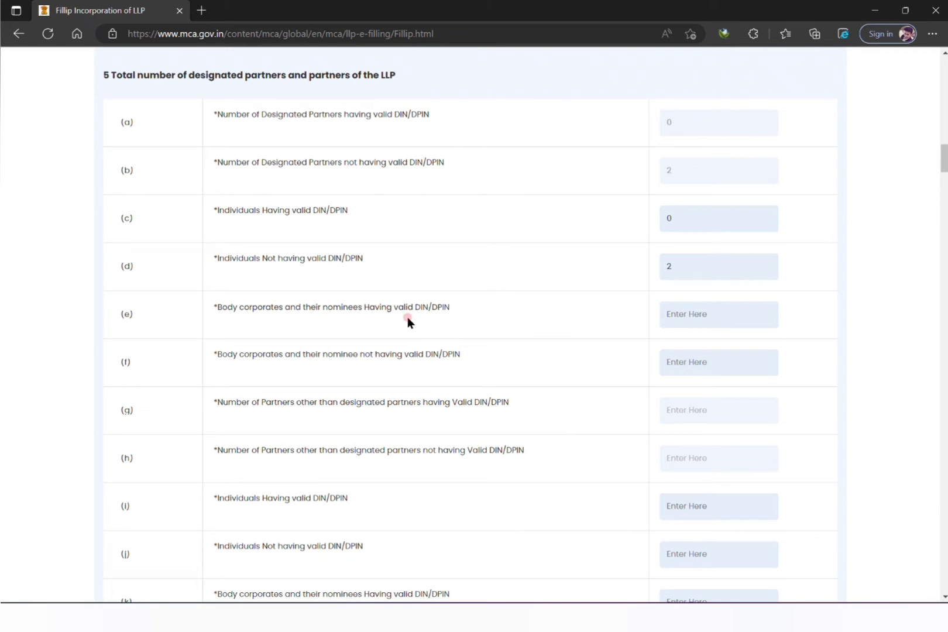
pyautogui.click(681, 311)
pyautogui.write('0')
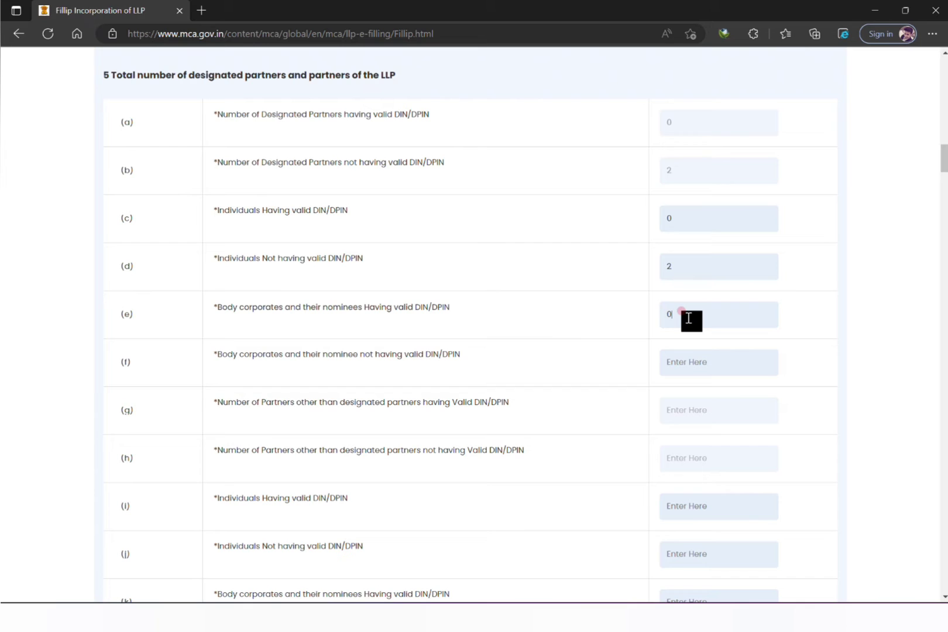
pyautogui.click(674, 362)
pyautogui.write('0')
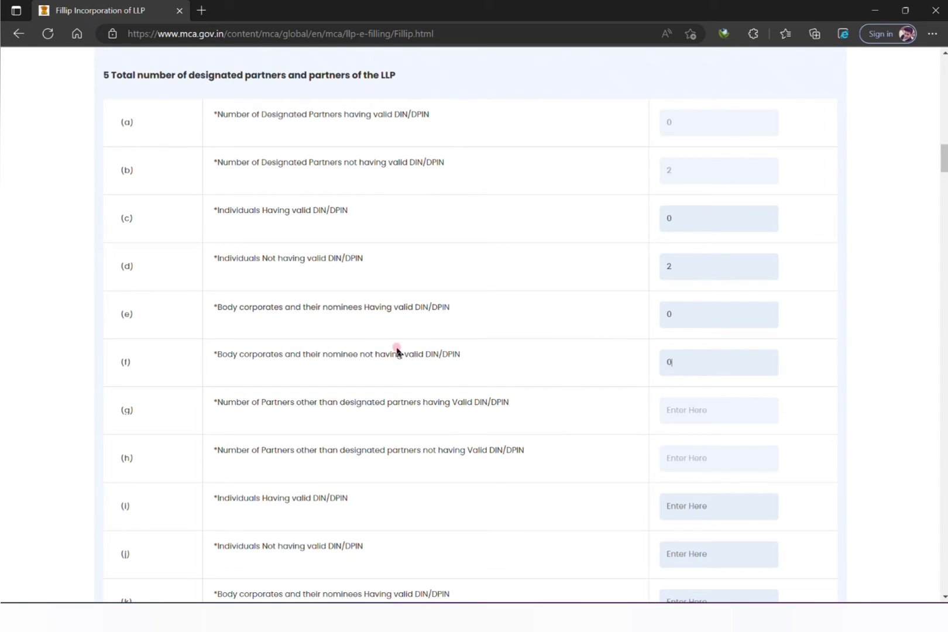
pyautogui.click(371, 347)
pyautogui.moveTo(379, 355); pyautogui.dragTo(516, 365)
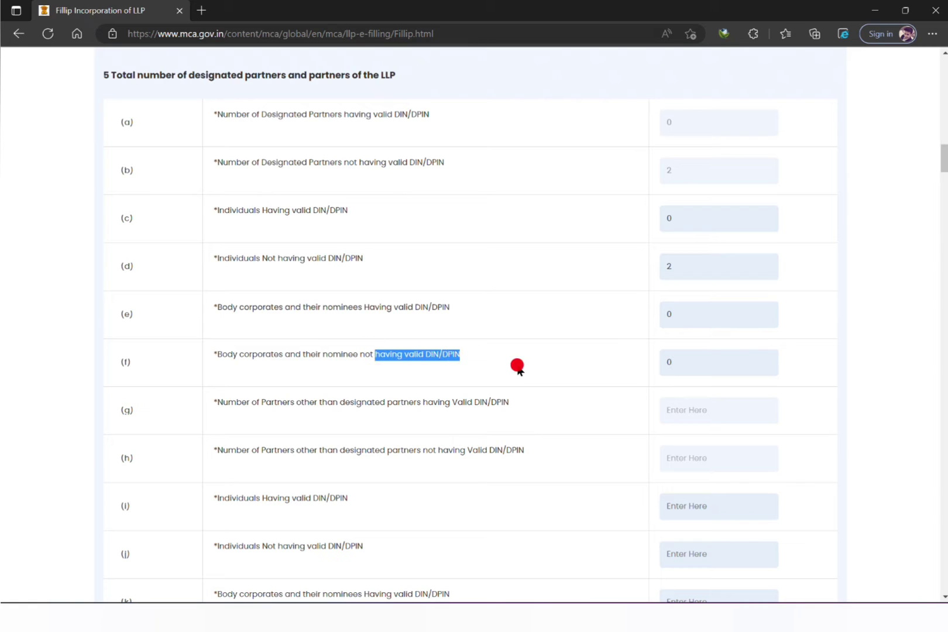
pyautogui.click(374, 373)
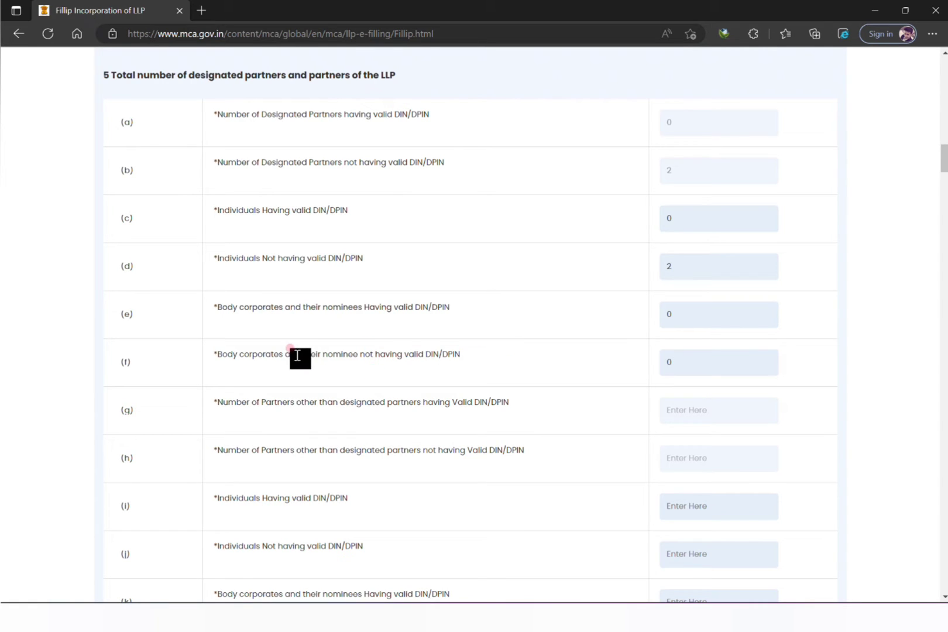
pyautogui.moveTo(296, 355); pyautogui.dragTo(218, 363)
pyautogui.click(488, 364)
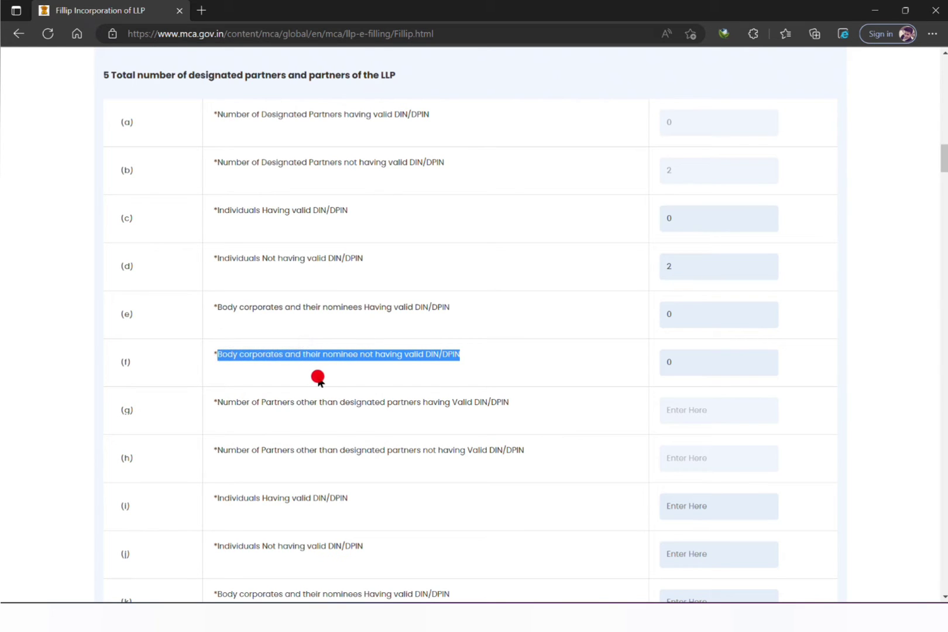
pyautogui.click(653, 362)
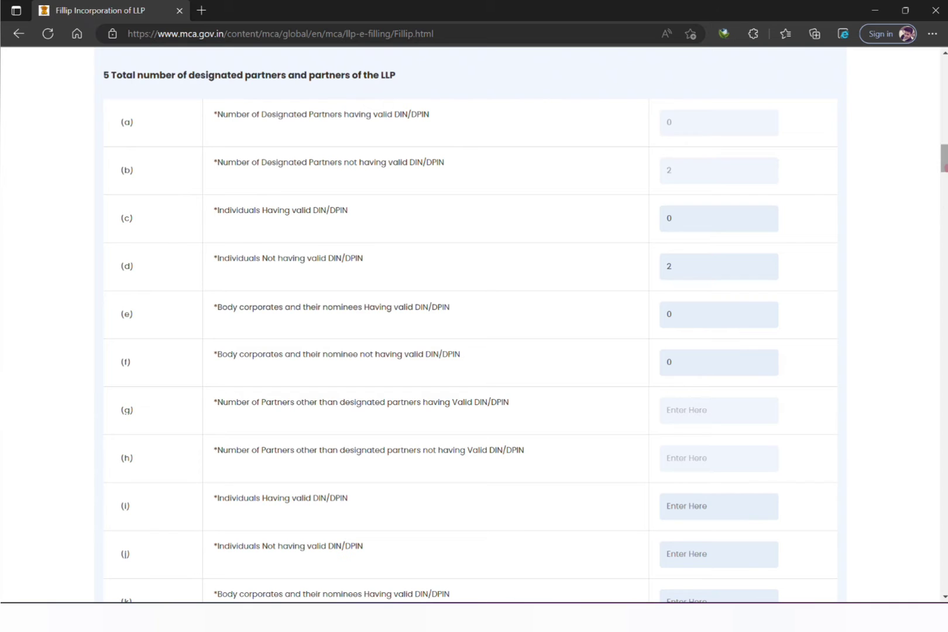
pyautogui.scroll(-3, 944, 159)
# Enter 0 in partner-count rows (j), (k) and (l) and commit the last entry.
pyautogui.moveTo(947, 176); pyautogui.dragTo(947, 177)
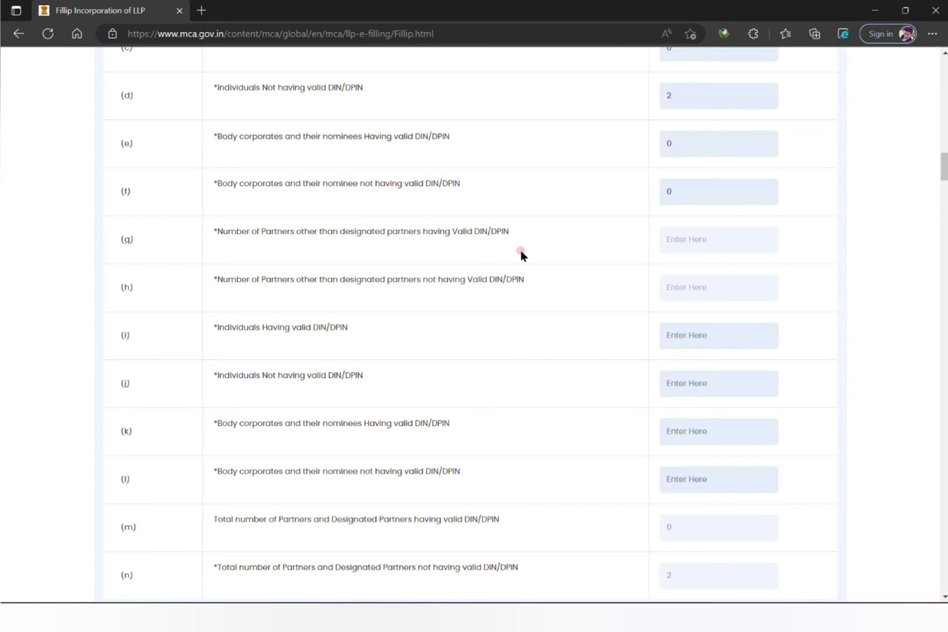
pyautogui.click(691, 246)
pyautogui.click(695, 338)
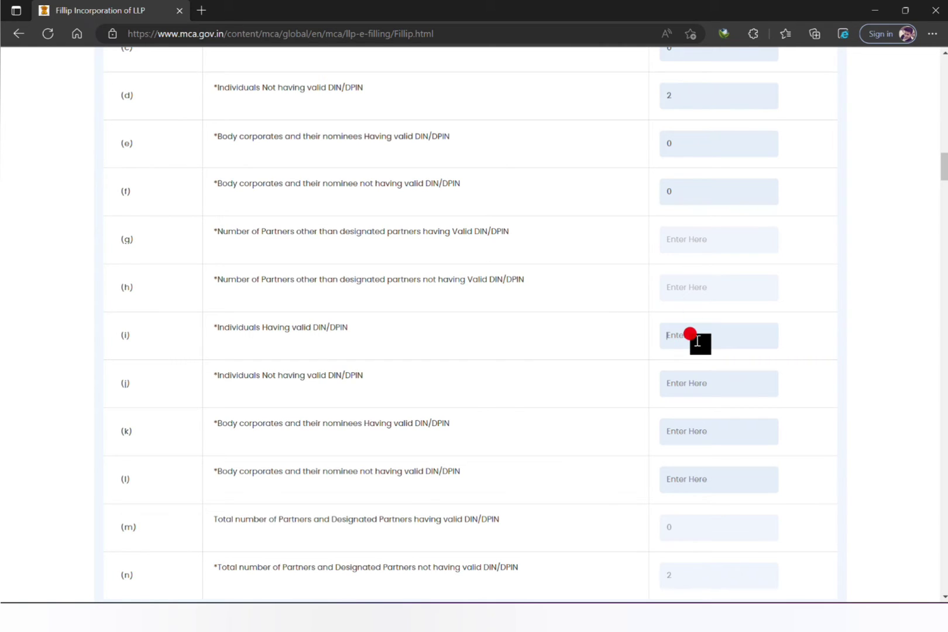
pyautogui.click(695, 382)
pyautogui.write('0')
pyautogui.click(695, 430)
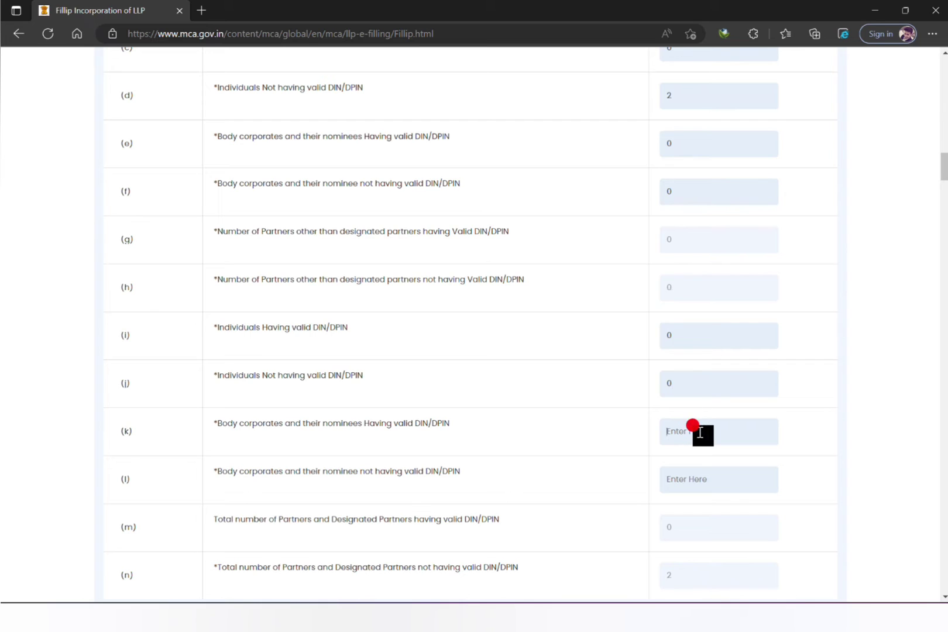
pyautogui.write('0')
pyautogui.click(696, 466)
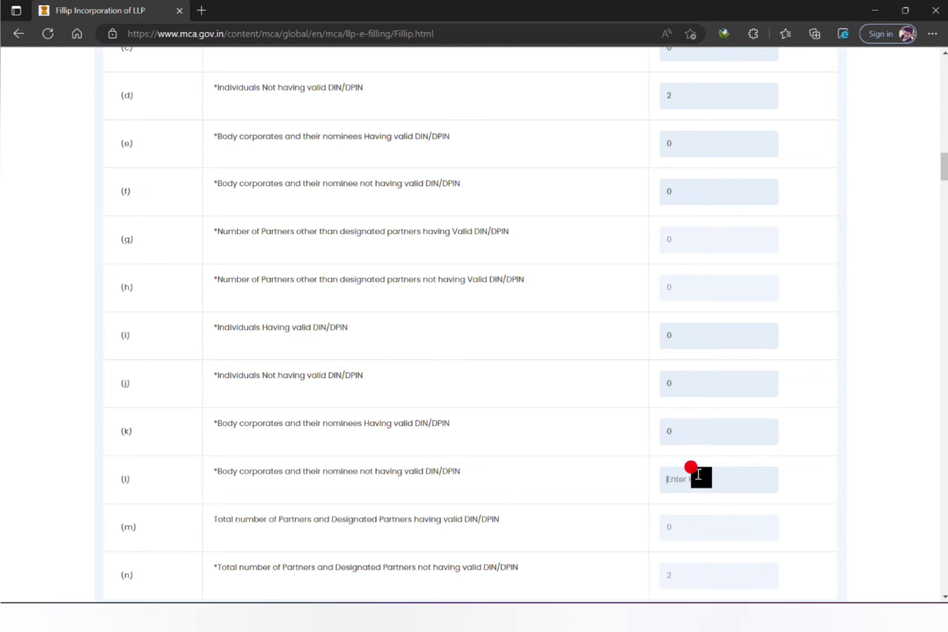
pyautogui.write('0')
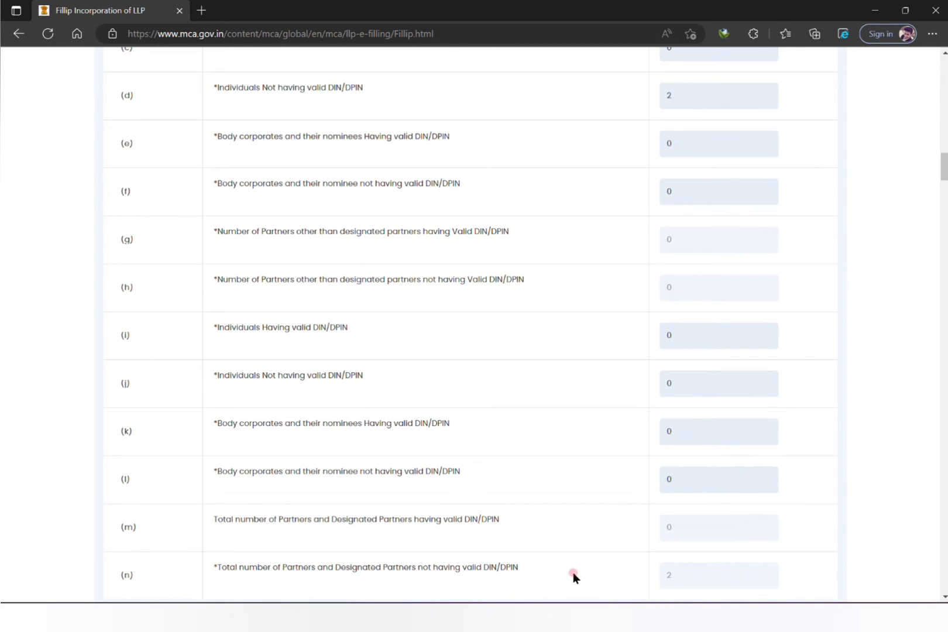
pyautogui.click(929, 183)
pyautogui.click(944, 189)
# Scroll through section 6 from part (A) down to part (B), partners not having DIN/DPIN.
pyautogui.moveTo(946, 192); pyautogui.dragTo(946, 199)
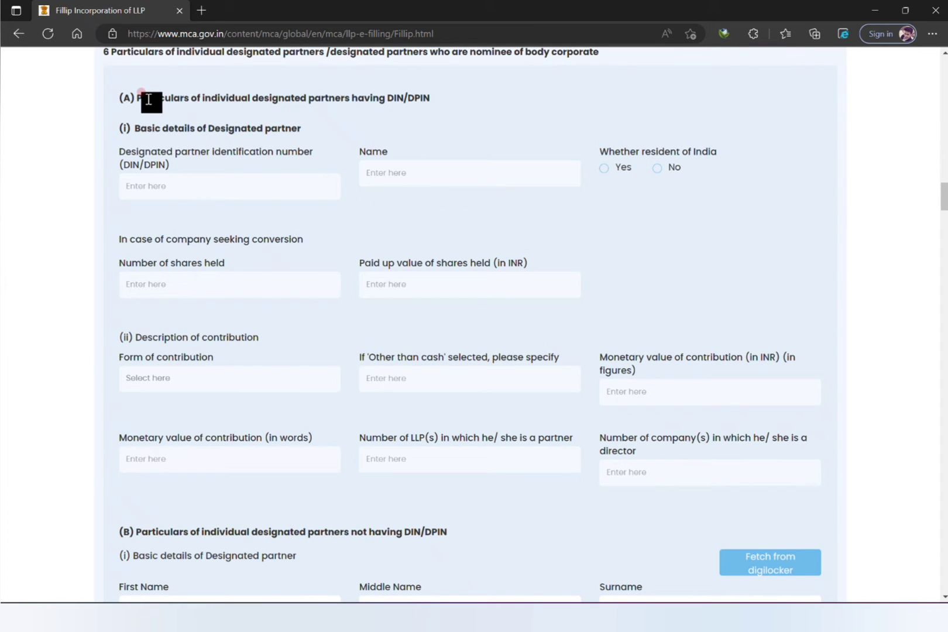
pyautogui.moveTo(359, 99); pyautogui.dragTo(435, 101)
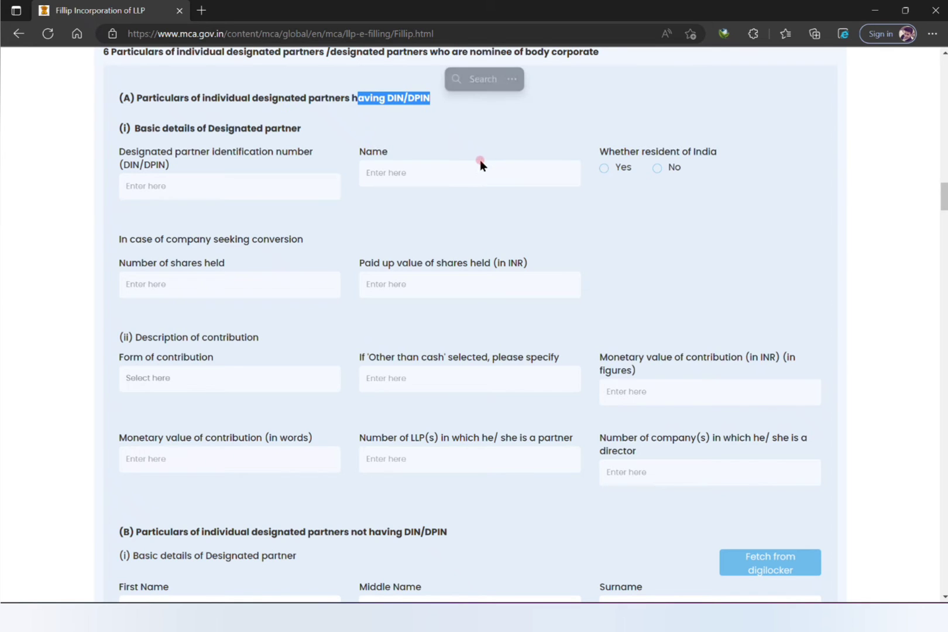
pyautogui.click(217, 174)
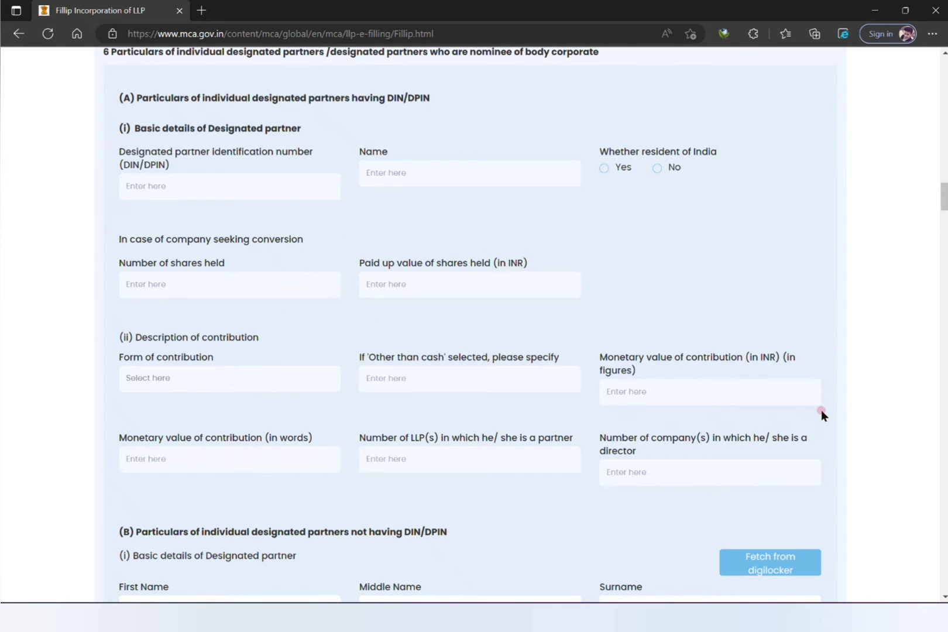
pyautogui.moveTo(942, 197); pyautogui.dragTo(944, 216)
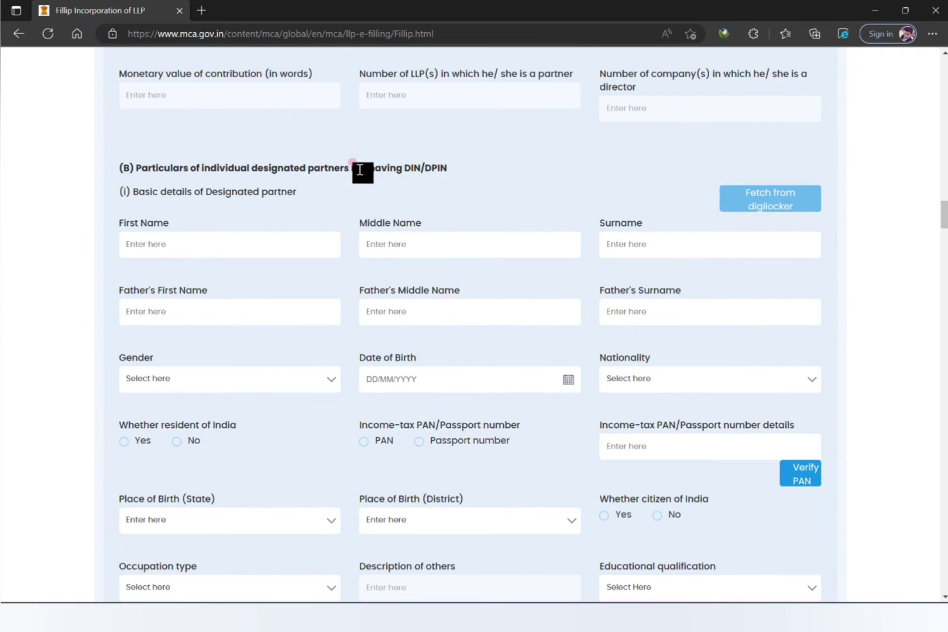
pyautogui.moveTo(358, 170); pyautogui.dragTo(404, 170)
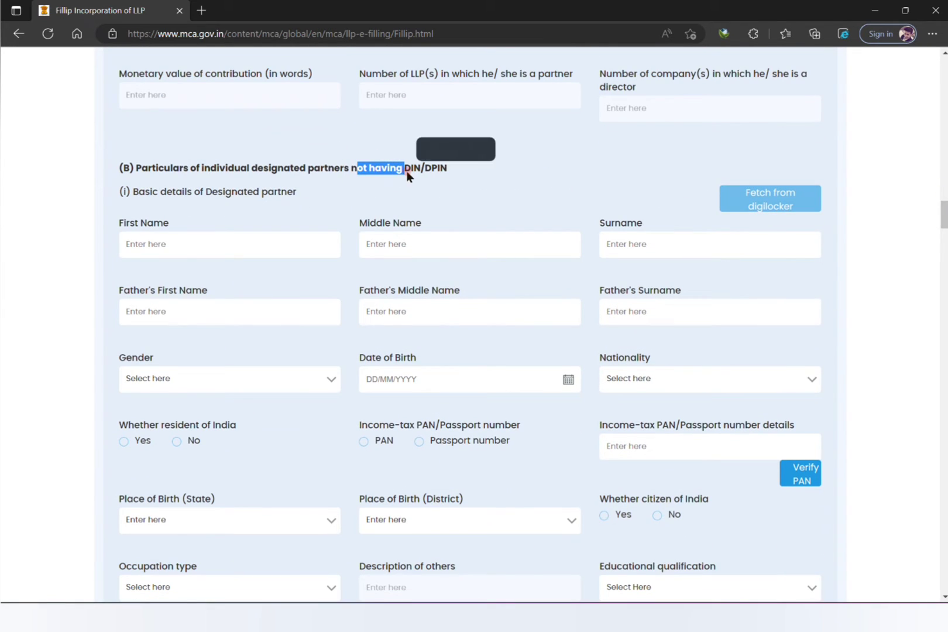
pyautogui.click(158, 241)
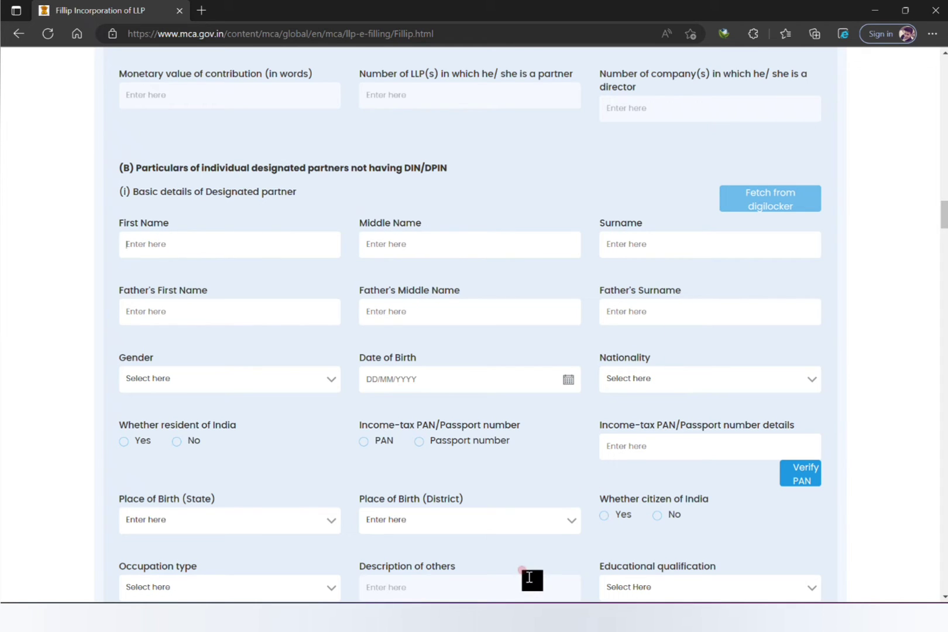
pyautogui.moveTo(944, 210); pyautogui.dragTo(944, 217)
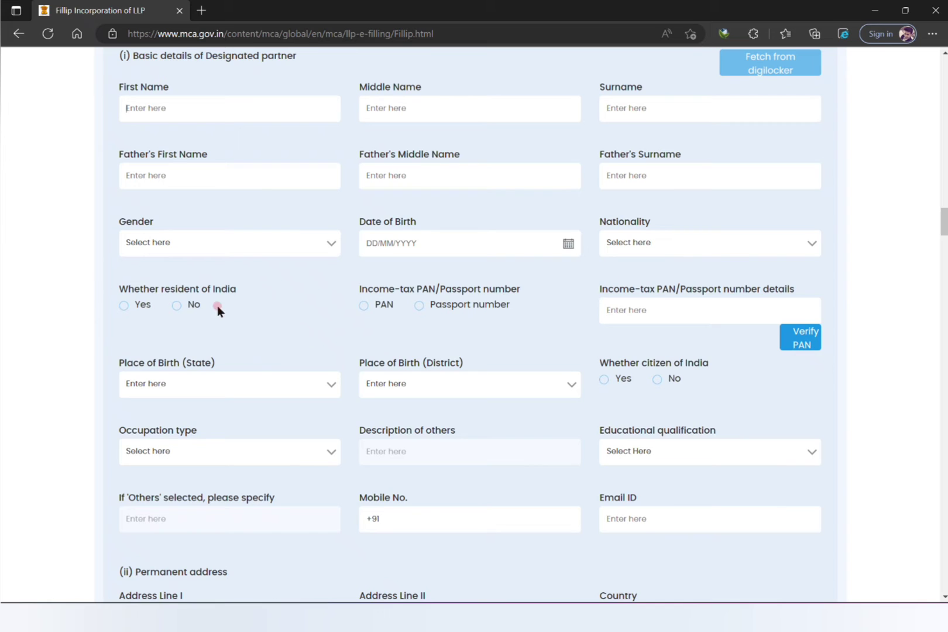
# Mark the designated partner as resident in India with PAN as the identity number type.
pyautogui.click(124, 304)
pyautogui.click(363, 305)
pyautogui.click(693, 312)
pyautogui.moveTo(946, 227); pyautogui.dragTo(947, 235)
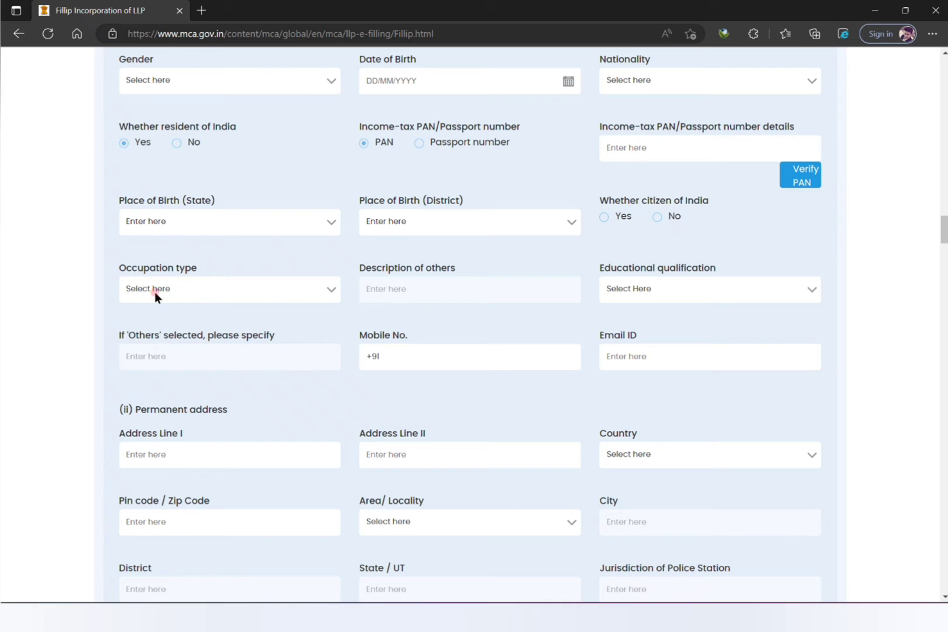
# Set occupation type and area of occupation to Business, and qualification to Bachelor's degree.
pyautogui.click(213, 289)
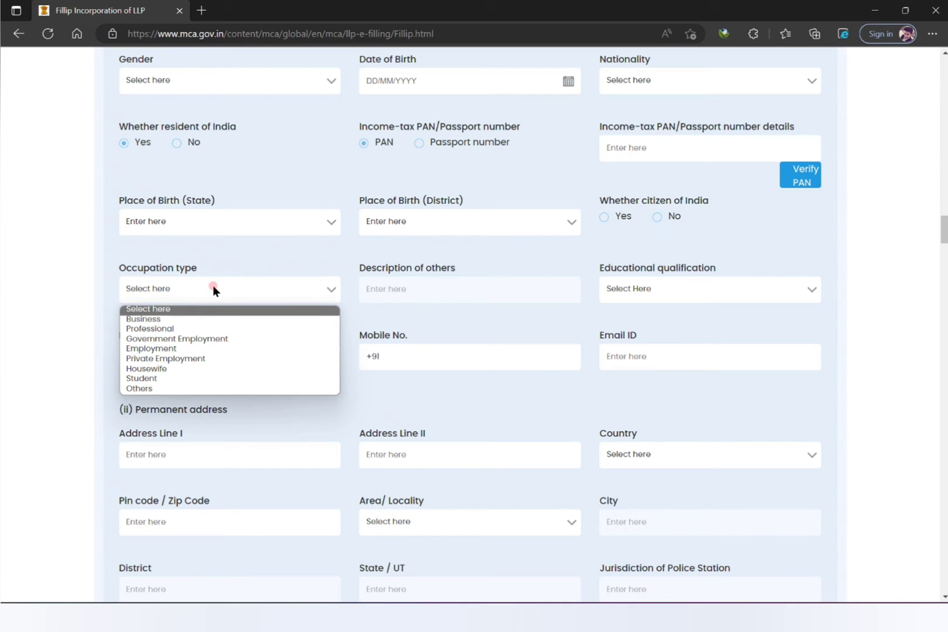
pyautogui.click(200, 321)
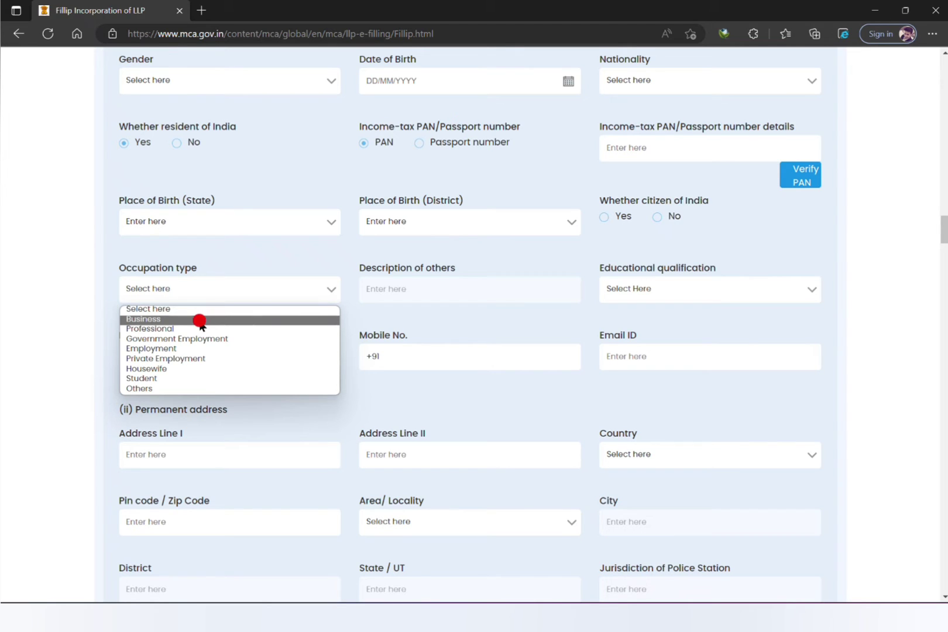
pyautogui.click(328, 290)
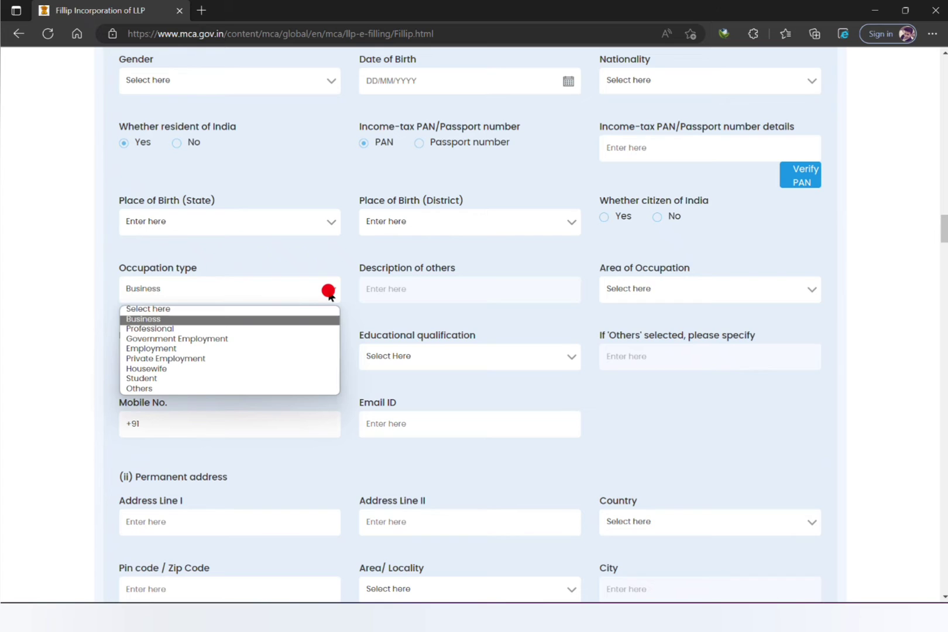
pyautogui.click(292, 322)
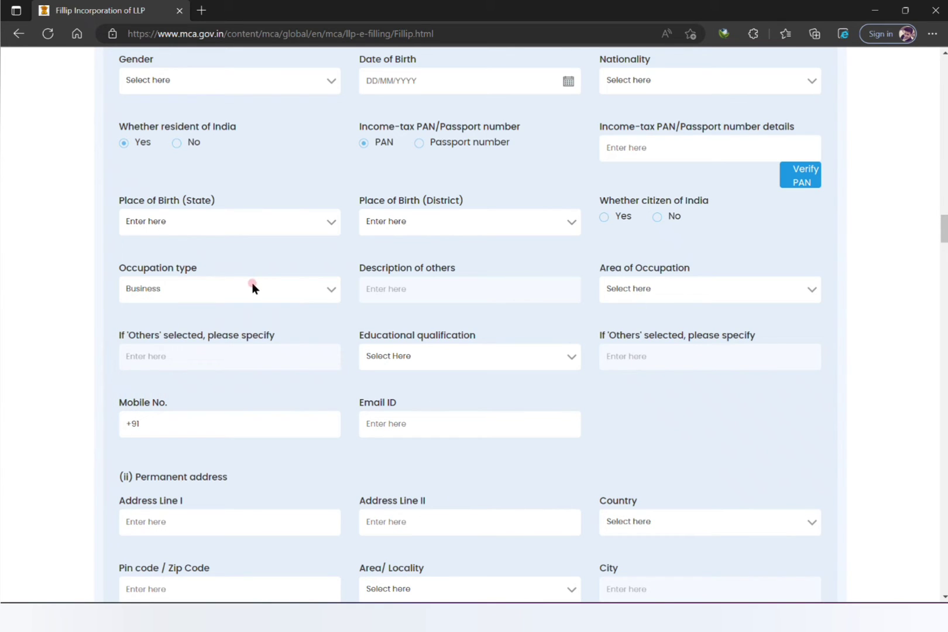
pyautogui.click(635, 289)
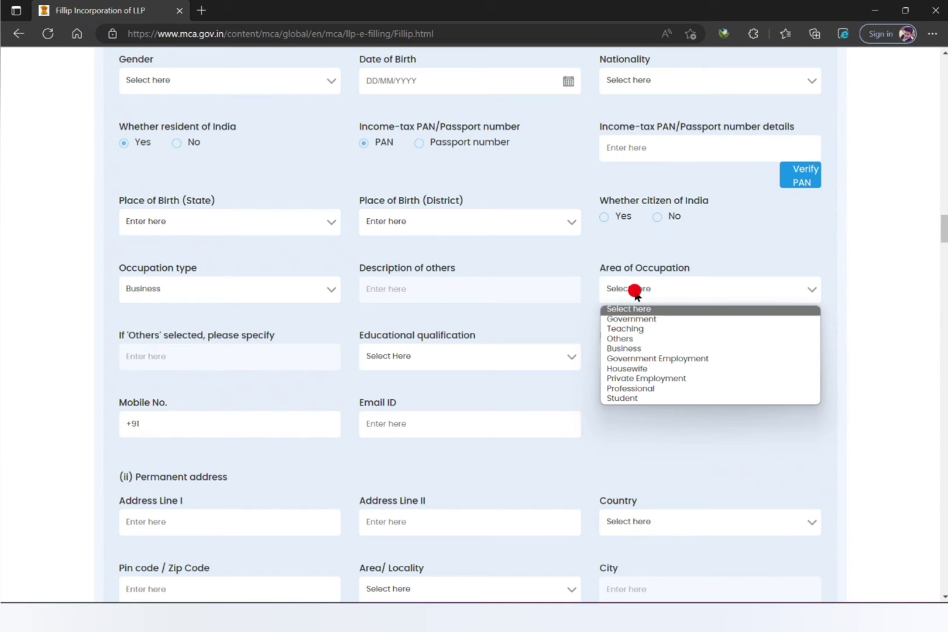
pyautogui.click(644, 350)
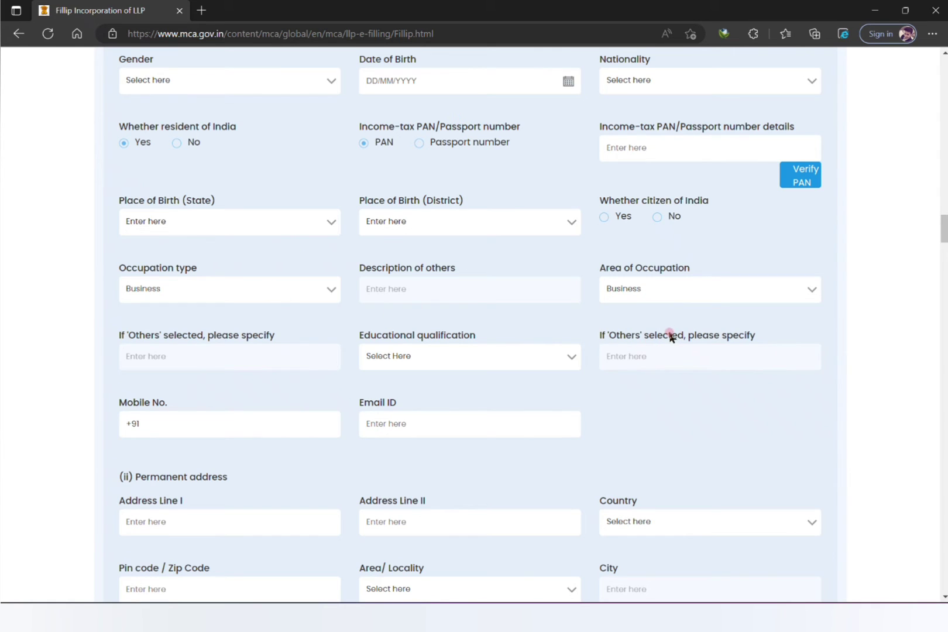
pyautogui.click(421, 358)
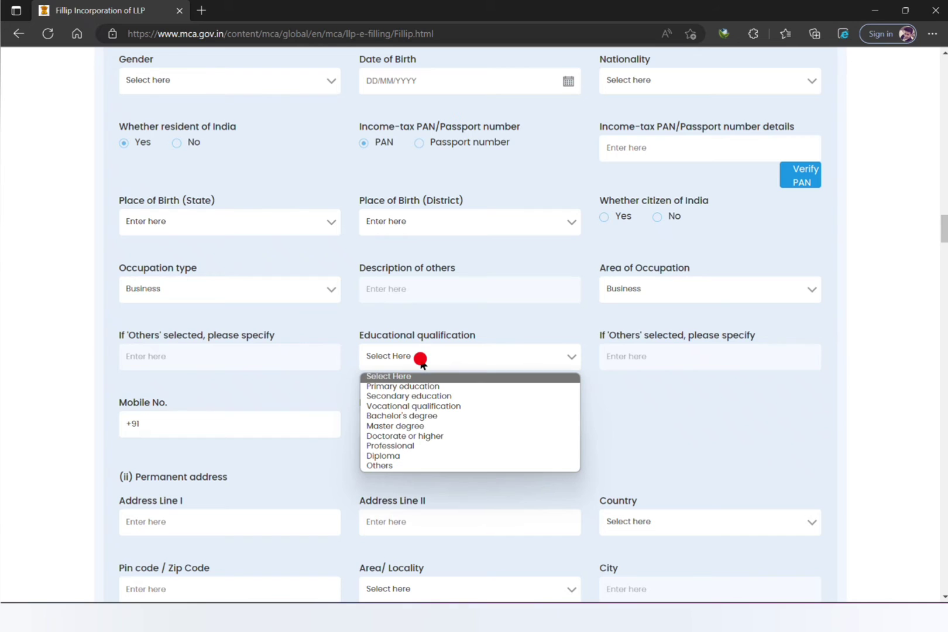
pyautogui.click(436, 419)
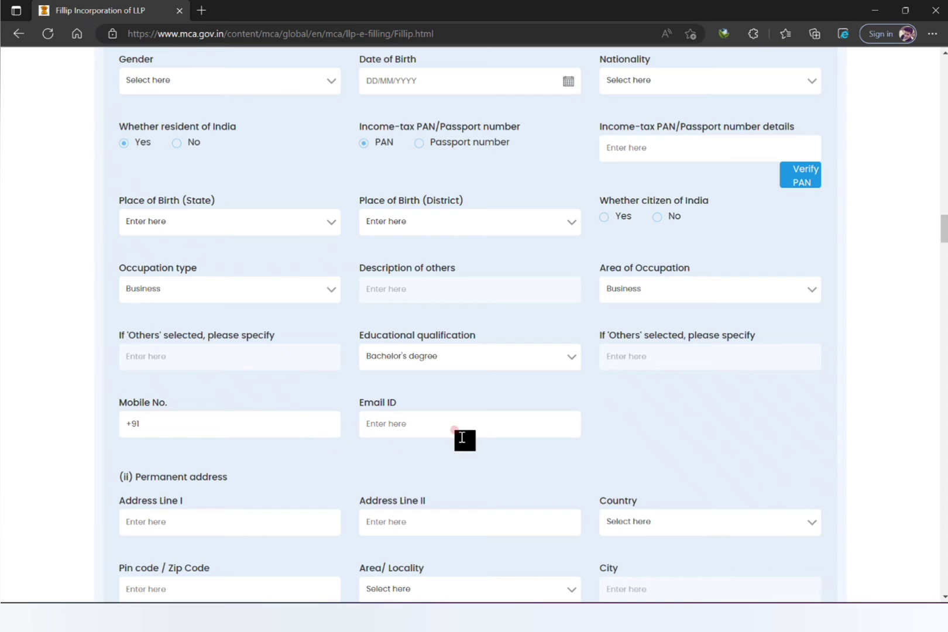
# Scroll down past the permanent and present address fields to the identity proof and contribution sections.
pyautogui.moveTo(945, 215); pyautogui.dragTo(945, 232)
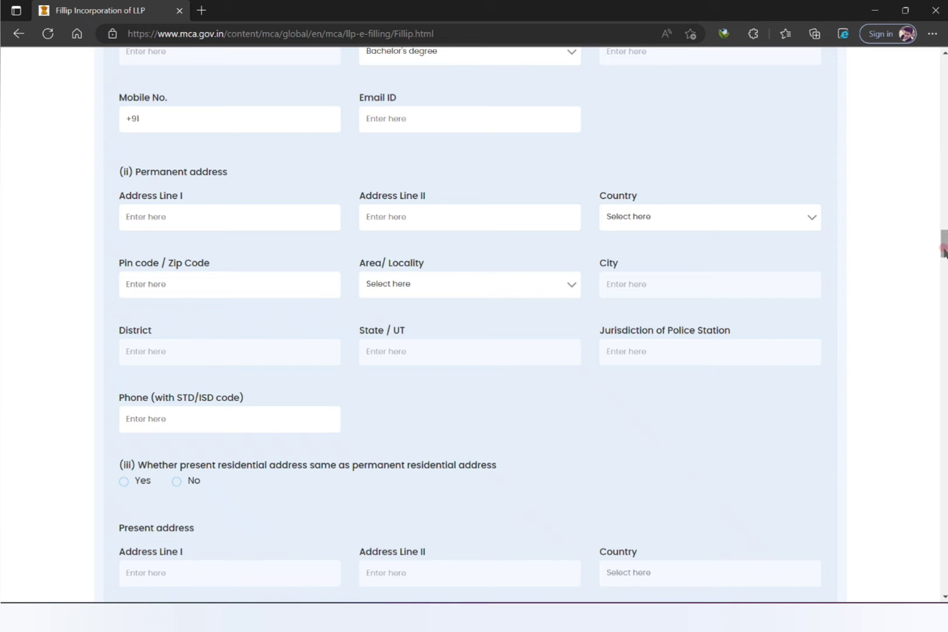
pyautogui.moveTo(943, 248); pyautogui.dragTo(944, 252)
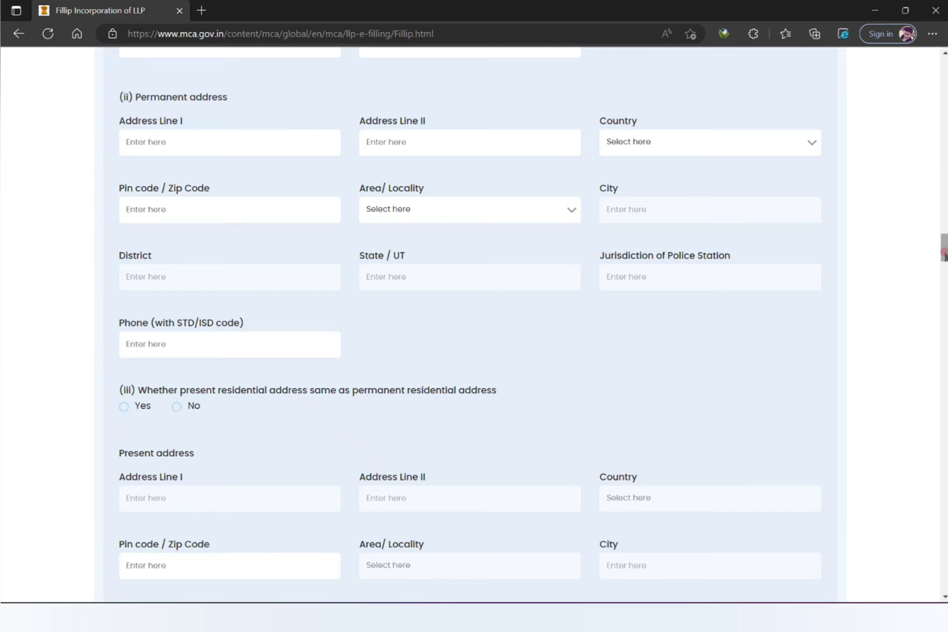
pyautogui.moveTo(945, 253); pyautogui.dragTo(945, 272)
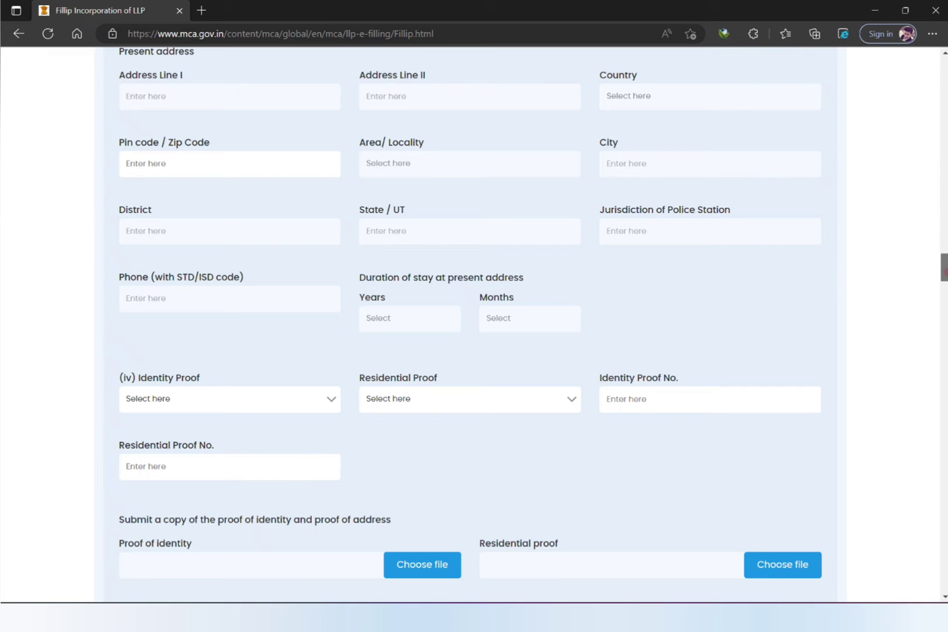
pyautogui.moveTo(946, 271); pyautogui.dragTo(946, 265)
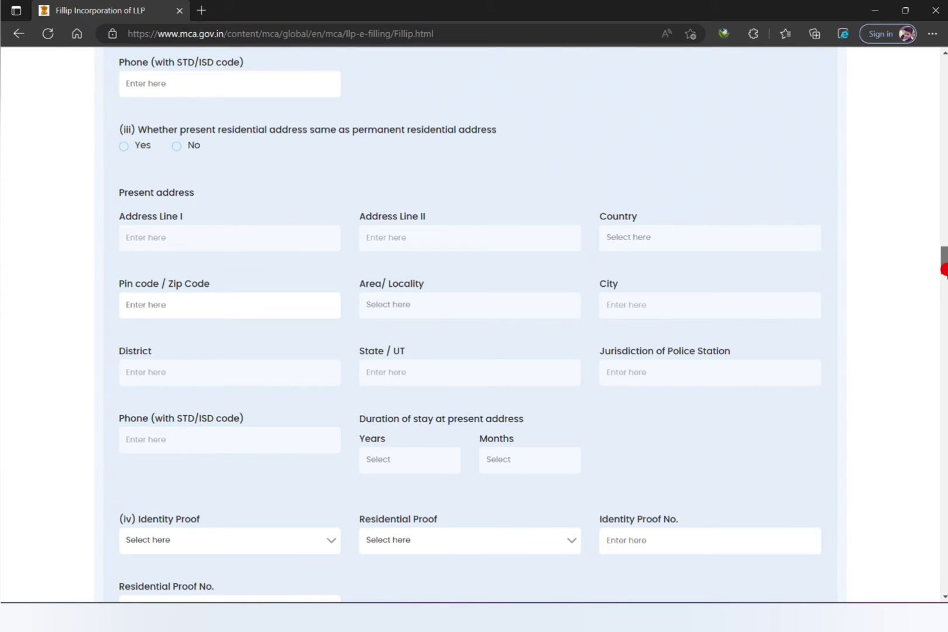
pyautogui.moveTo(945, 260)
pyautogui.mouseDown()
pyautogui.moveTo(945, 252)
pyautogui.moveTo(946, 261)
pyautogui.mouseUp()
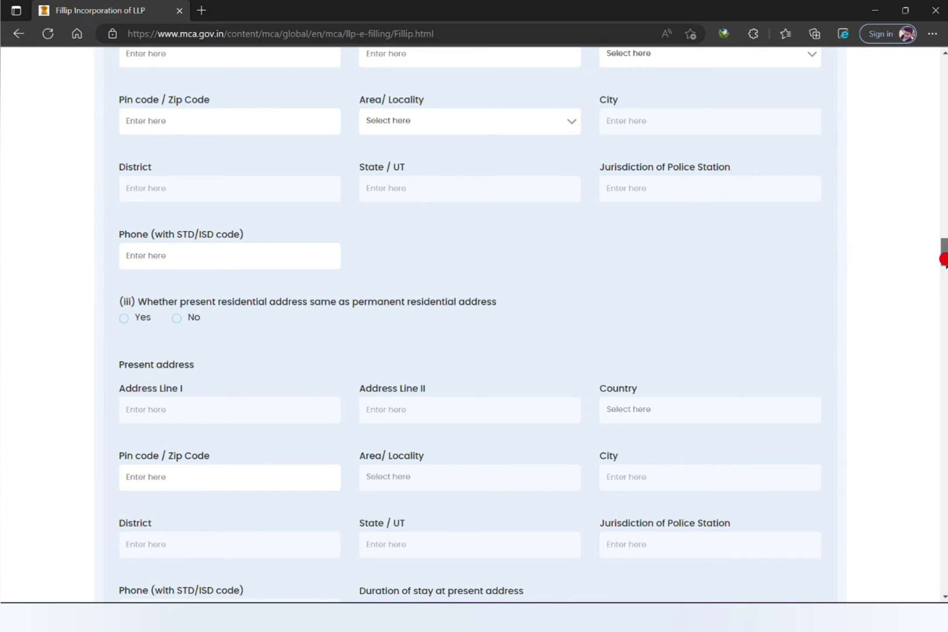
pyautogui.scroll(-3, 396, 141)
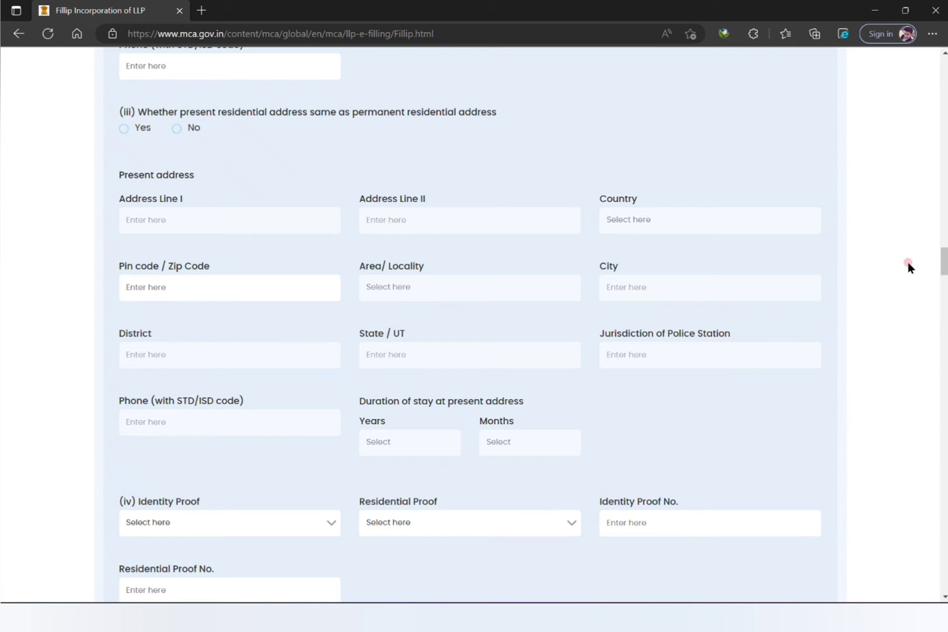
pyautogui.moveTo(943, 262); pyautogui.dragTo(944, 281)
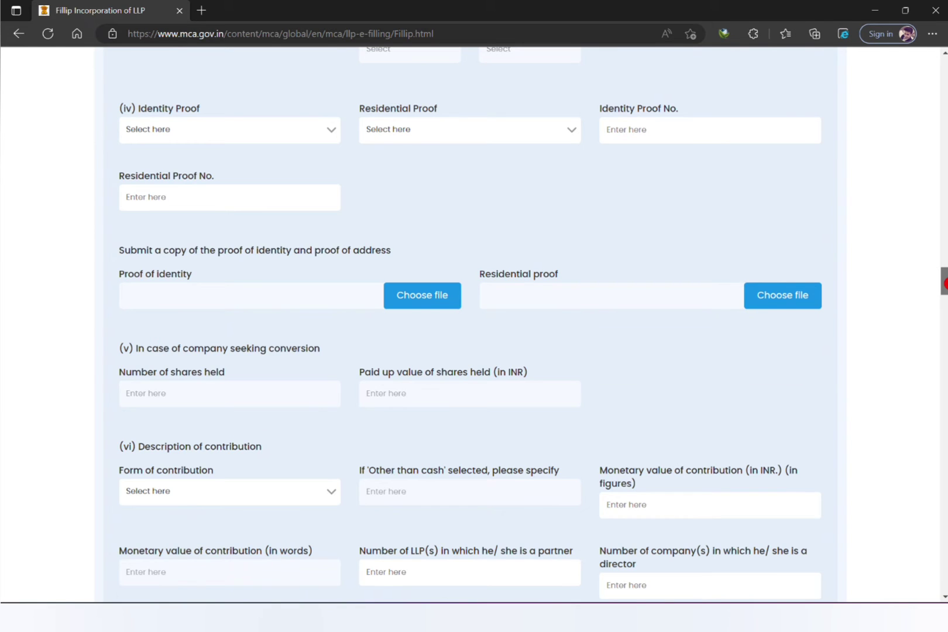
# Choose Aadhaar as identity proof and Bank Statement as residential proof, then visit the proof number fields.
pyautogui.scroll(1, 234, 227)
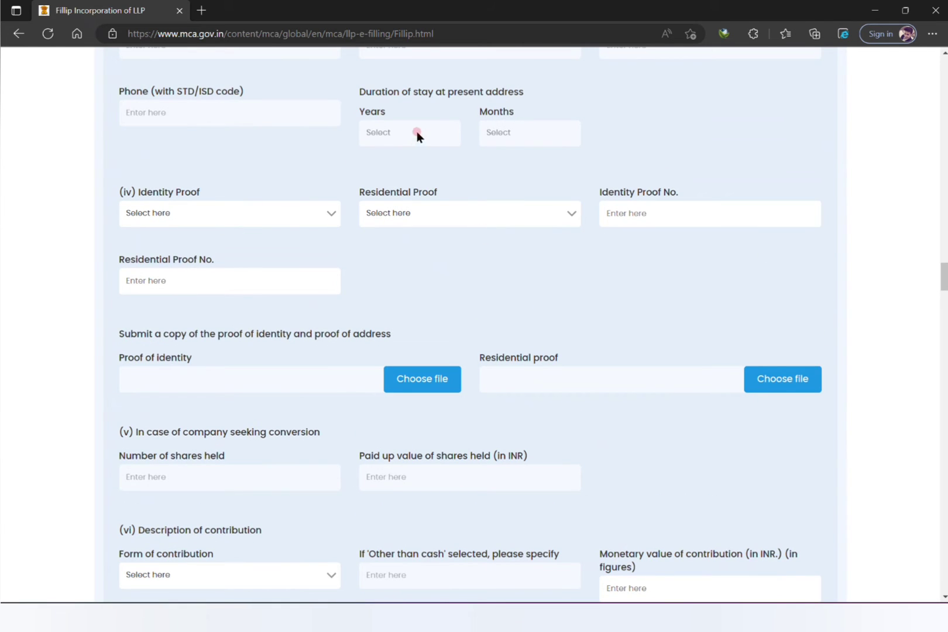
pyautogui.moveTo(370, 89); pyautogui.dragTo(514, 97)
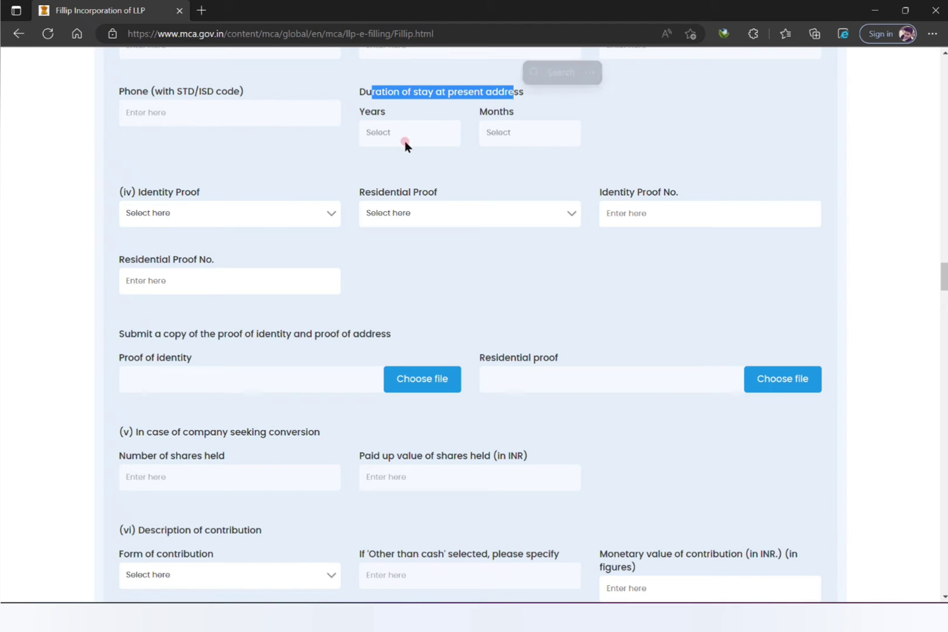
pyautogui.click(281, 213)
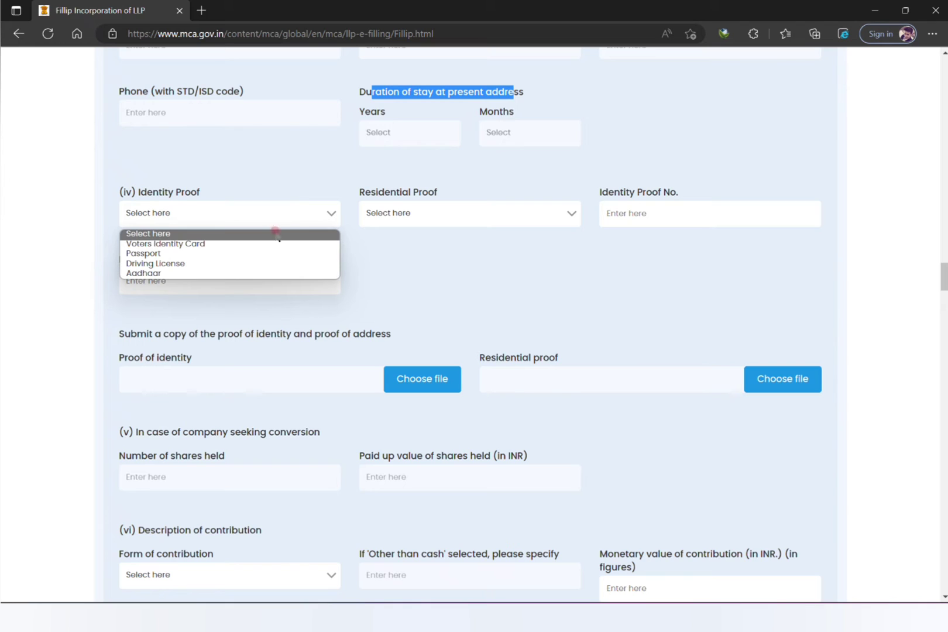
pyautogui.click(270, 273)
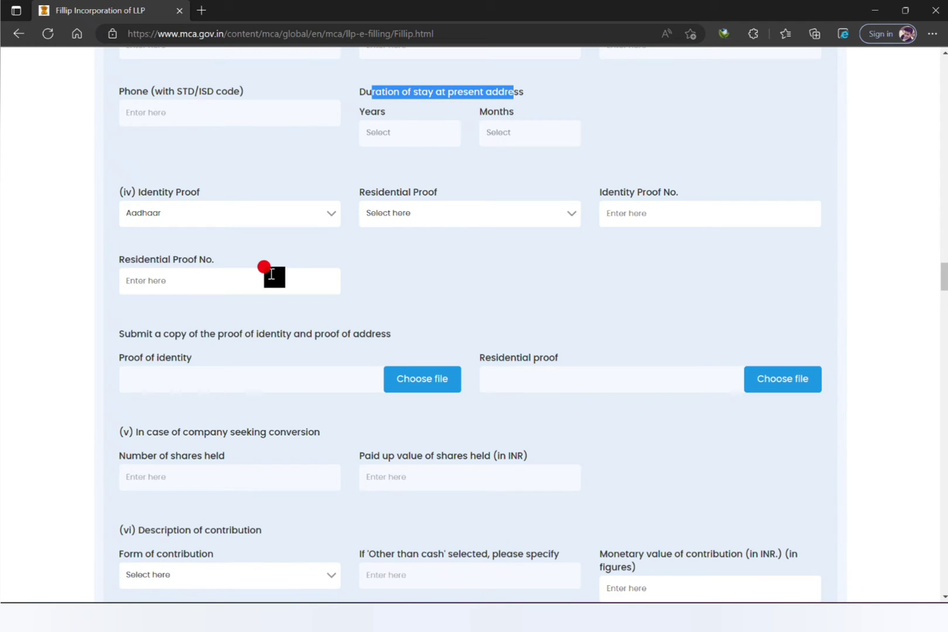
pyautogui.click(490, 212)
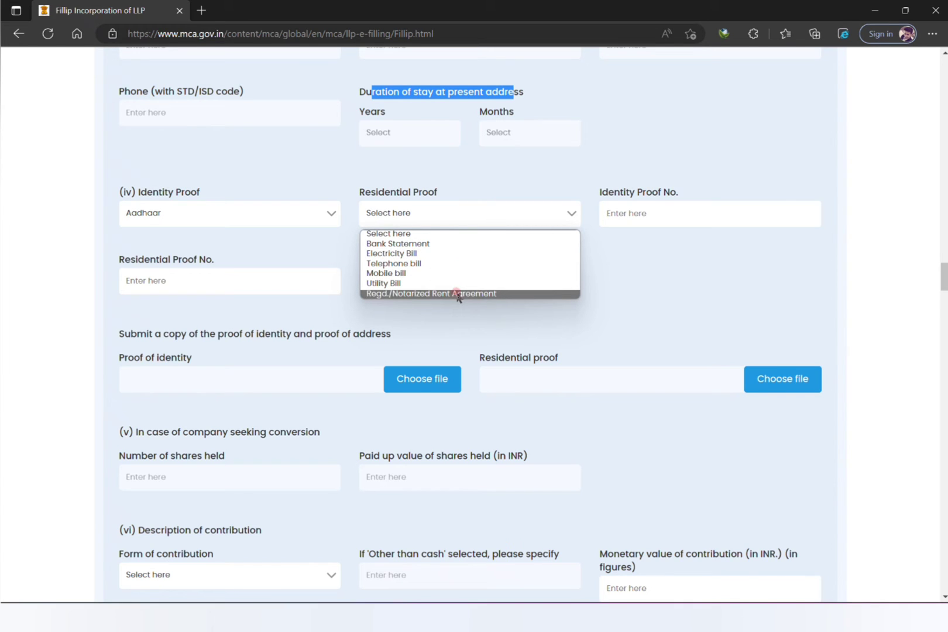
pyautogui.click(500, 245)
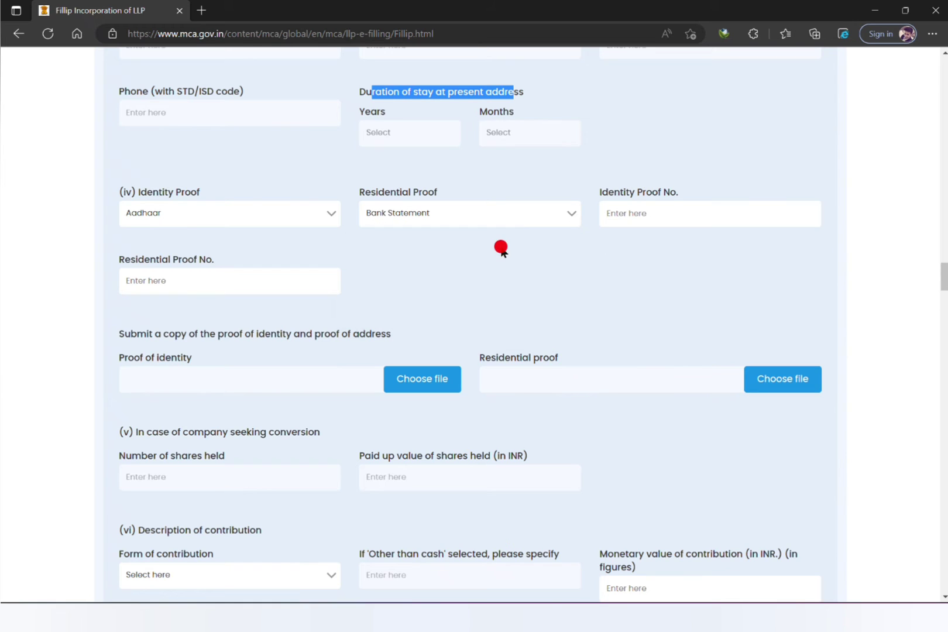
pyautogui.click(662, 210)
pyautogui.click(262, 287)
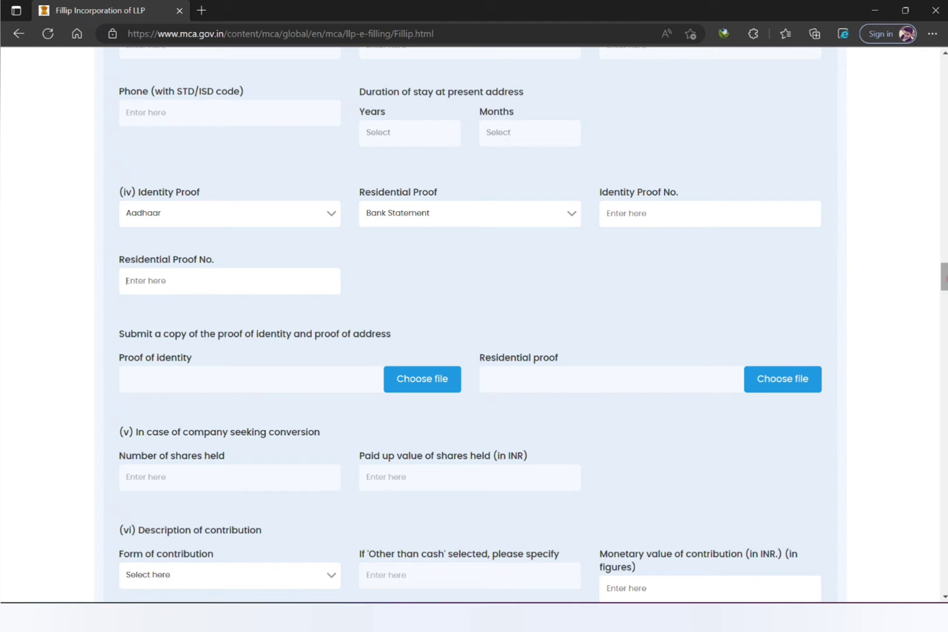
pyautogui.click(731, 209)
pyautogui.scroll(-3, 473, 217)
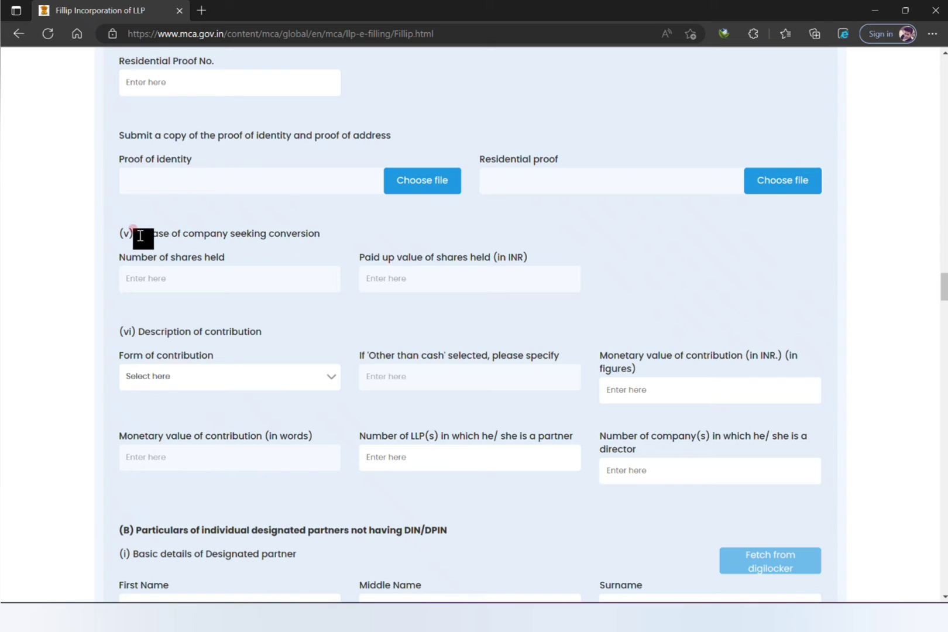
pyautogui.moveTo(138, 235); pyautogui.dragTo(327, 244)
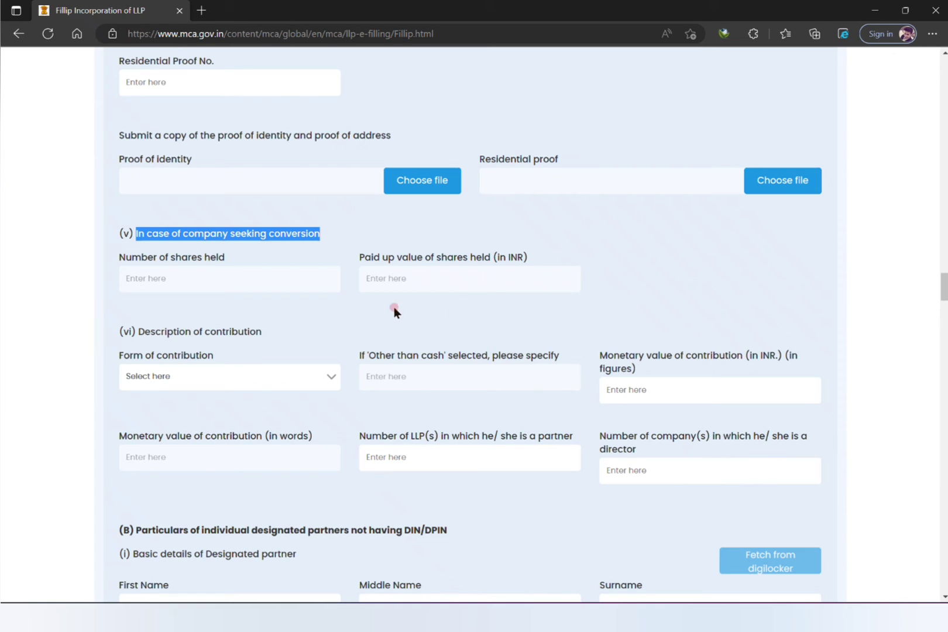
# Review the shares held, paid-up value and description of contribution fields.
pyautogui.click(344, 310)
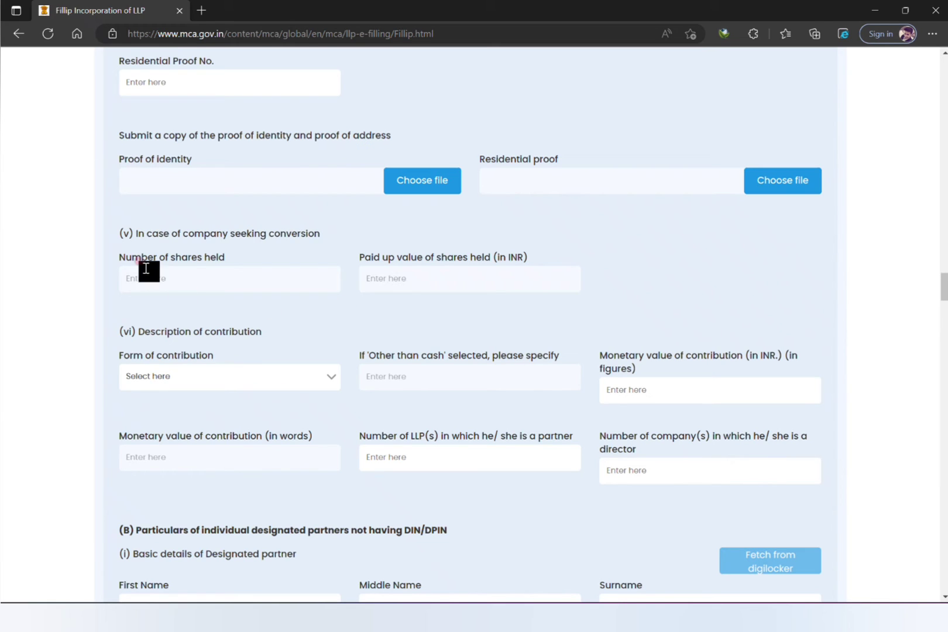
pyautogui.moveTo(118, 255); pyautogui.dragTo(237, 267)
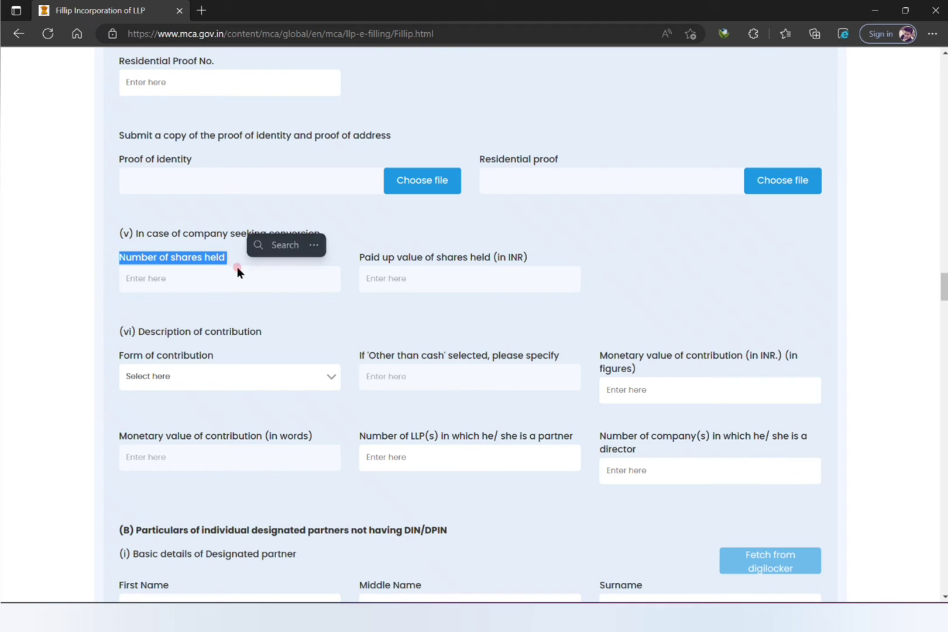
pyautogui.click(246, 273)
pyautogui.click(397, 281)
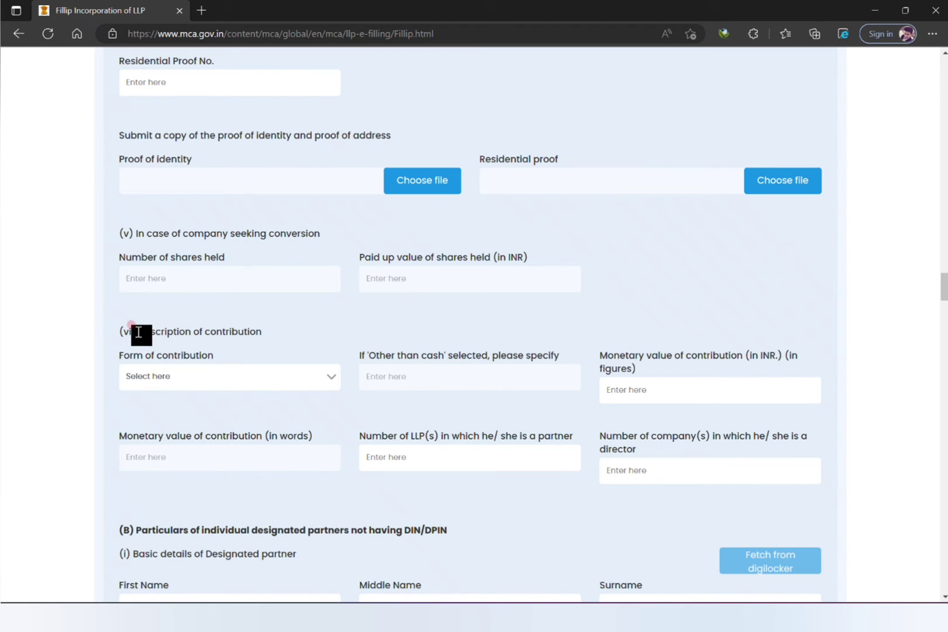
pyautogui.moveTo(138, 331); pyautogui.dragTo(269, 346)
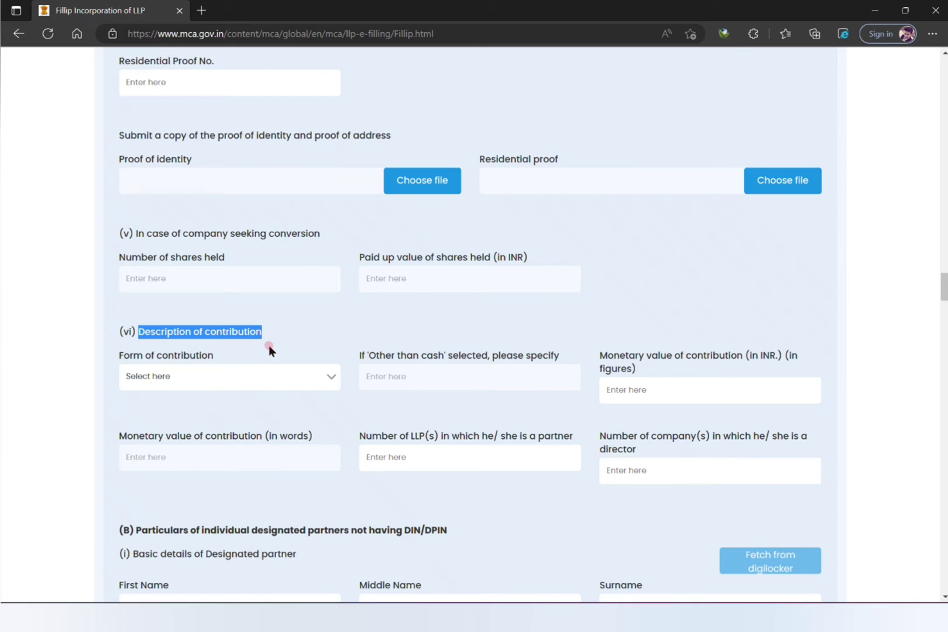
pyautogui.click(332, 344)
pyautogui.click(335, 328)
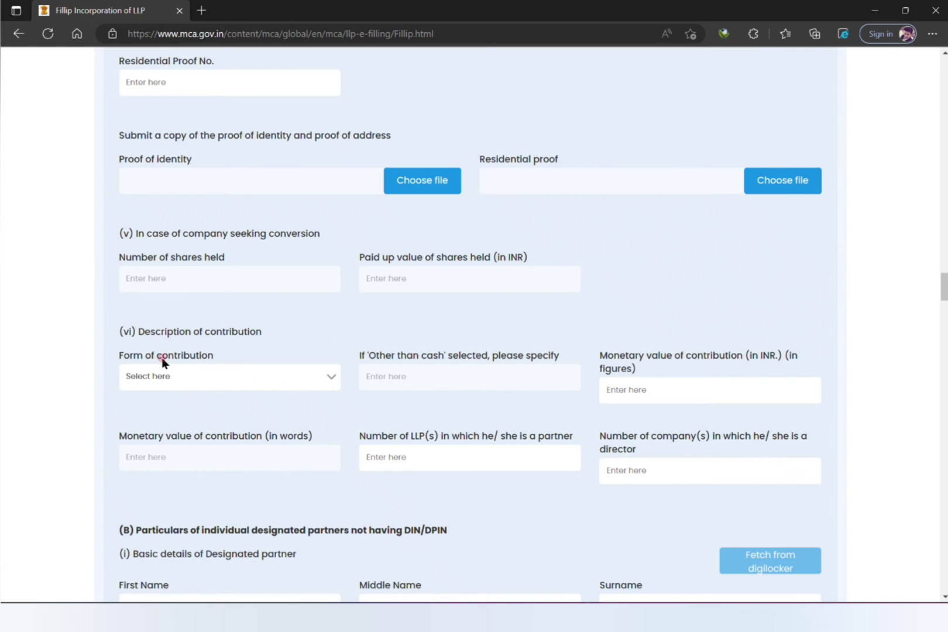
# Select Cash as the partner's form of contribution, then go to the monetary value field.
pyautogui.click(212, 378)
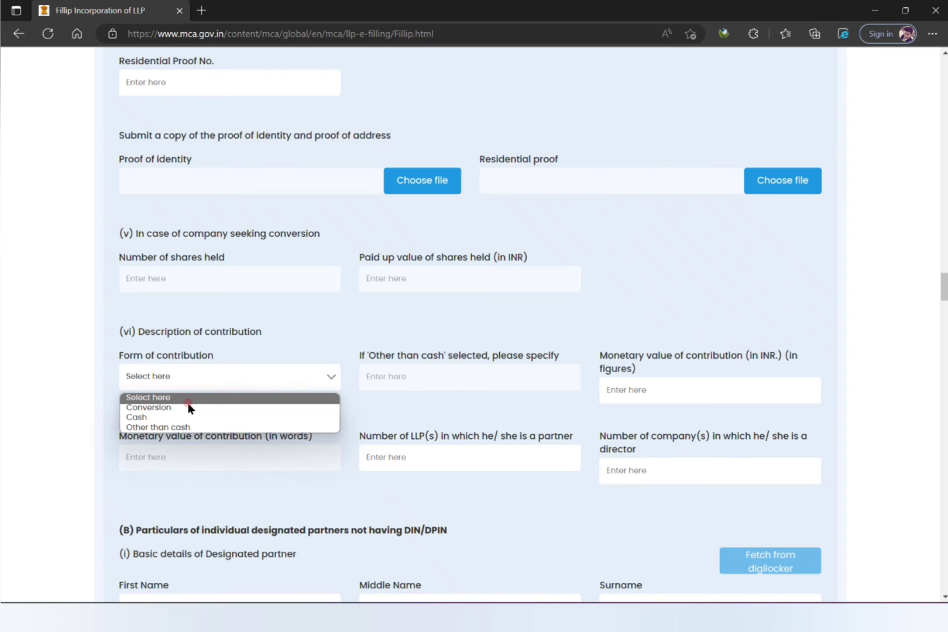
pyautogui.press('Down')
pyautogui.press('Down')
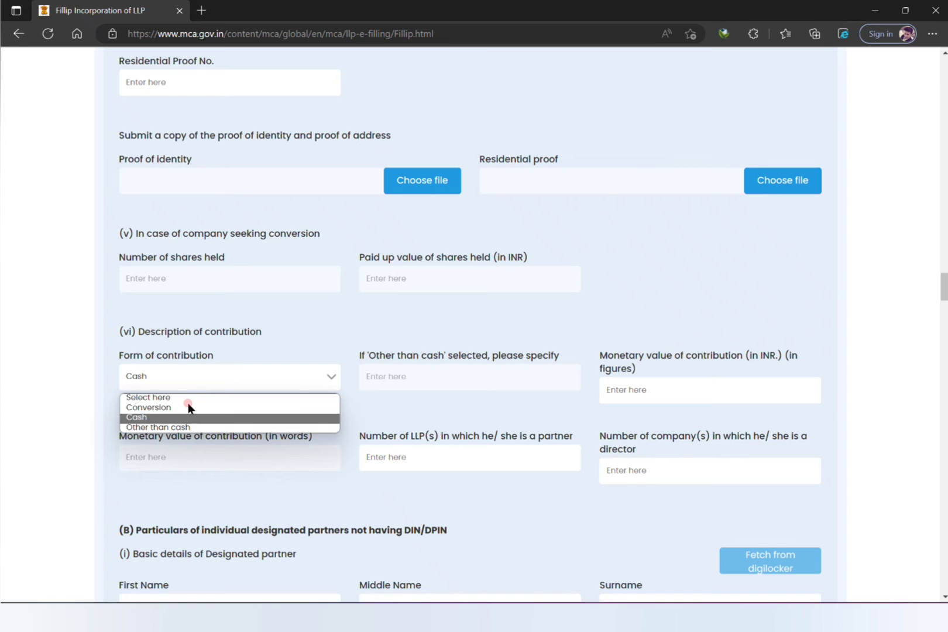
pyautogui.press('Return')
pyautogui.click(307, 377)
pyautogui.click(275, 419)
pyautogui.click(276, 419)
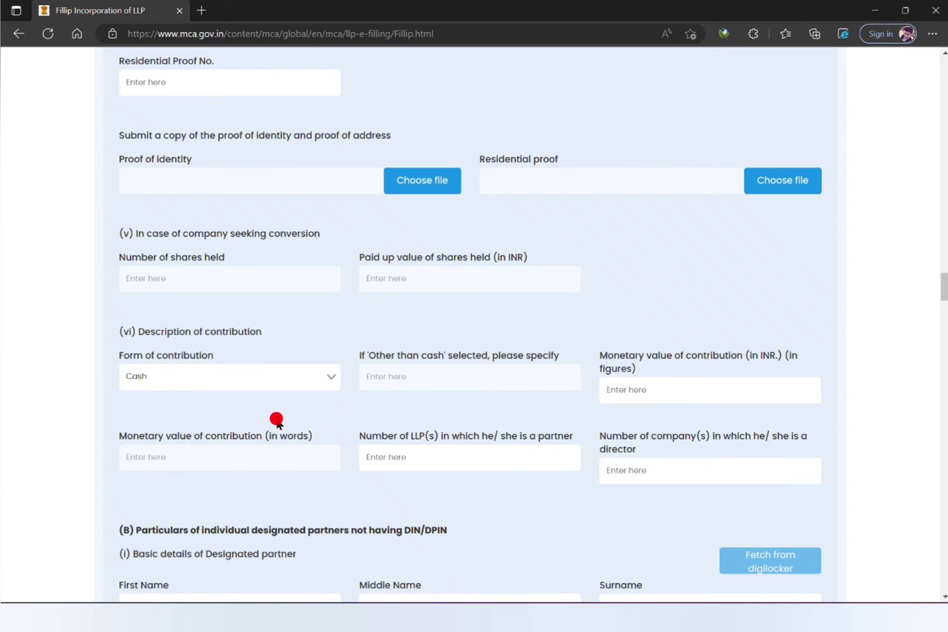
pyautogui.click(430, 377)
pyautogui.click(302, 385)
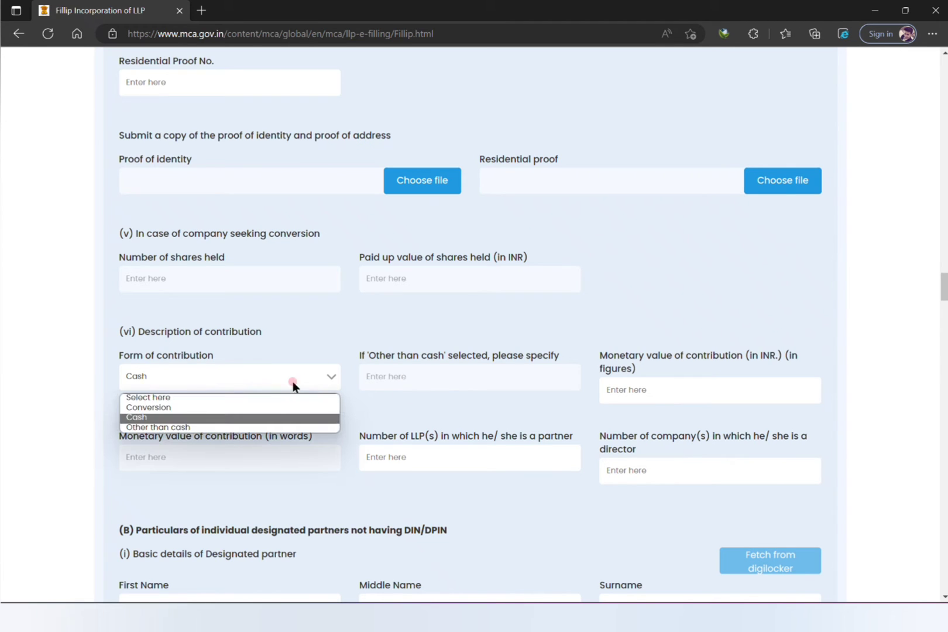
pyautogui.click(288, 418)
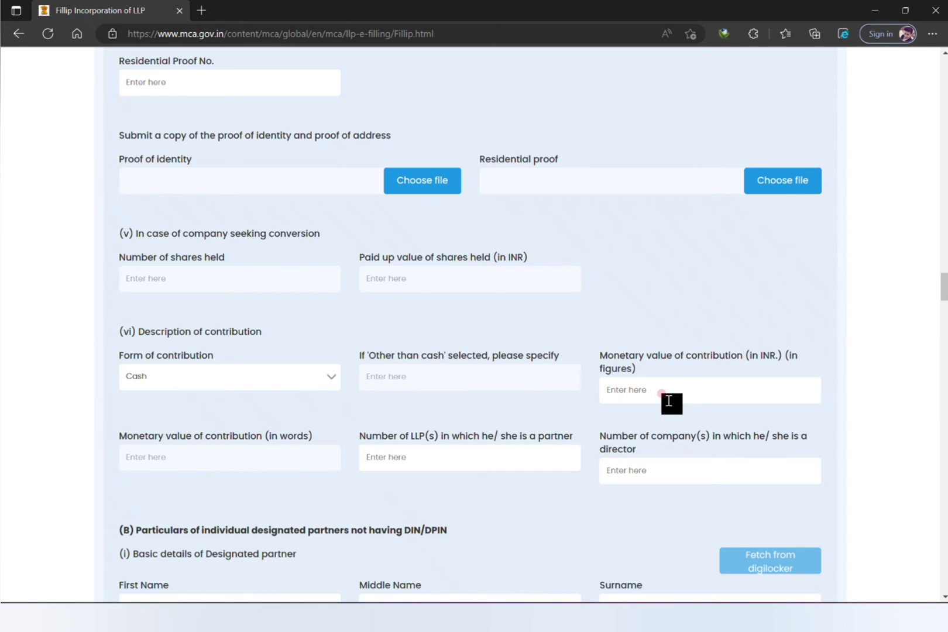
pyautogui.click(709, 381)
# Enter a monetary contribution of 100000 in figures so it reads One Lakh in words.
pyautogui.scroll(-1, 257, 246)
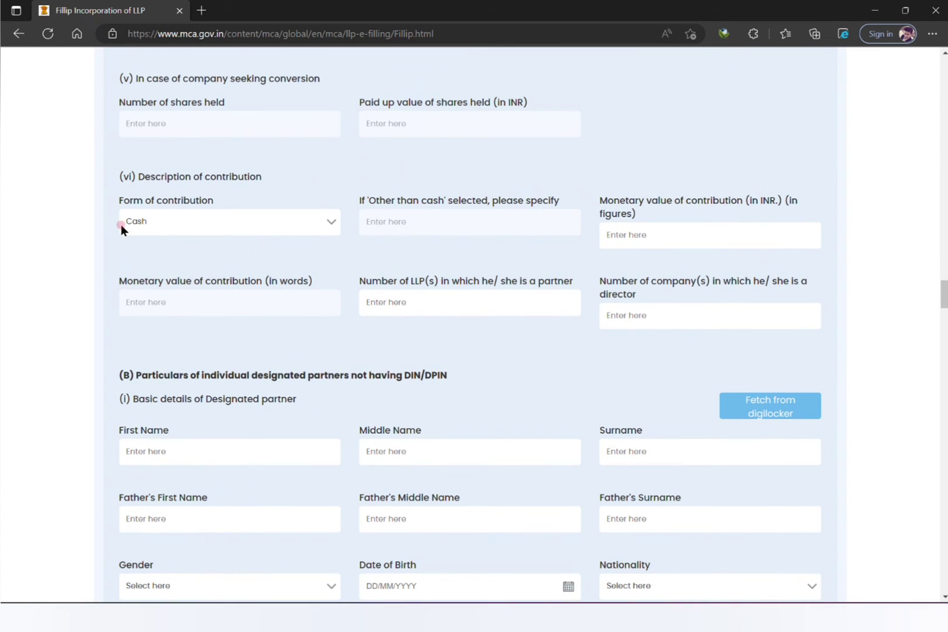
pyautogui.click(704, 232)
pyautogui.write('100000')
pyautogui.click(707, 283)
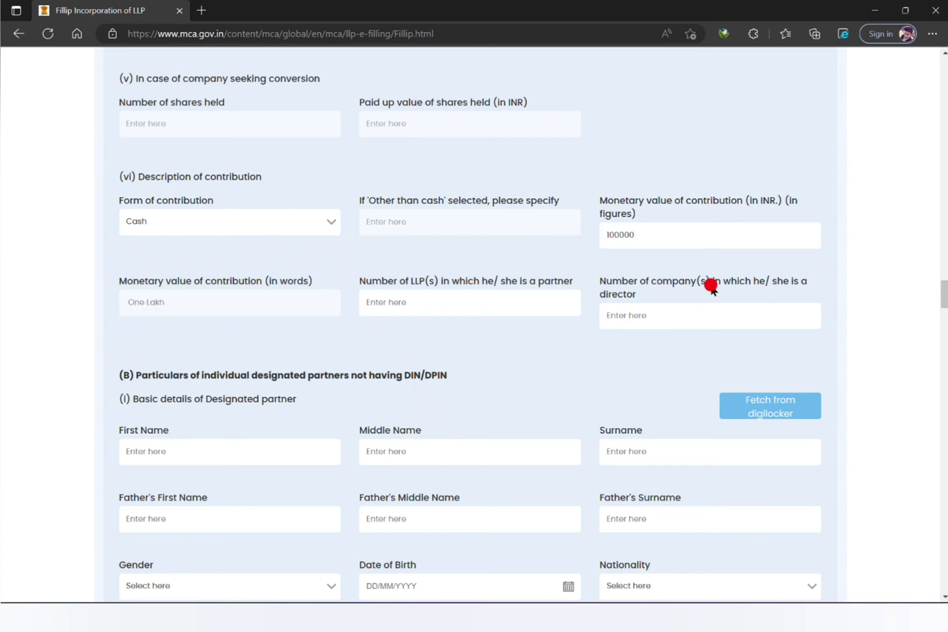
pyautogui.click(625, 236)
pyautogui.click(620, 236)
# Enter 0 for the number of other LLPs and 0 for company directorships.
pyautogui.click(397, 300)
pyautogui.click(445, 293)
pyautogui.write('0')
pyautogui.click(557, 394)
pyautogui.click(664, 305)
pyautogui.write('0')
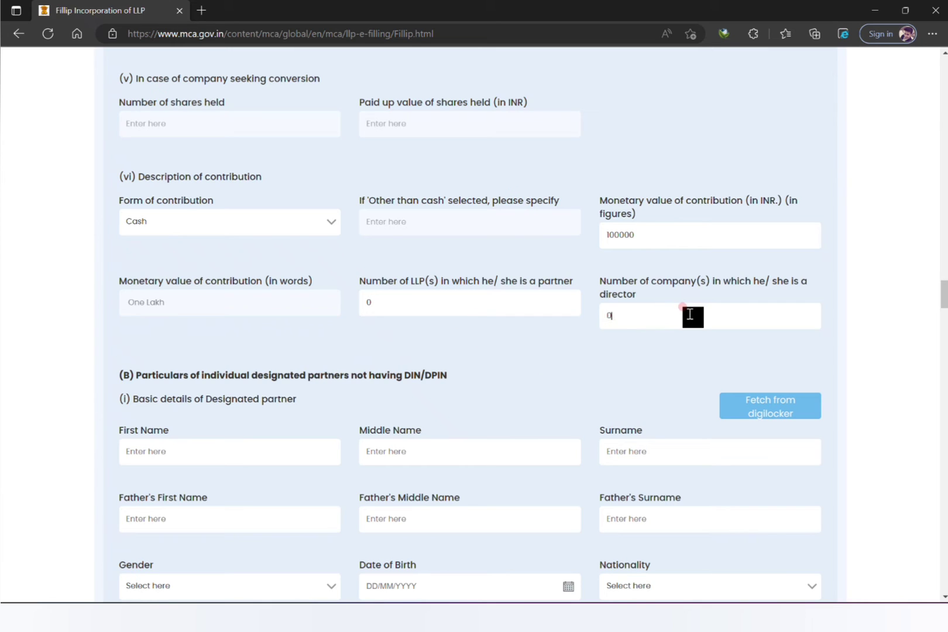
pyautogui.click(577, 391)
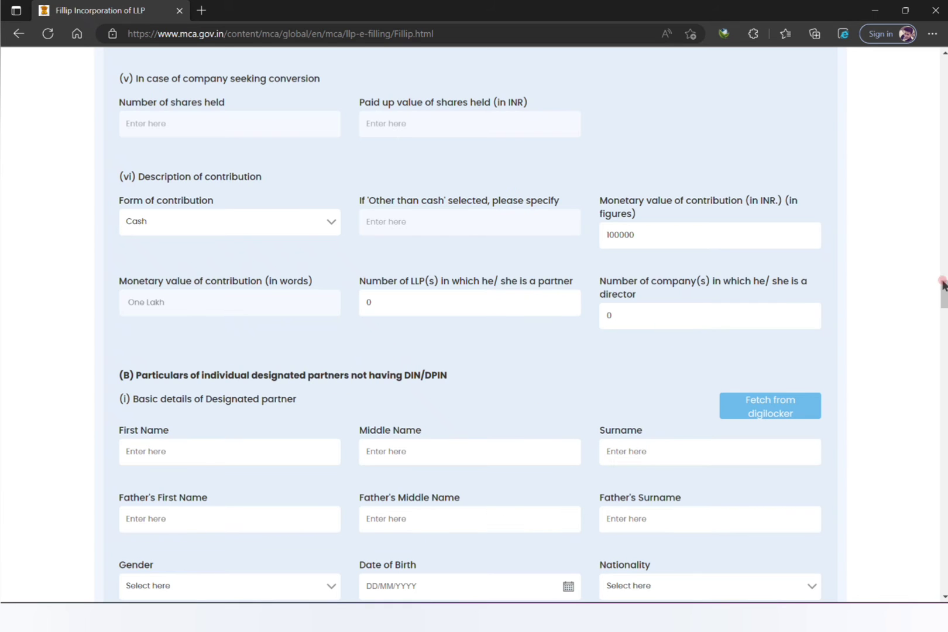
# Scroll through the designated partner sections and advance the form to Other Partners Details.
pyautogui.moveTo(942, 291); pyautogui.dragTo(944, 301)
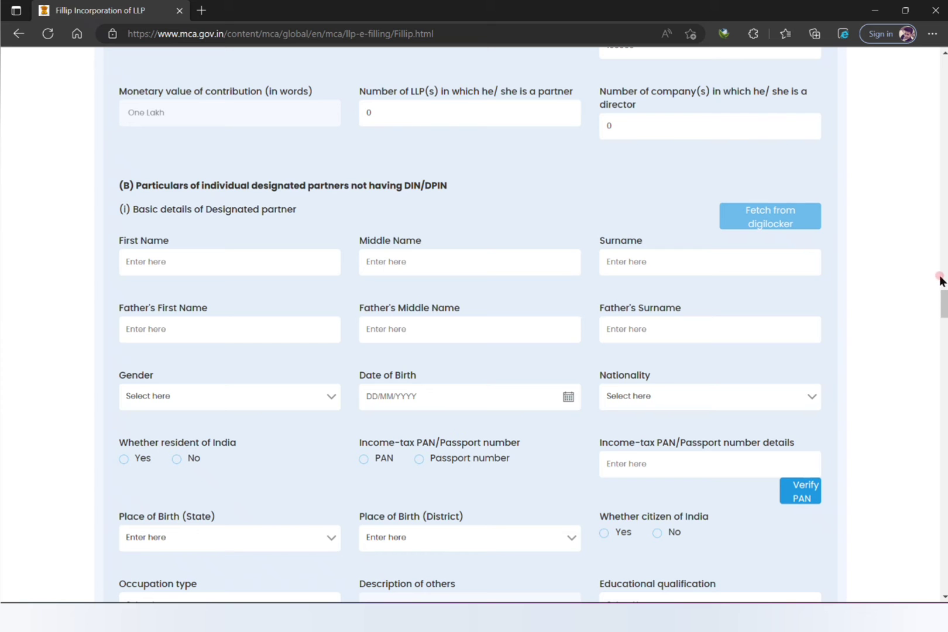
pyautogui.moveTo(942, 299); pyautogui.dragTo(947, 434)
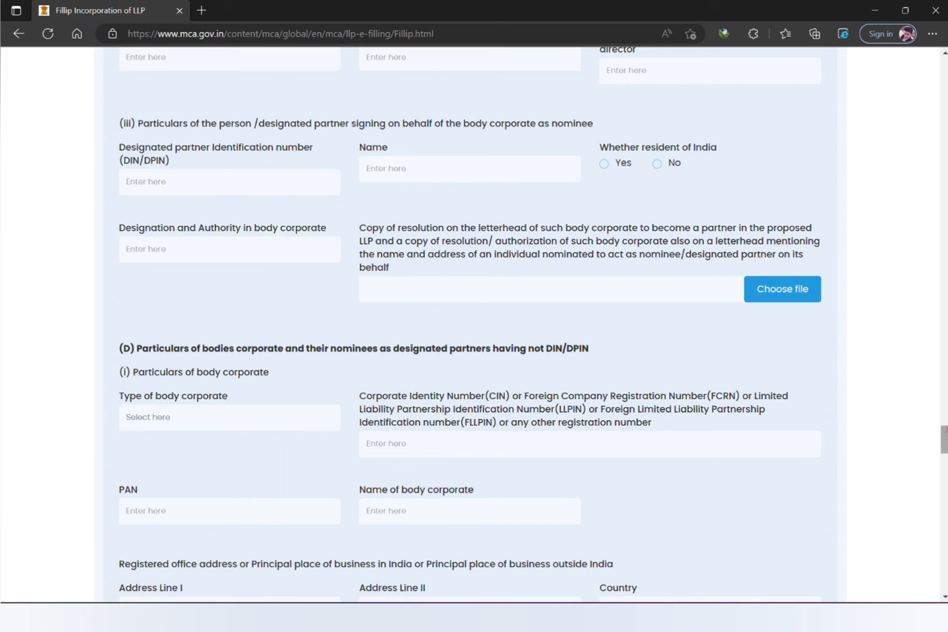
pyautogui.moveTo(944, 439); pyautogui.dragTo(945, 553)
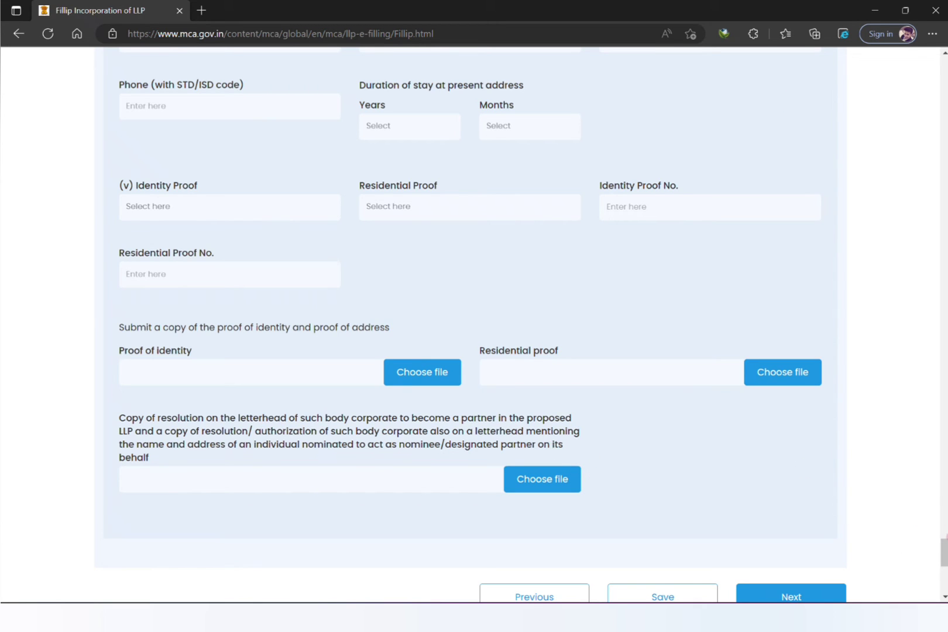
pyautogui.scroll(8, 469, 322)
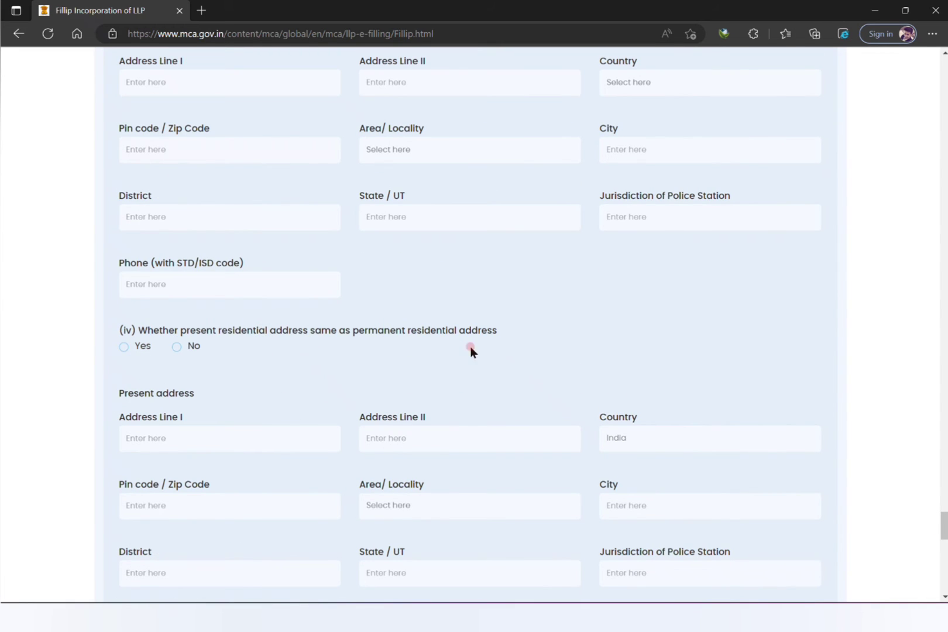
pyautogui.moveTo(945, 527); pyautogui.dragTo(945, 566)
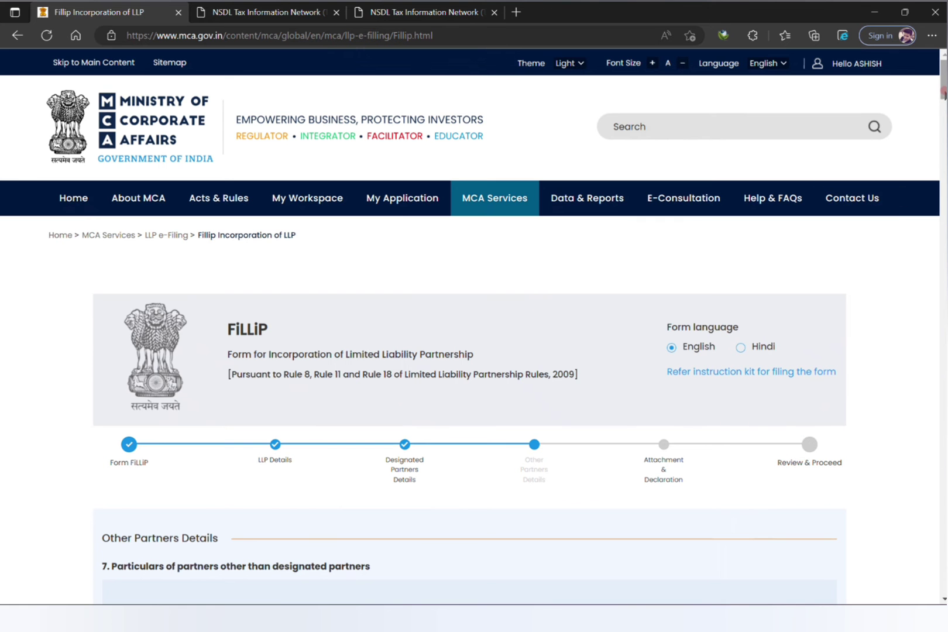
# Scroll past the other partners' sections to PAN/TAN Information, with total contribution showing 200000.
pyautogui.scroll(-3, 945, 85)
pyautogui.scroll(-3, 517, 131)
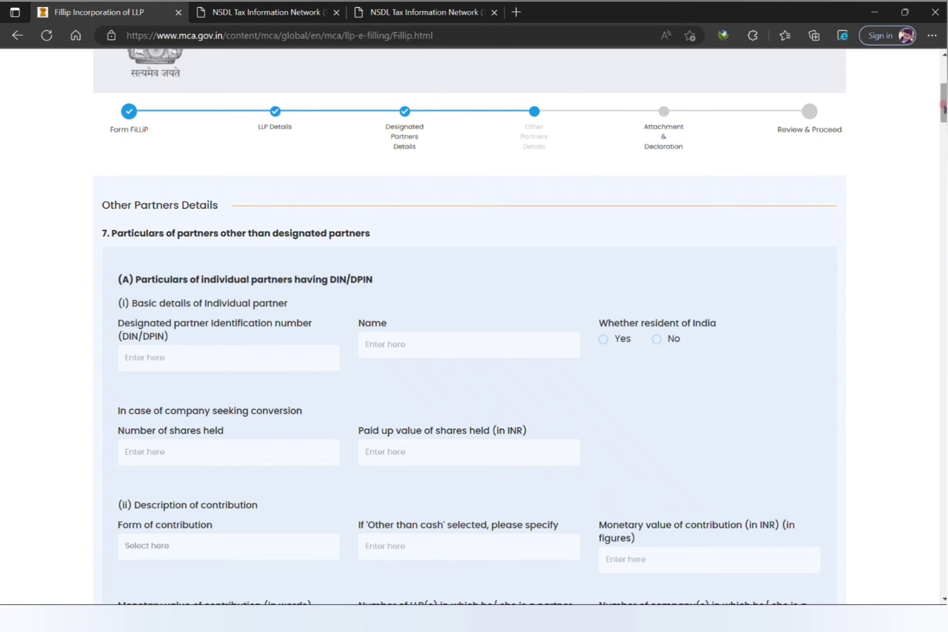
pyautogui.moveTo(943, 104); pyautogui.dragTo(926, 106)
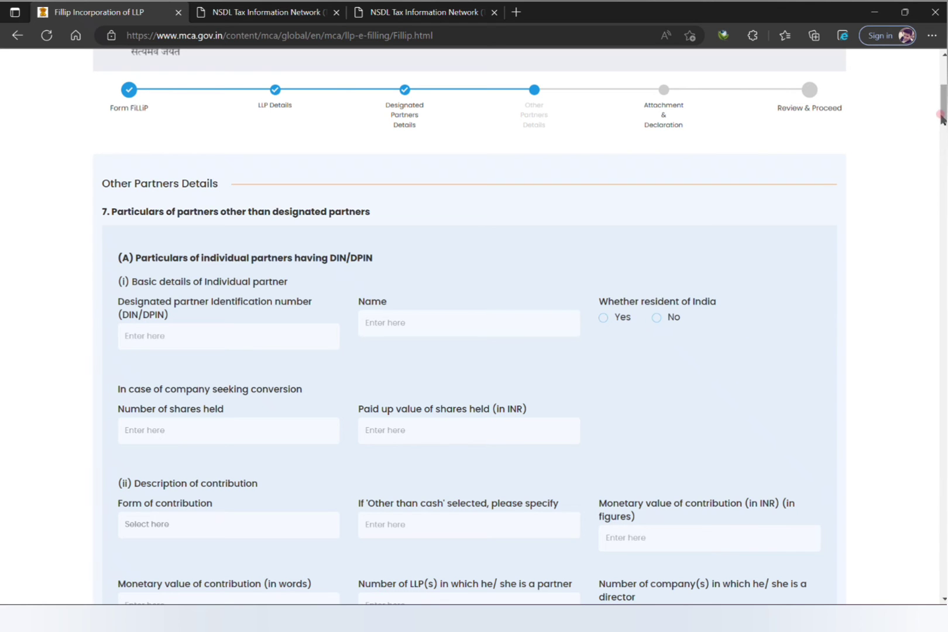
pyautogui.moveTo(942, 118); pyautogui.dragTo(943, 137)
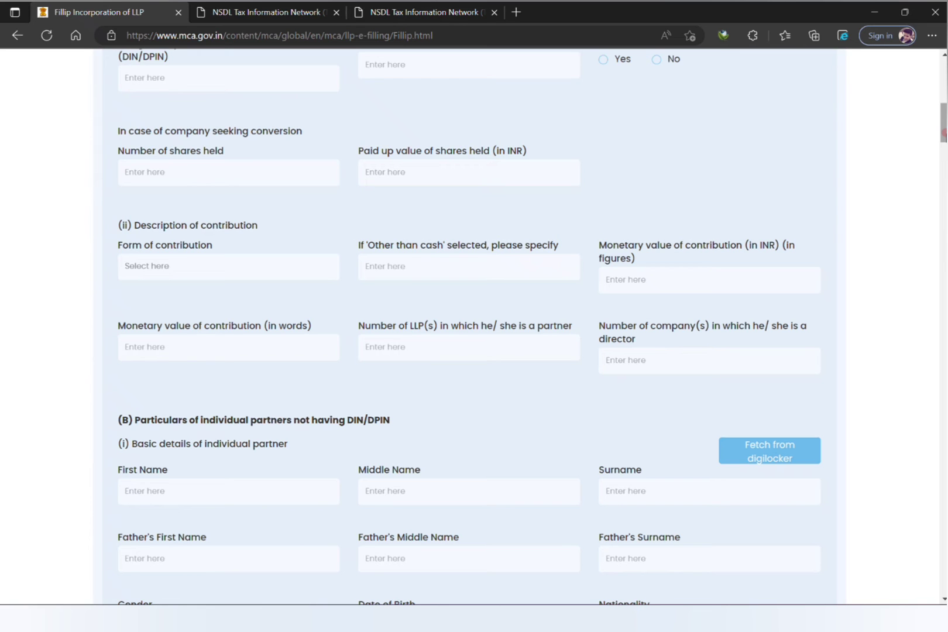
pyautogui.moveTo(945, 135); pyautogui.dragTo(944, 534)
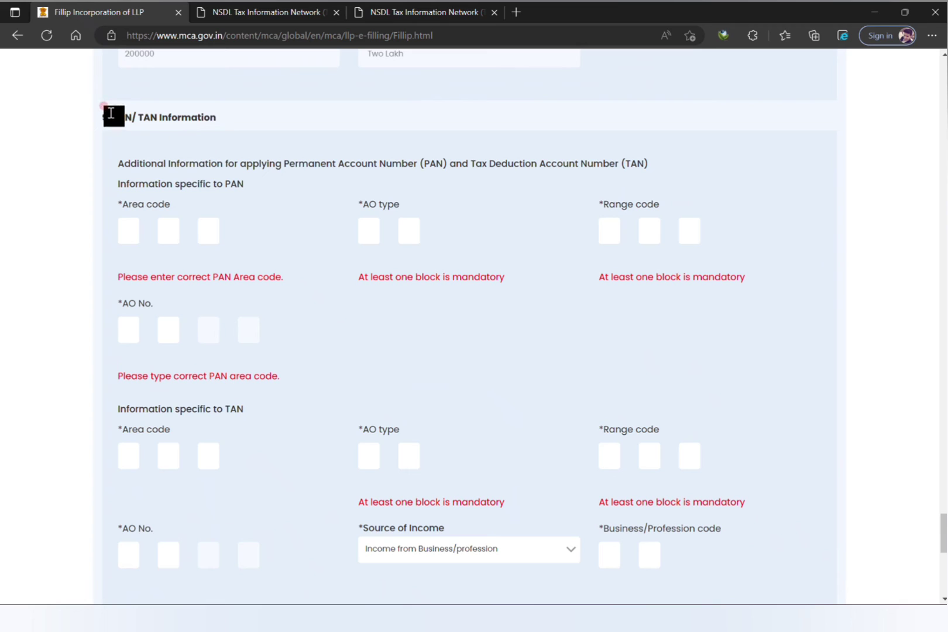
# Highlight the PAN/TAN Information heading, then switch to the NSDL AO Code search page.
pyautogui.moveTo(111, 116); pyautogui.dragTo(228, 120)
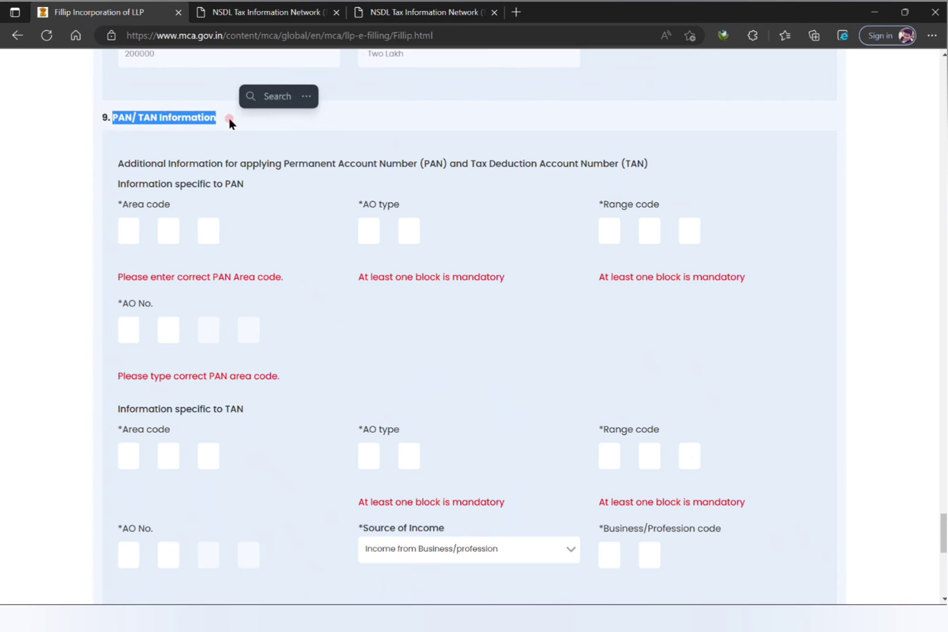
pyautogui.click(248, 175)
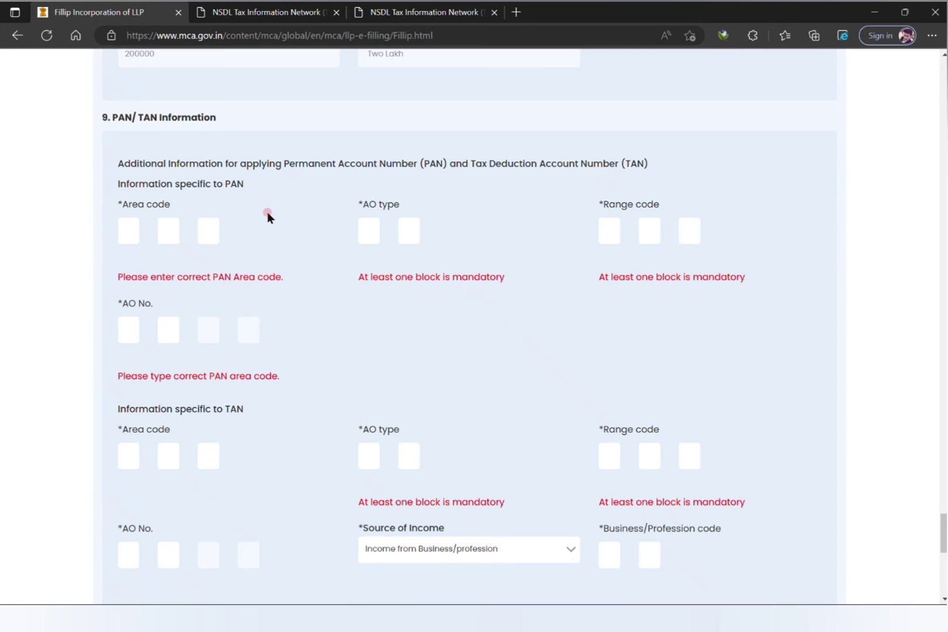
pyautogui.click(284, 7)
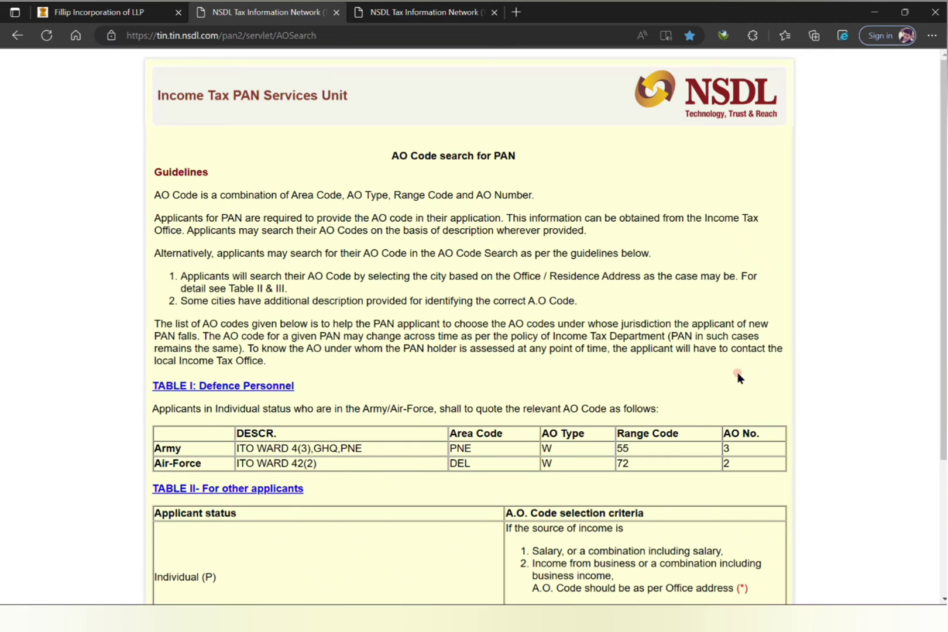
# Under Search on City, choose letter G and then GURGAON to list its AO codes.
pyautogui.scroll(-3, 942, 359)
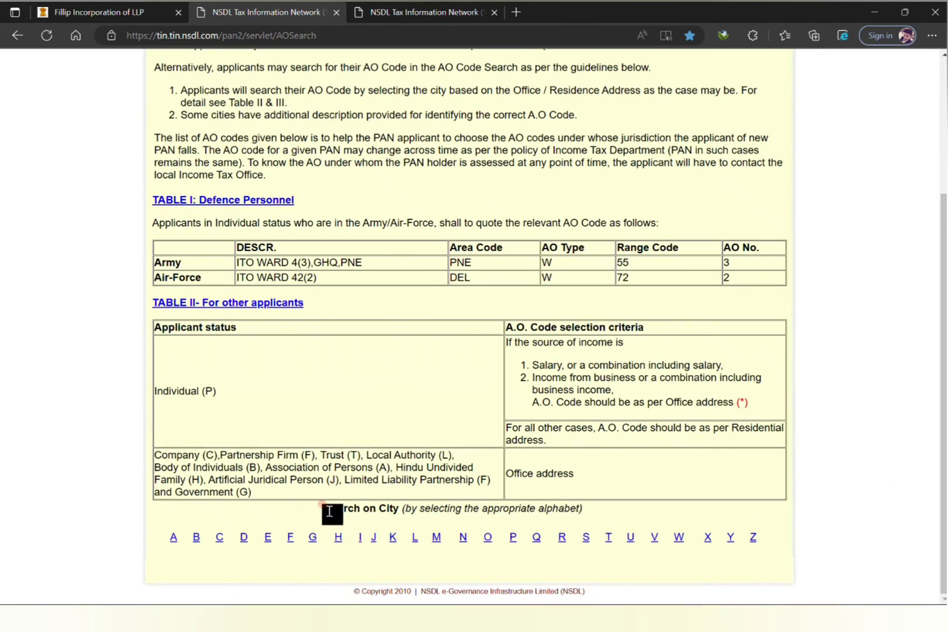
pyautogui.moveTo(332, 508); pyautogui.dragTo(612, 516)
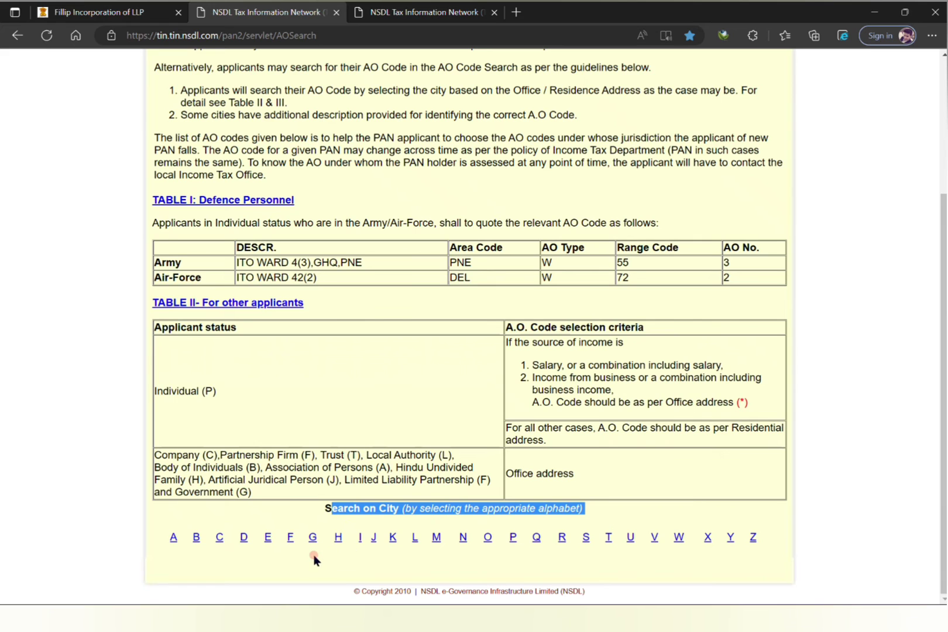
pyautogui.click(313, 538)
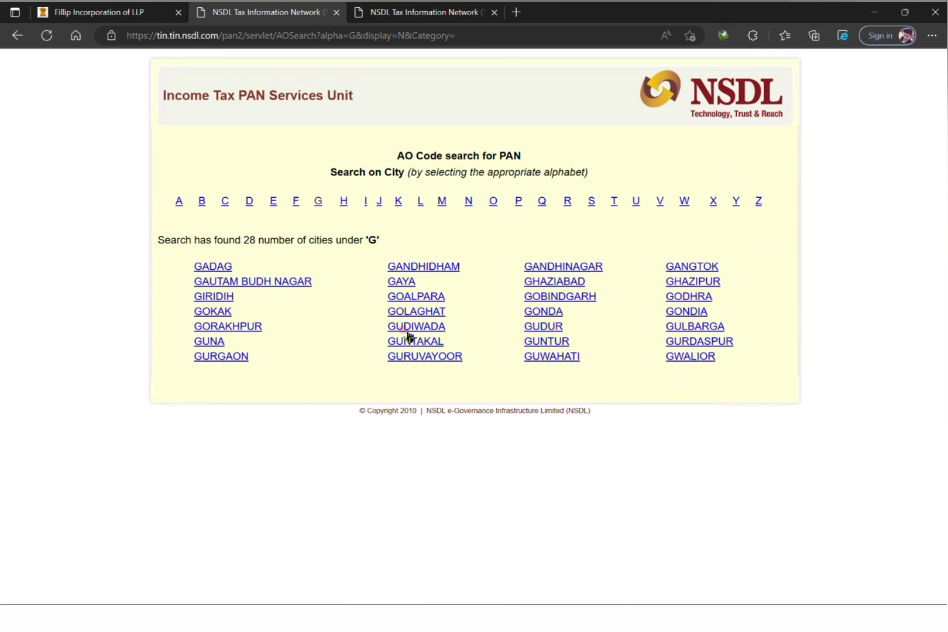
pyautogui.click(233, 358)
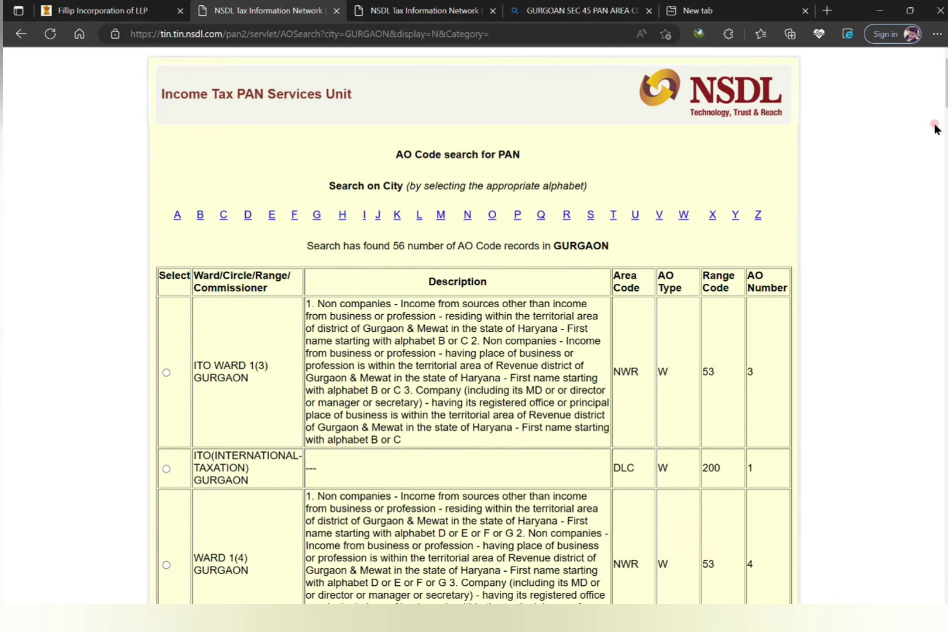
pyautogui.scroll(-5, 935, 129)
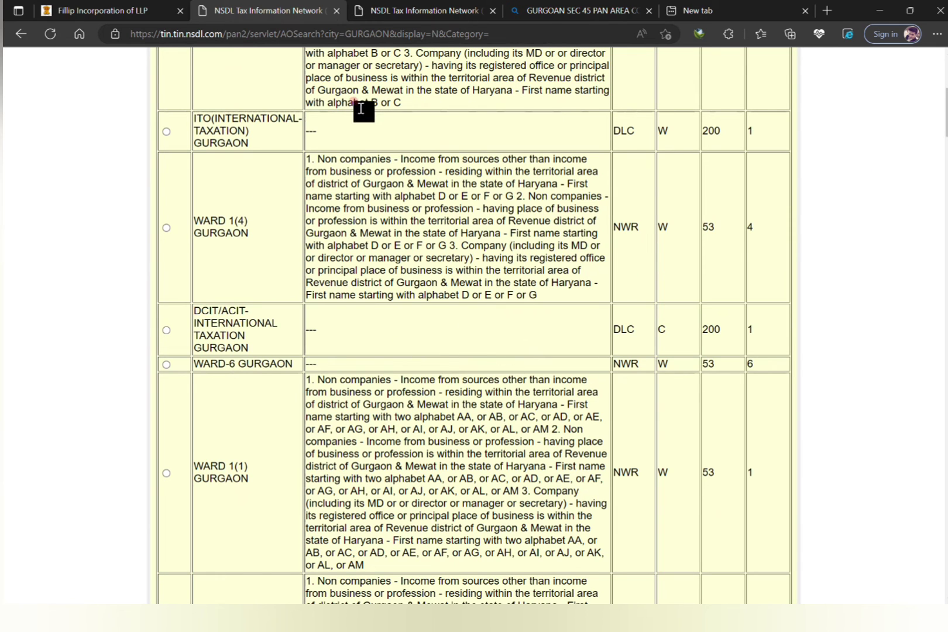
# Cross-check PAN code NWR W 53 1 and TAN code NWR WT 74 6 against the Gurgaon listings.
pyautogui.click(66, 7)
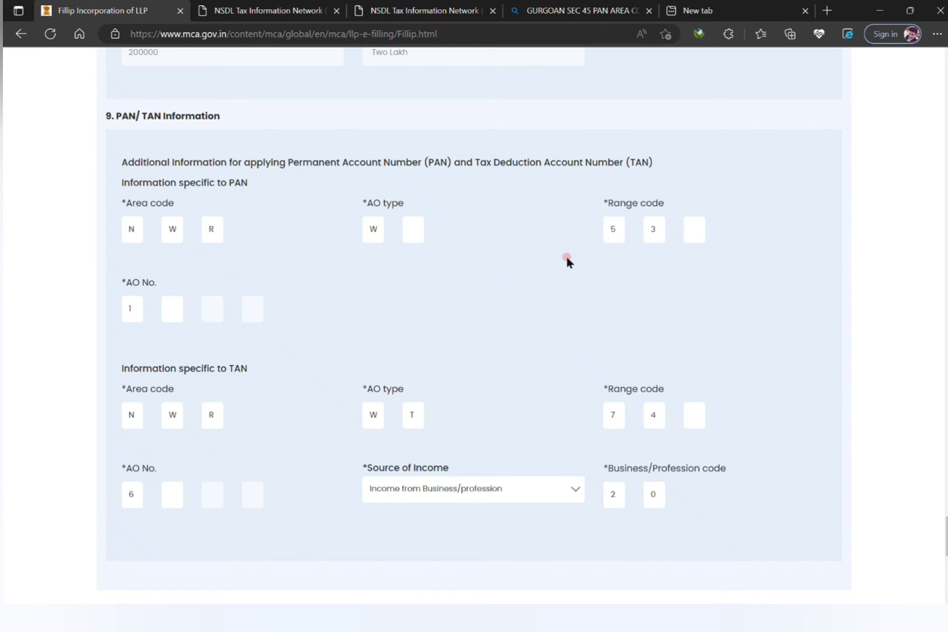
pyautogui.click(245, 4)
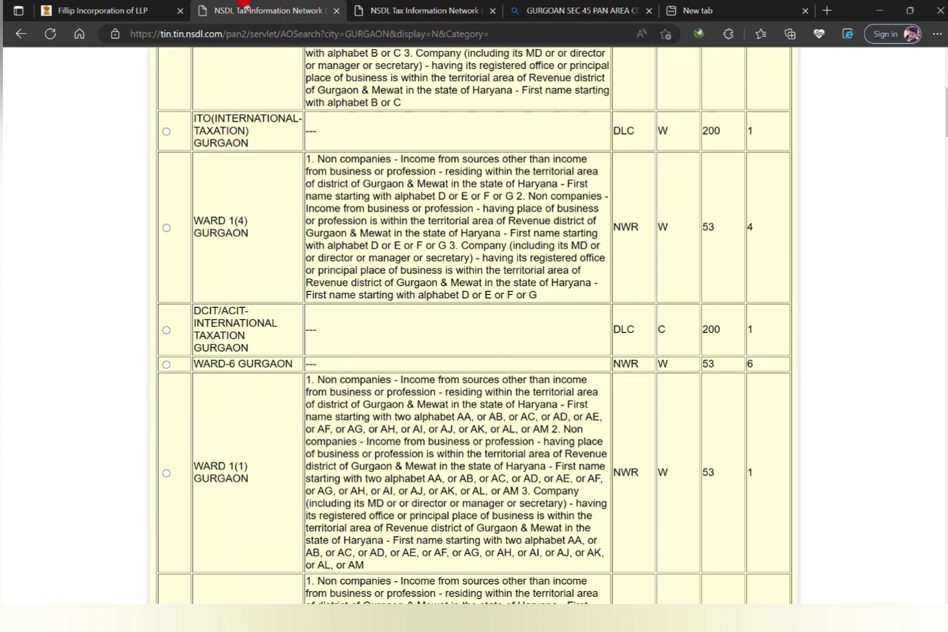
pyautogui.click(140, 5)
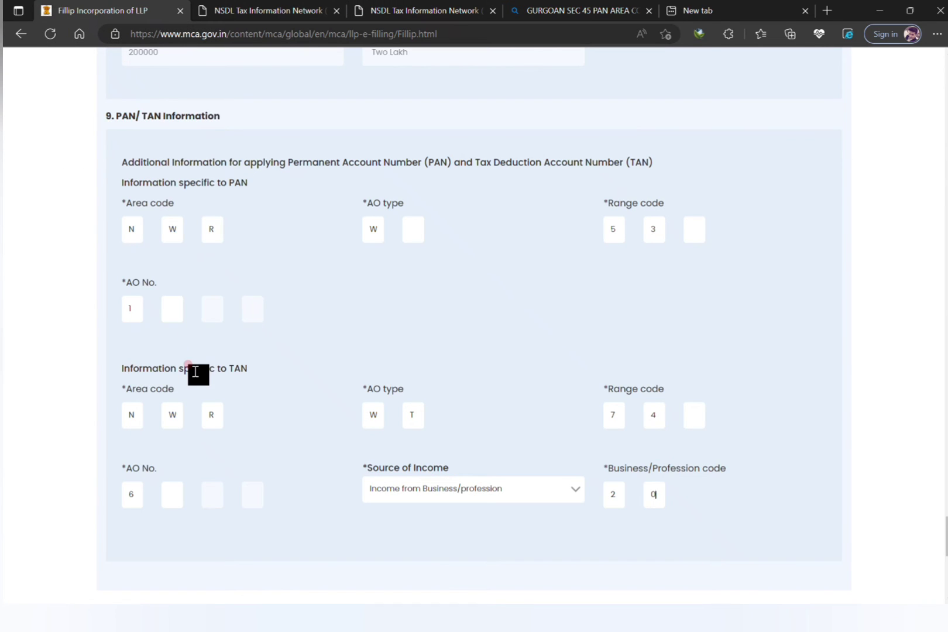
pyautogui.moveTo(196, 368); pyautogui.dragTo(283, 375)
pyautogui.click(375, 6)
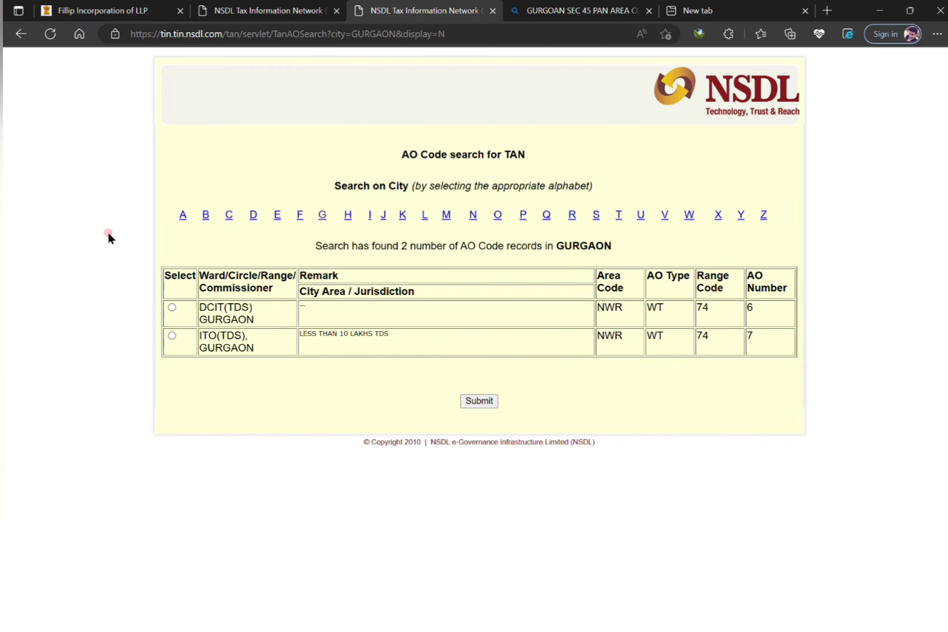
pyautogui.click(134, 13)
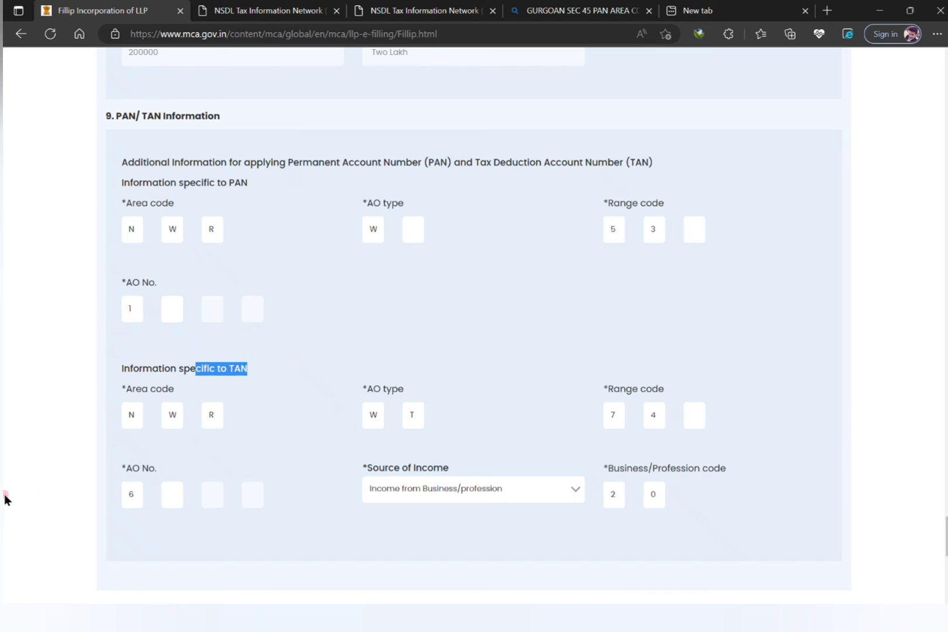
# Check the Business/Profession income code 20, save the PAN/TAN details, and dismiss the confirmation.
pyautogui.click(389, 275)
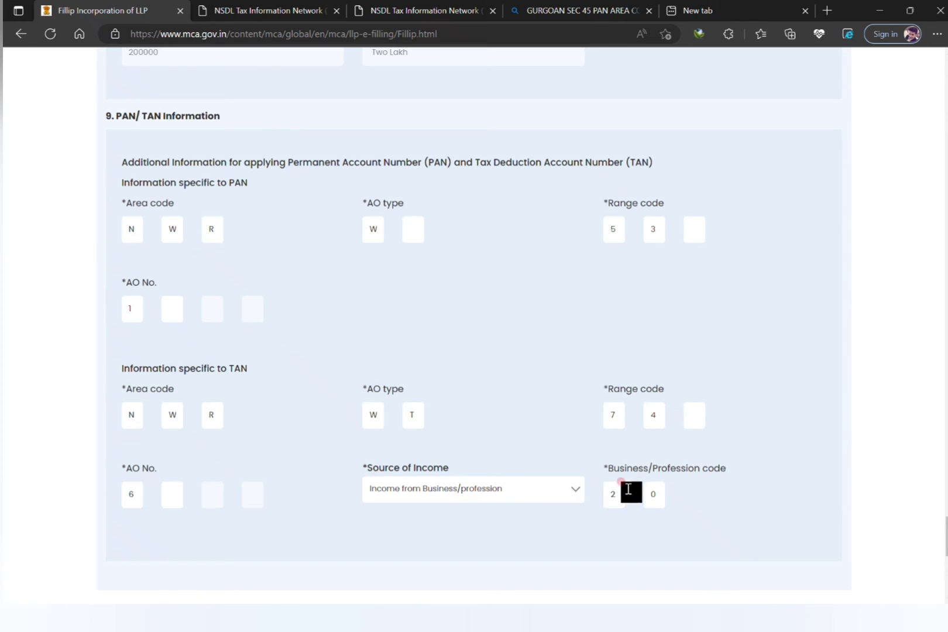
pyautogui.moveTo(614, 468); pyautogui.dragTo(755, 475)
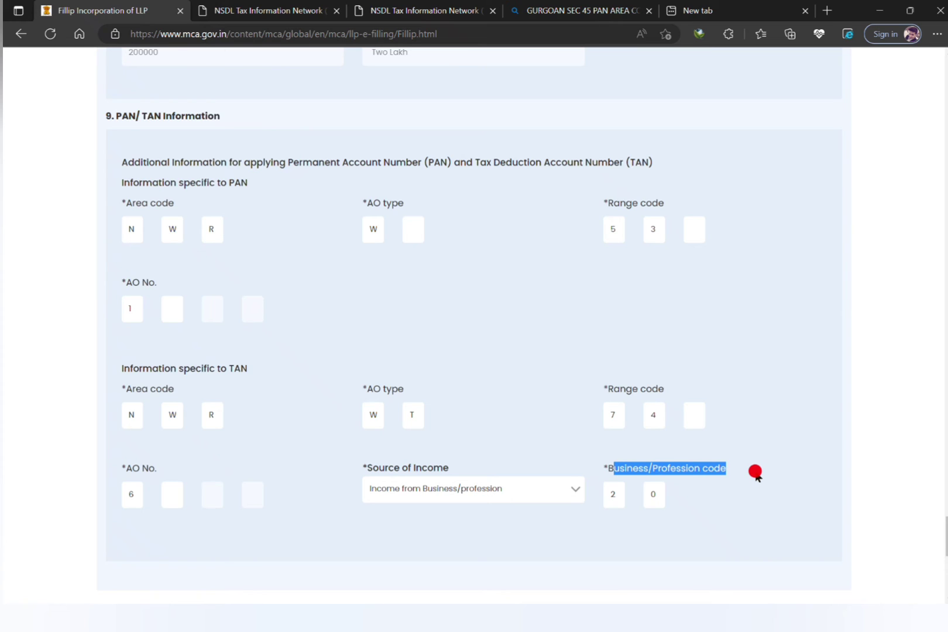
pyautogui.click(755, 475)
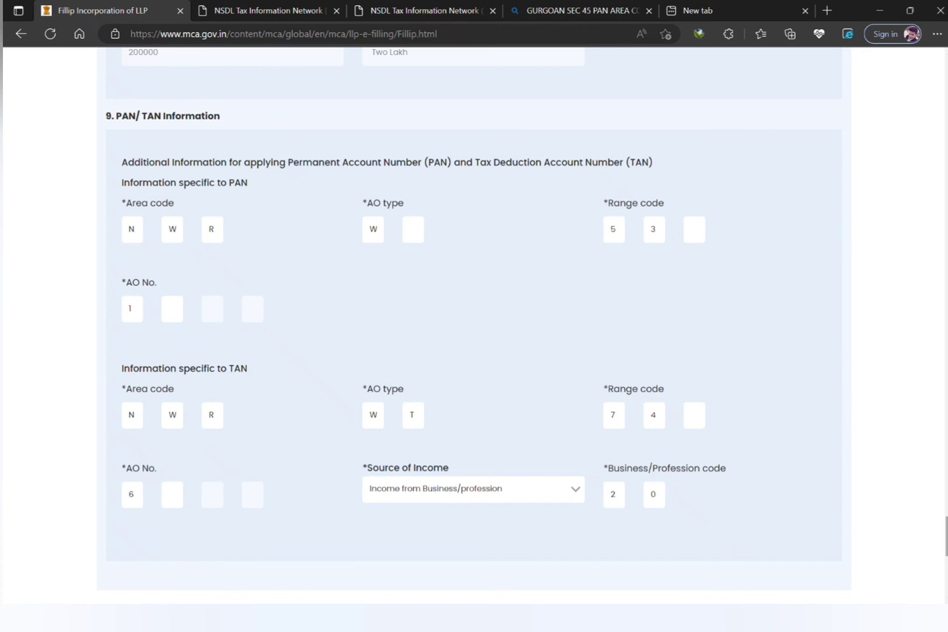
pyautogui.scroll(-4, 474, 316)
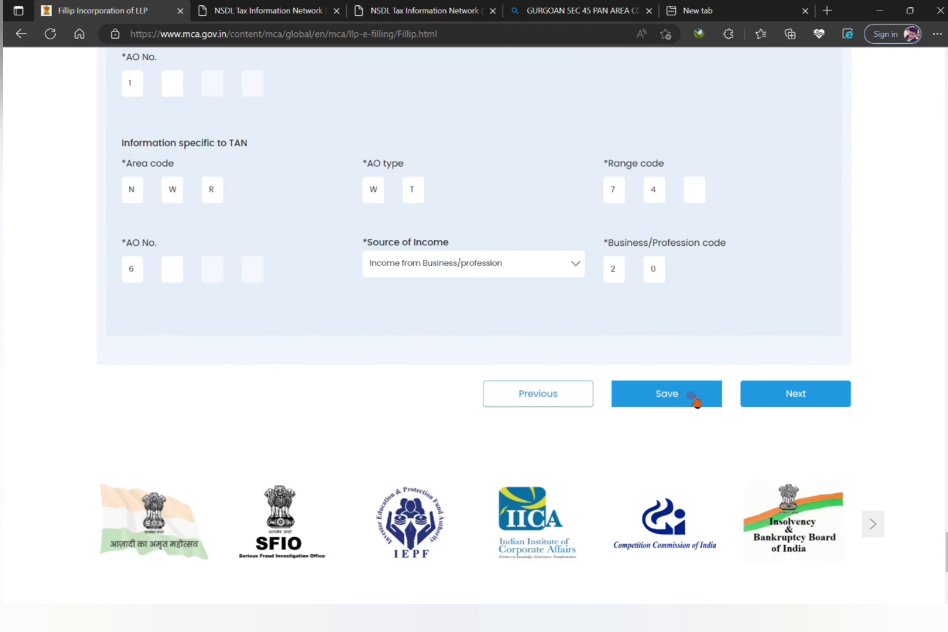
pyautogui.click(686, 394)
pyautogui.click(686, 395)
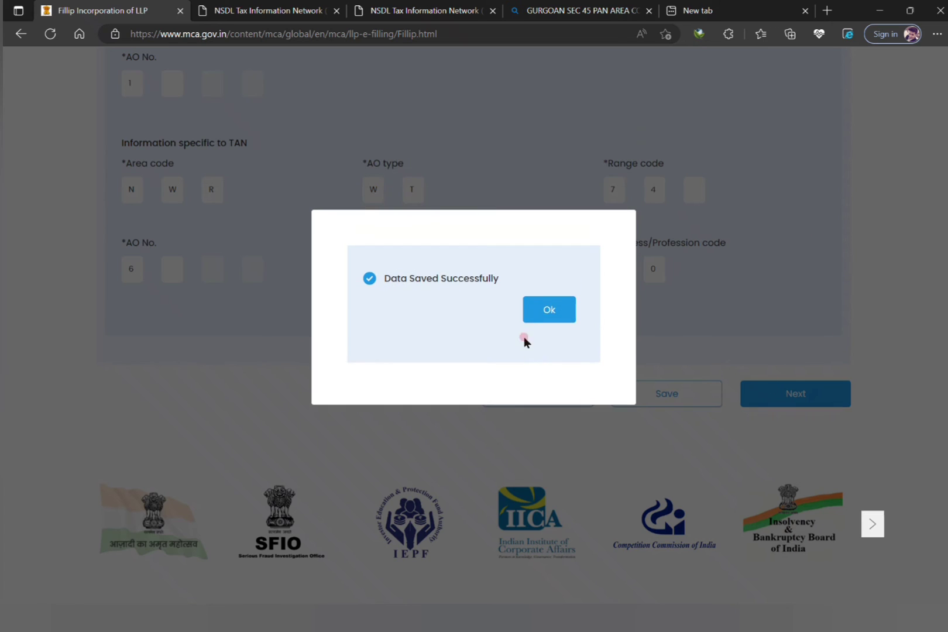
pyautogui.click(539, 314)
# Advance to Attachments and Declaration and open then cancel the Valuation Certificate file picker.
pyautogui.click(773, 393)
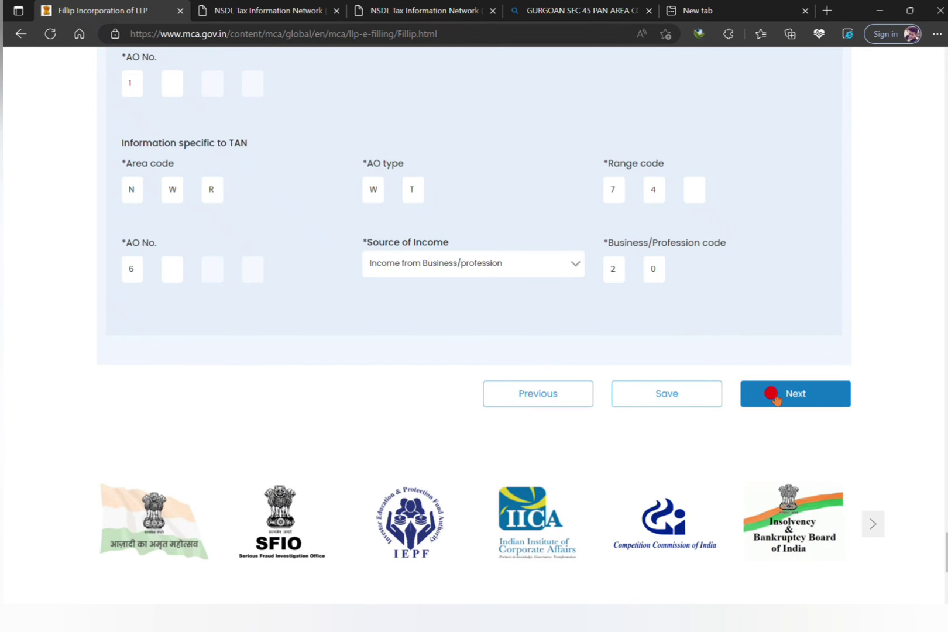
pyautogui.scroll(-5, 550, 269)
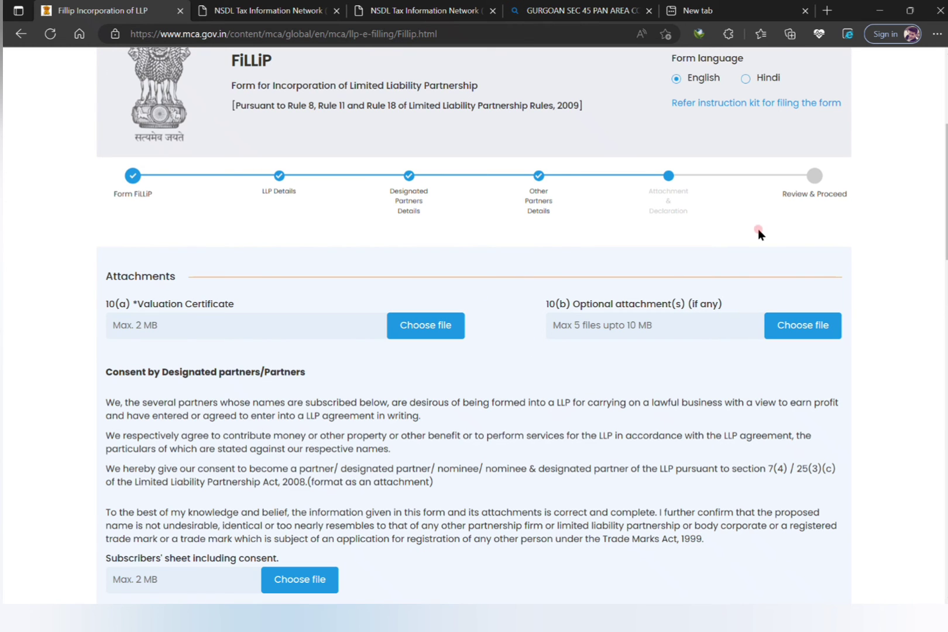
pyautogui.scroll(-1, 857, 205)
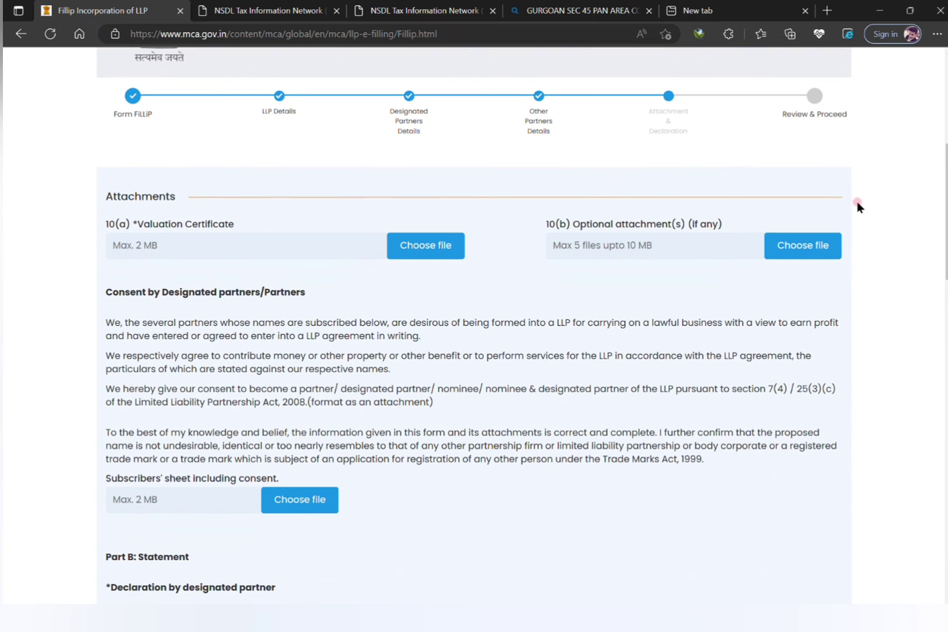
pyautogui.moveTo(133, 223); pyautogui.dragTo(277, 228)
pyautogui.click(266, 283)
pyautogui.click(410, 247)
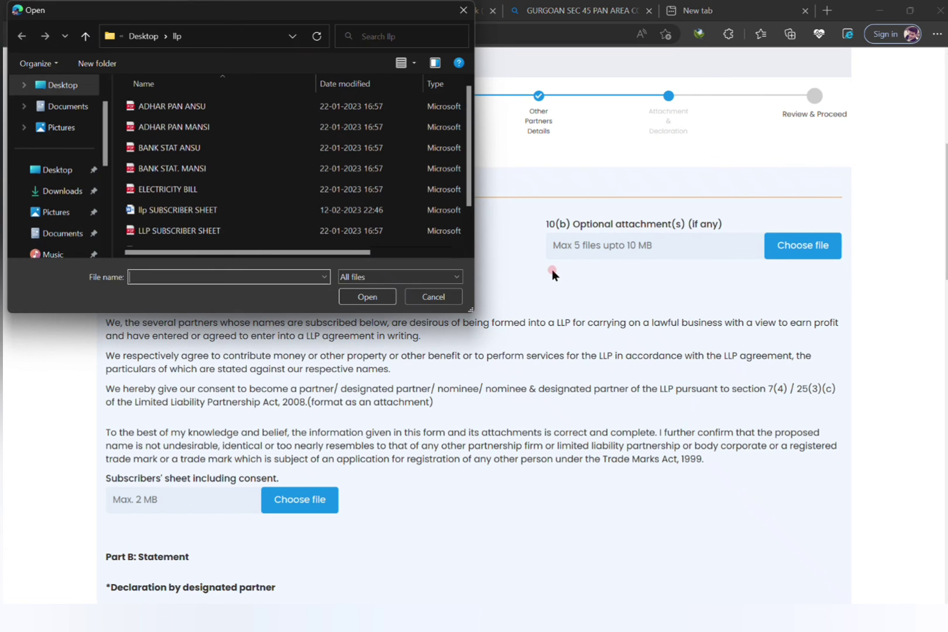
pyautogui.click(464, 10)
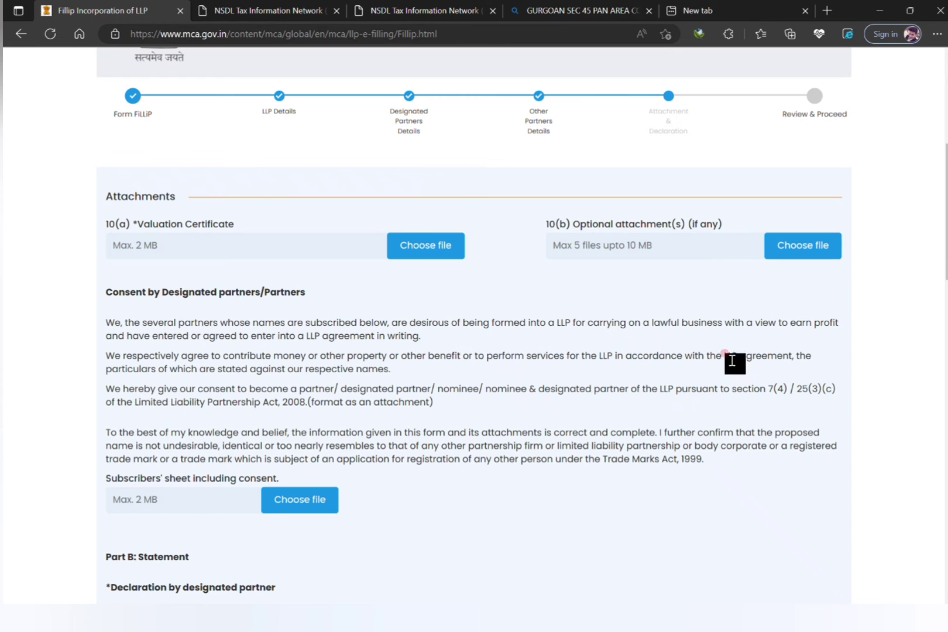
# Review the subscribers' sheet requirement and switch to the llp SUBSCRIBER SHEET Word document.
pyautogui.scroll(-2, 475, 326)
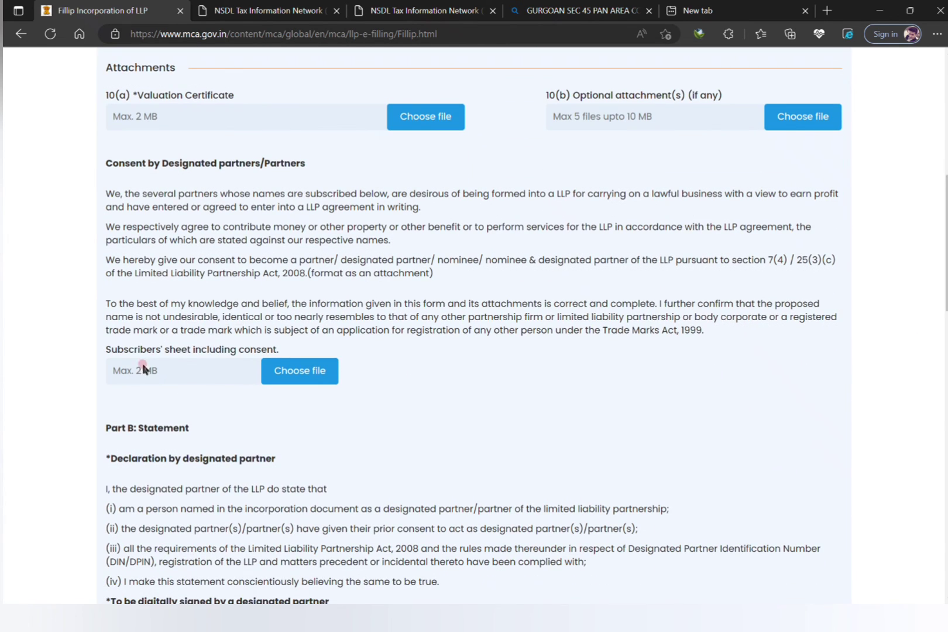
pyautogui.moveTo(117, 354); pyautogui.dragTo(261, 364)
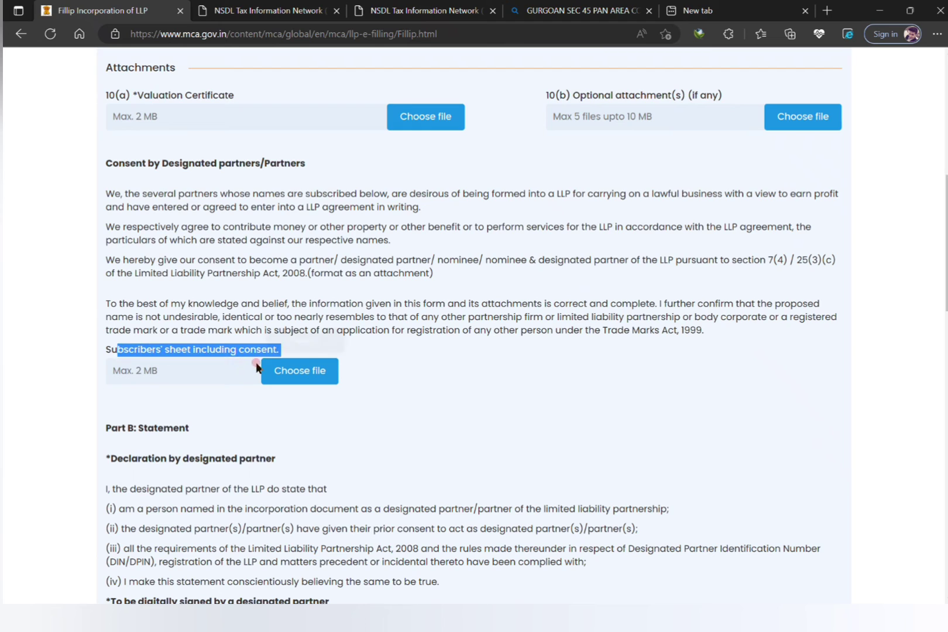
pyautogui.click(292, 428)
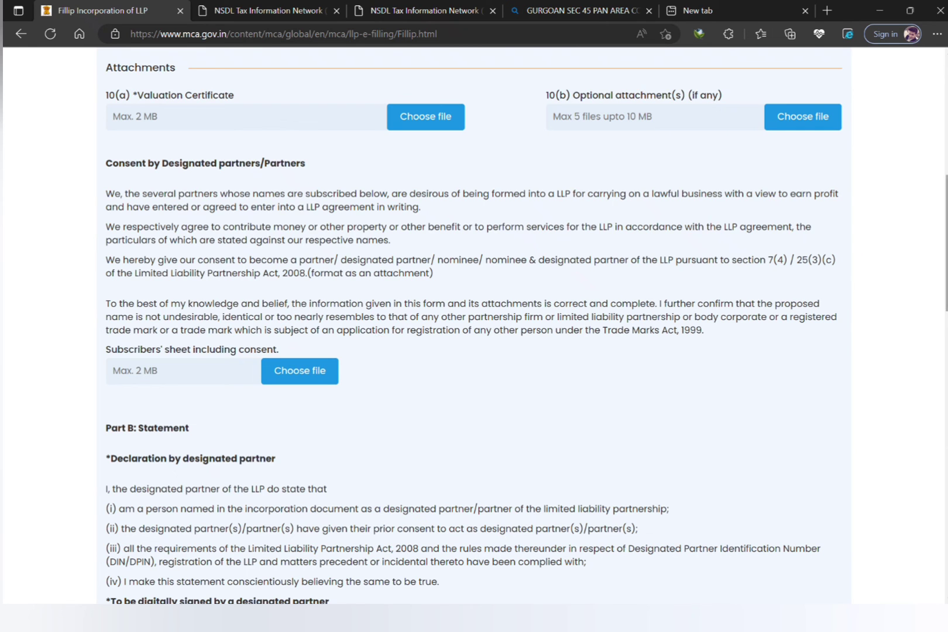
pyautogui.scroll(-8, 474, 340)
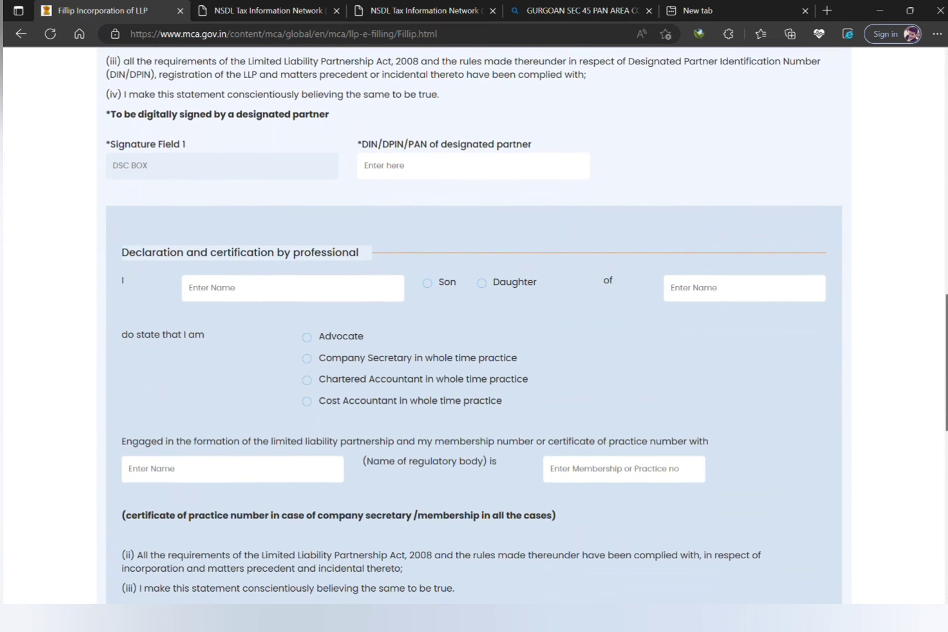
pyautogui.scroll(-5, 474, 322)
pyautogui.scroll(10, 475, 322)
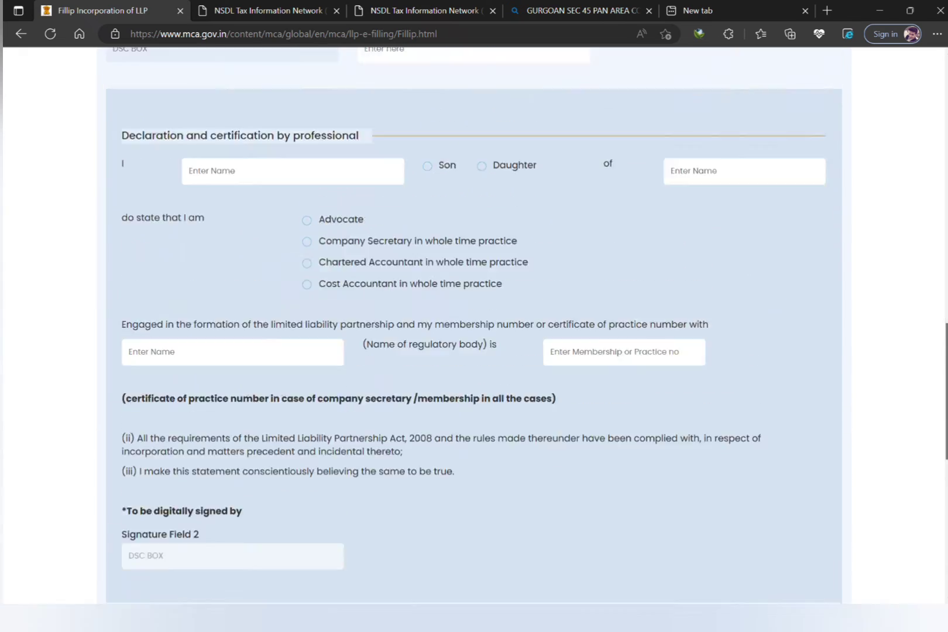
pyautogui.scroll(5, 474, 322)
pyautogui.click(732, 619)
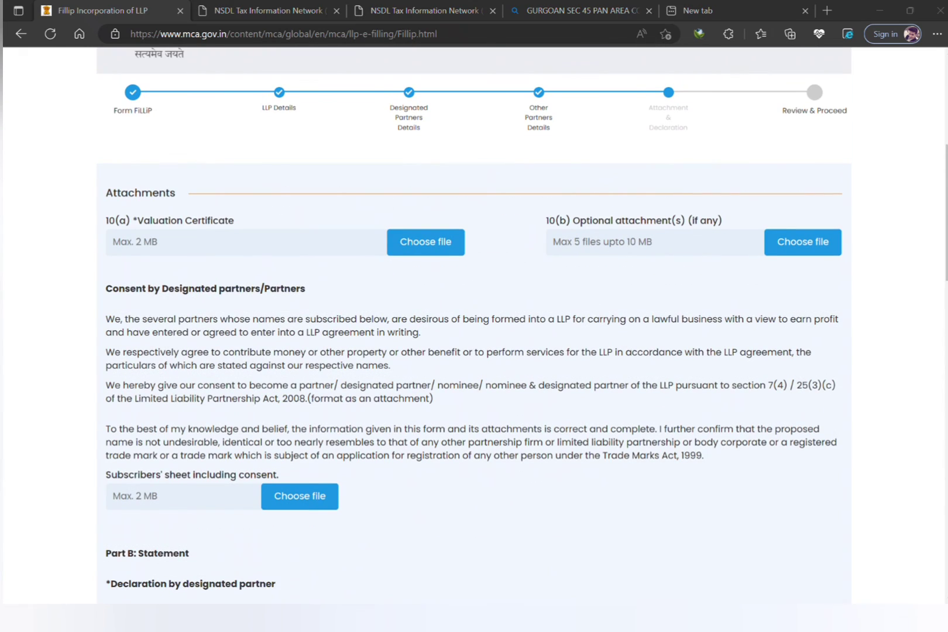
pyautogui.click(668, 562)
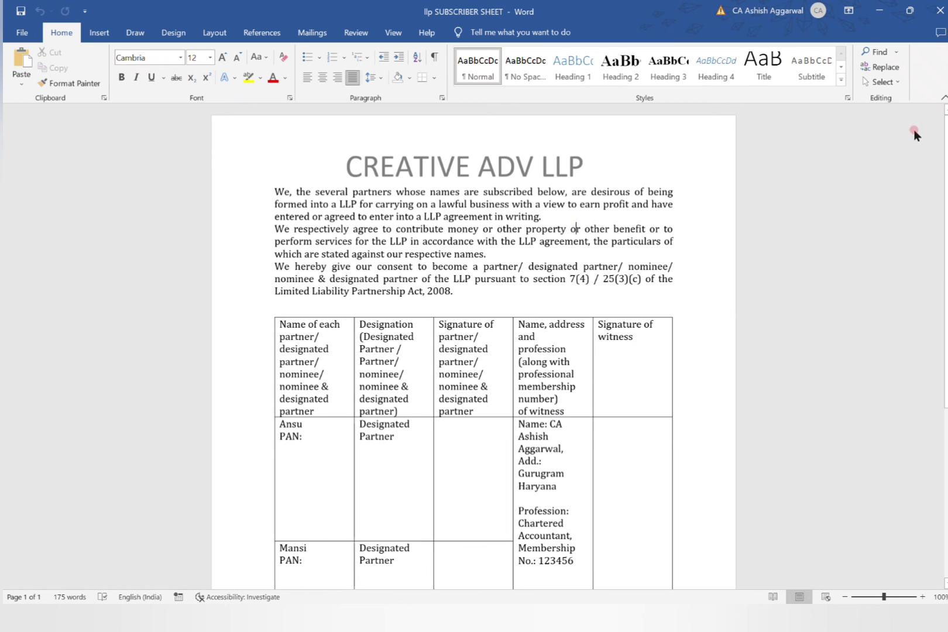
# Select both partners' name and PAN cells in the subscriber table.
pyautogui.scroll(-5, 475, 345)
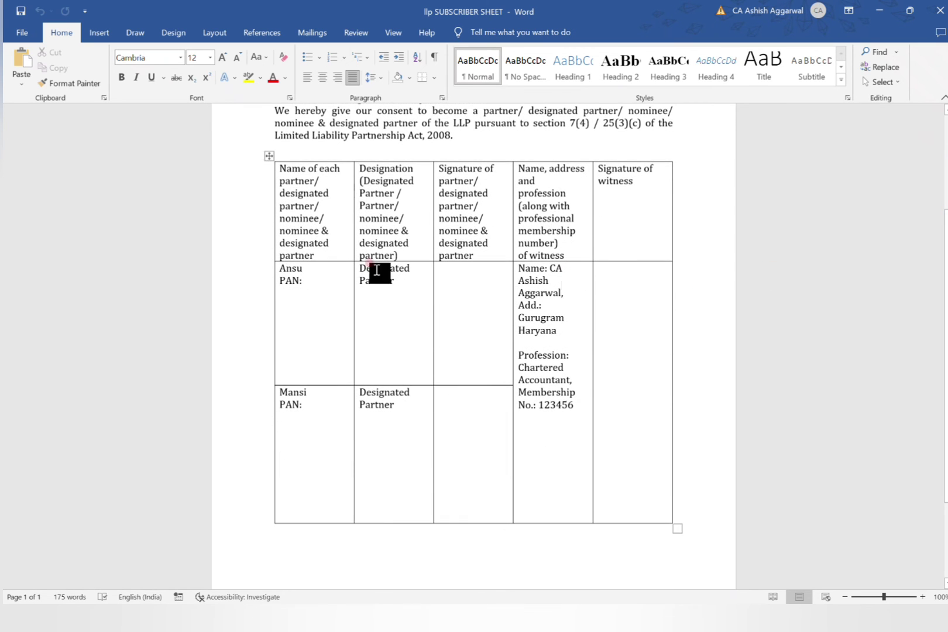
pyautogui.scroll(5, 234, 205)
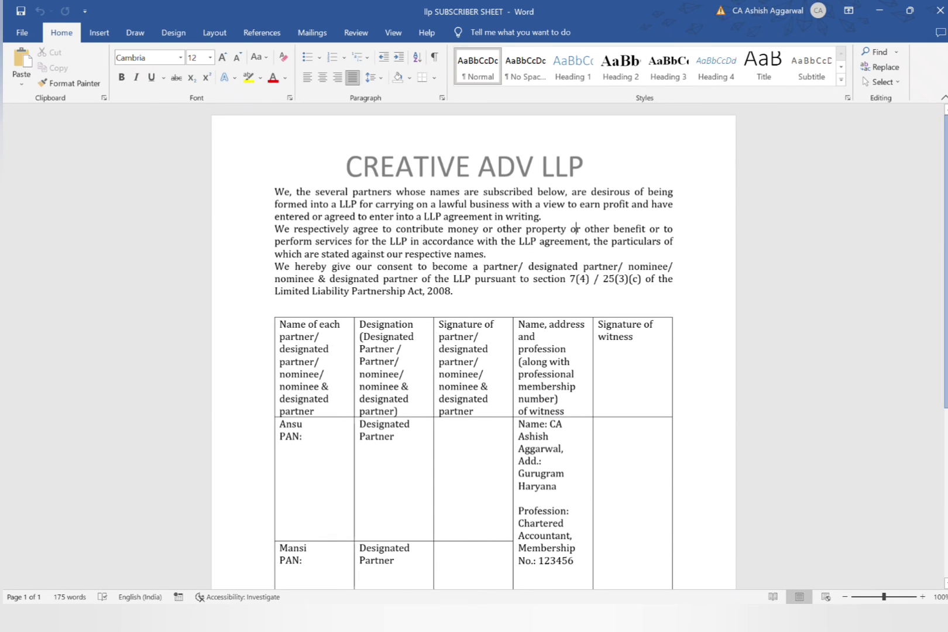
pyautogui.scroll(-3, 937, 234)
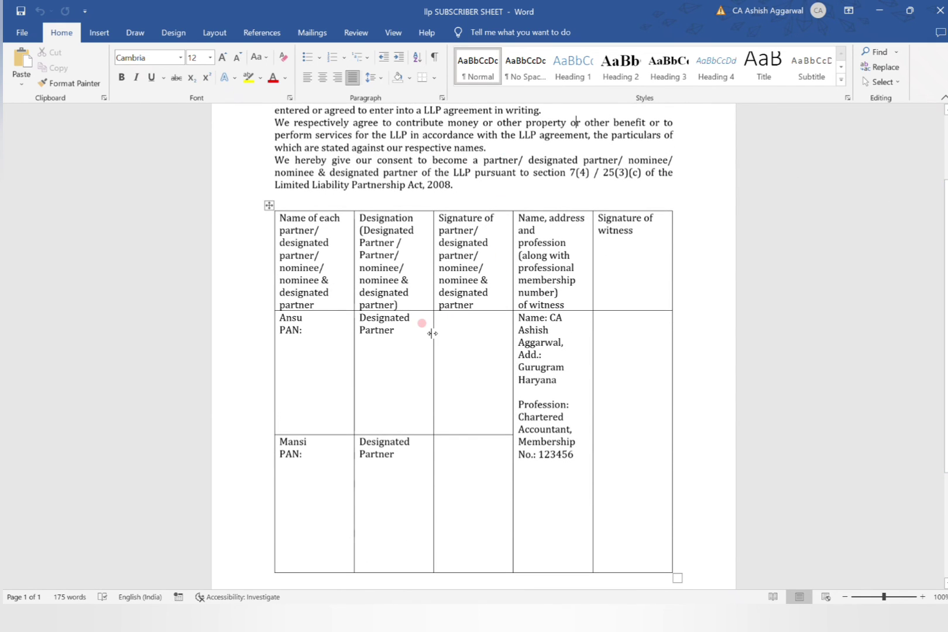
pyautogui.click(290, 339)
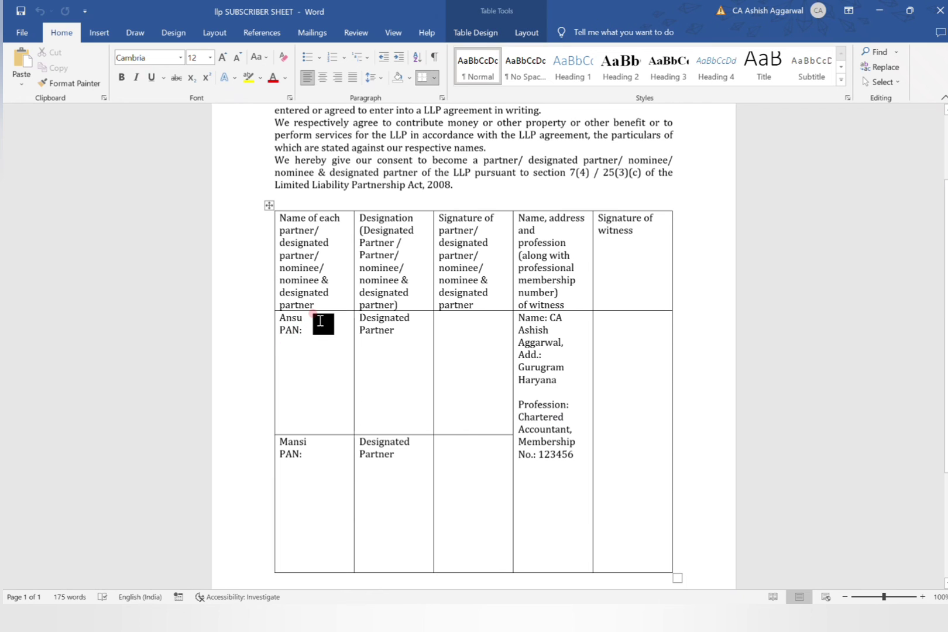
pyautogui.moveTo(321, 322); pyautogui.dragTo(307, 445)
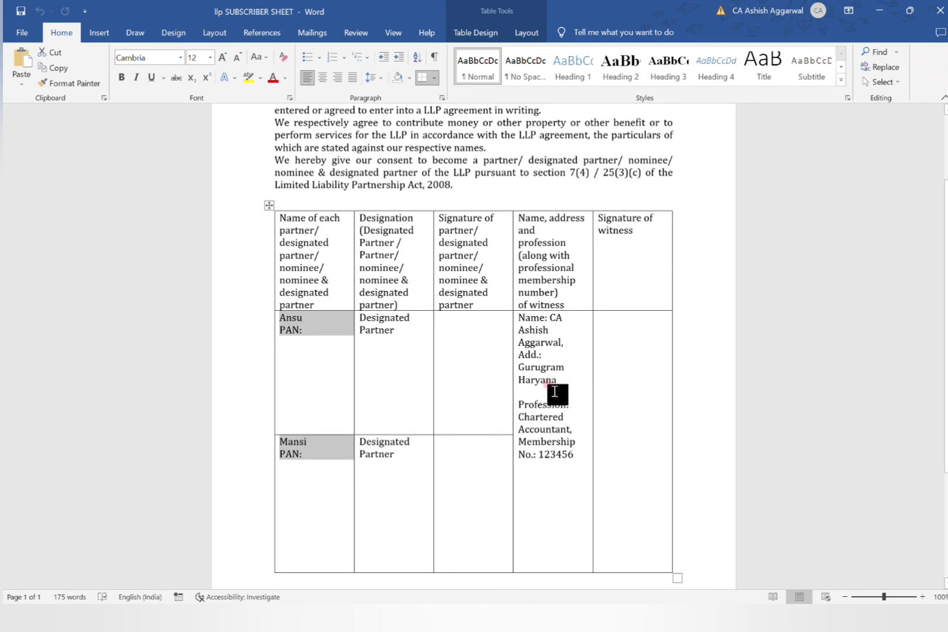
pyautogui.moveTo(946, 219); pyautogui.dragTo(947, 358)
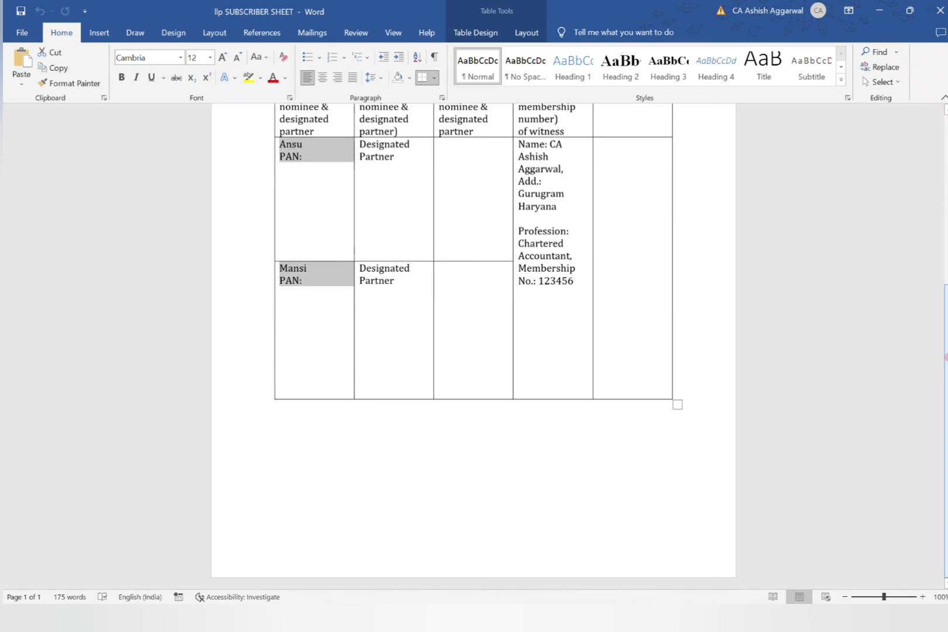
# Add PLACE and DATE lines below the table, then minimise Word.
pyautogui.click(302, 423)
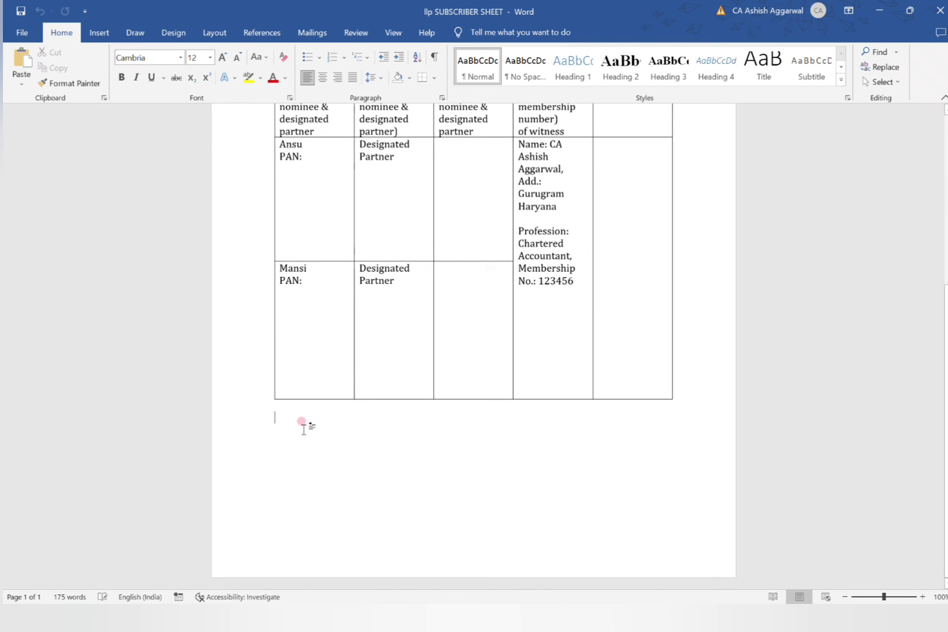
pyautogui.press('Return')
pyautogui.write('pLA')
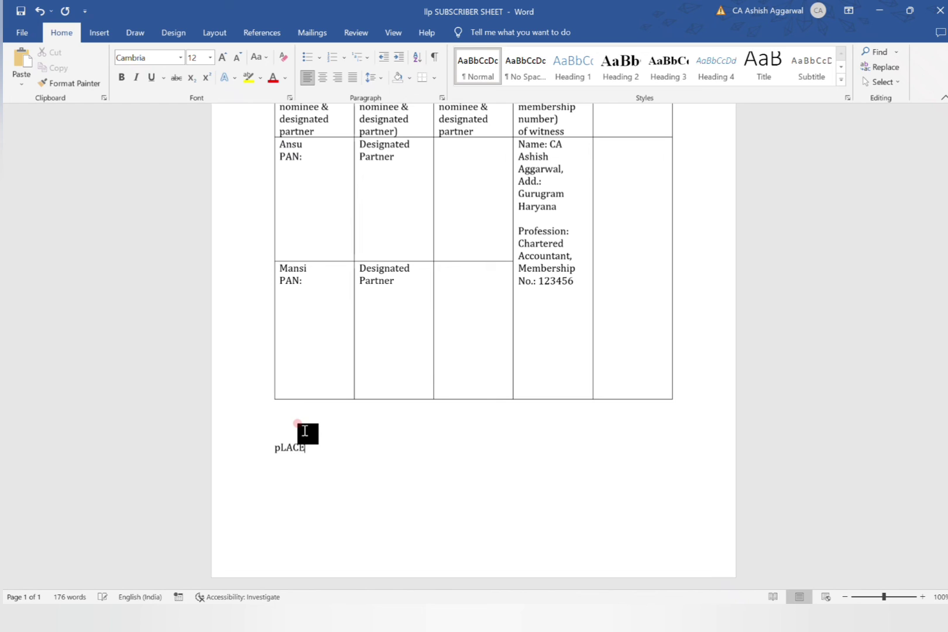
pyautogui.write('CE')
pyautogui.press('BackSpace')
pyautogui.press('BackSpace')
pyautogui.press('BackSpace')
pyautogui.press('BackSpace')
pyautogui.press('BackSpace')
pyautogui.write('DATE')
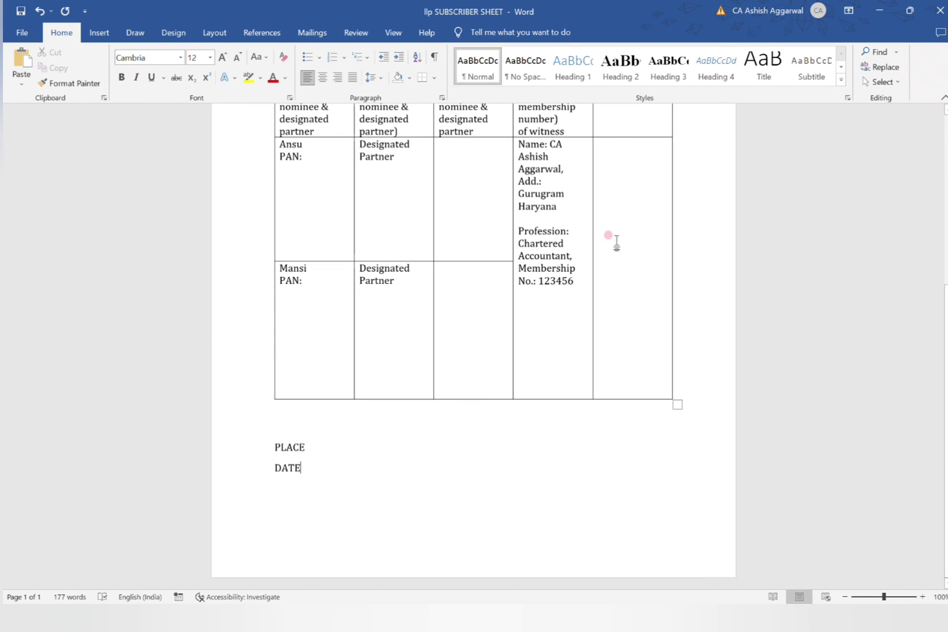
pyautogui.hotkey('ctrl', 'Home')
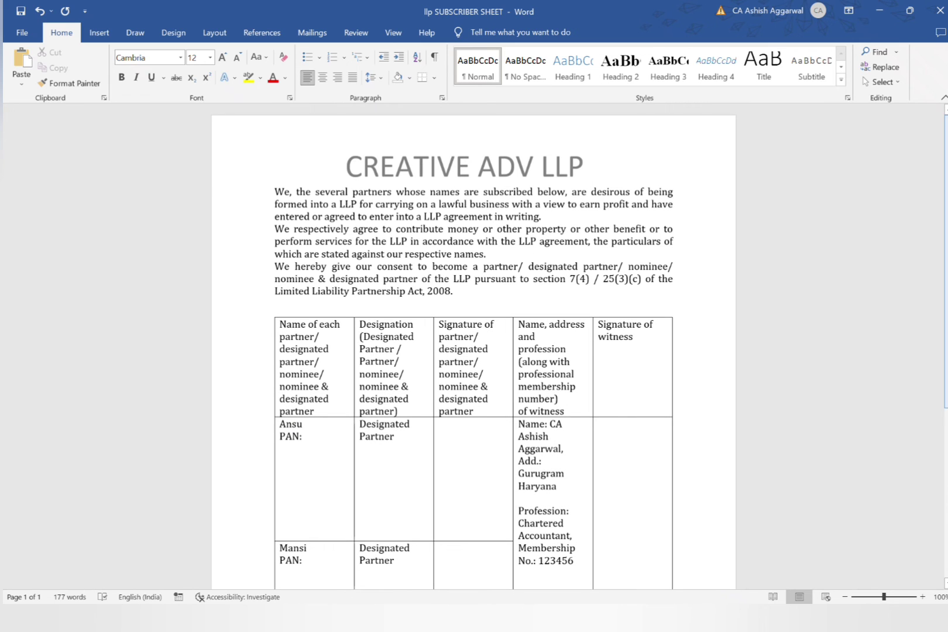
pyautogui.click(880, 10)
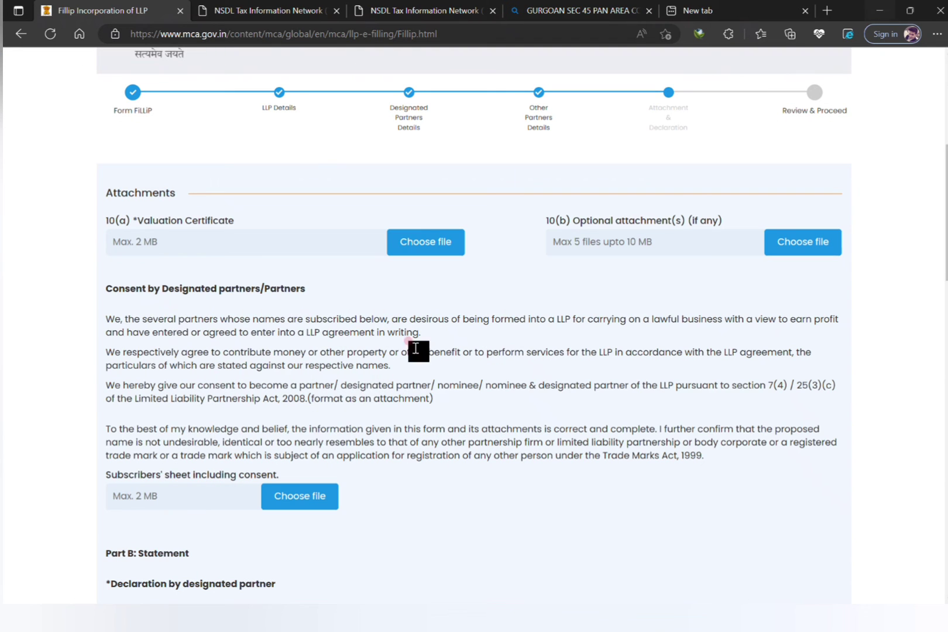
# Attach LLP SUBSCRIBER SHEET as the subscribers' sheet including consent.
pyautogui.click(304, 494)
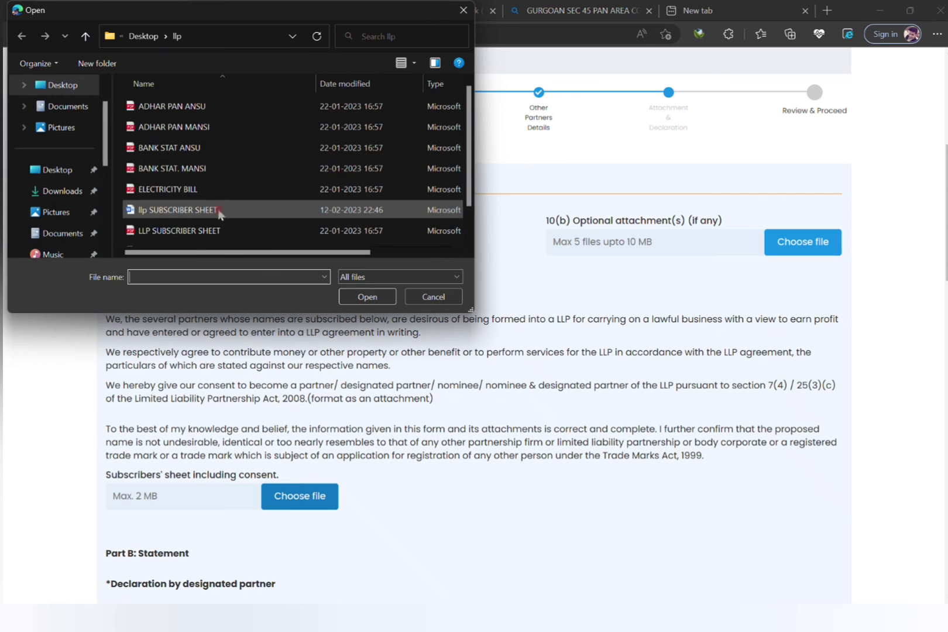
pyautogui.doubleClick(218, 231)
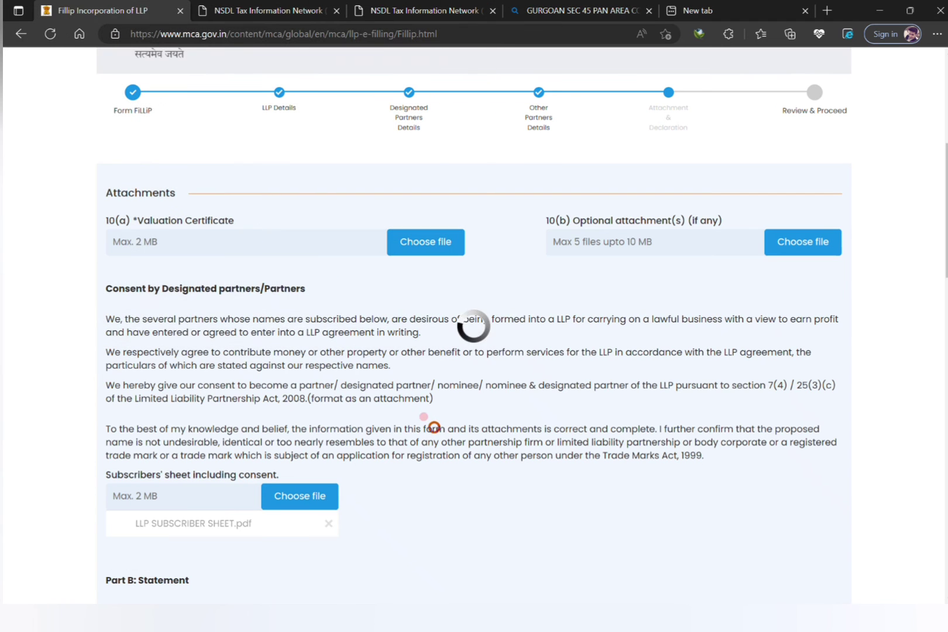
pyautogui.scroll(-8, 474, 326)
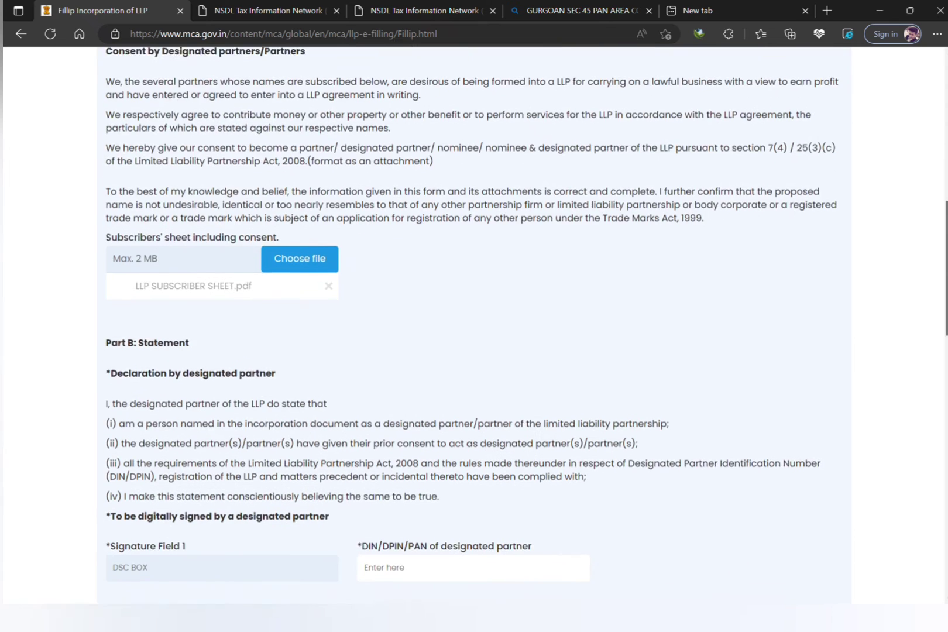
pyautogui.scroll(-2, 475, 326)
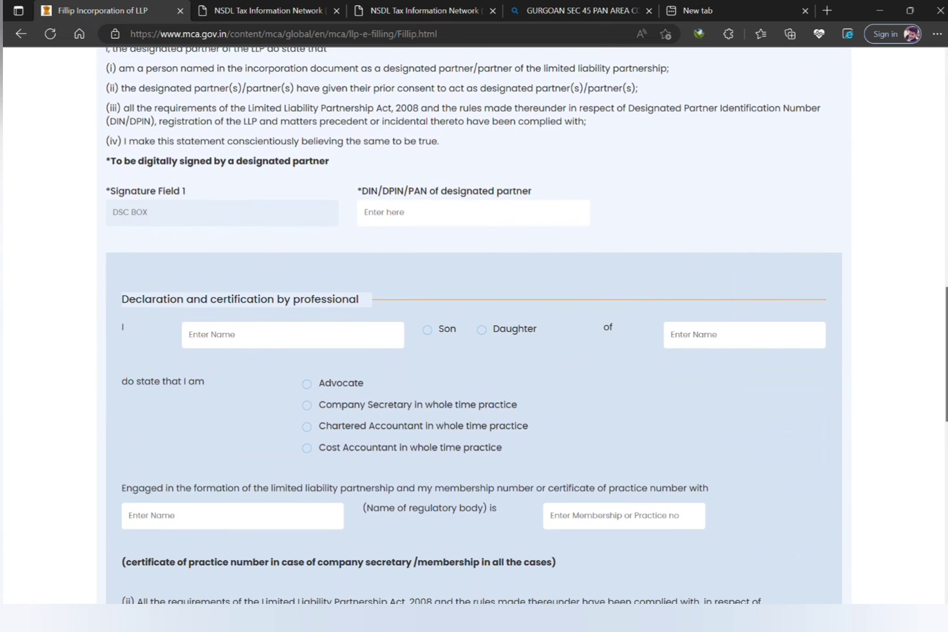
# Focus the designated partner's DIN/DPIN/PAN field and scroll through the remaining declarations.
pyautogui.click(386, 212)
pyautogui.click(415, 211)
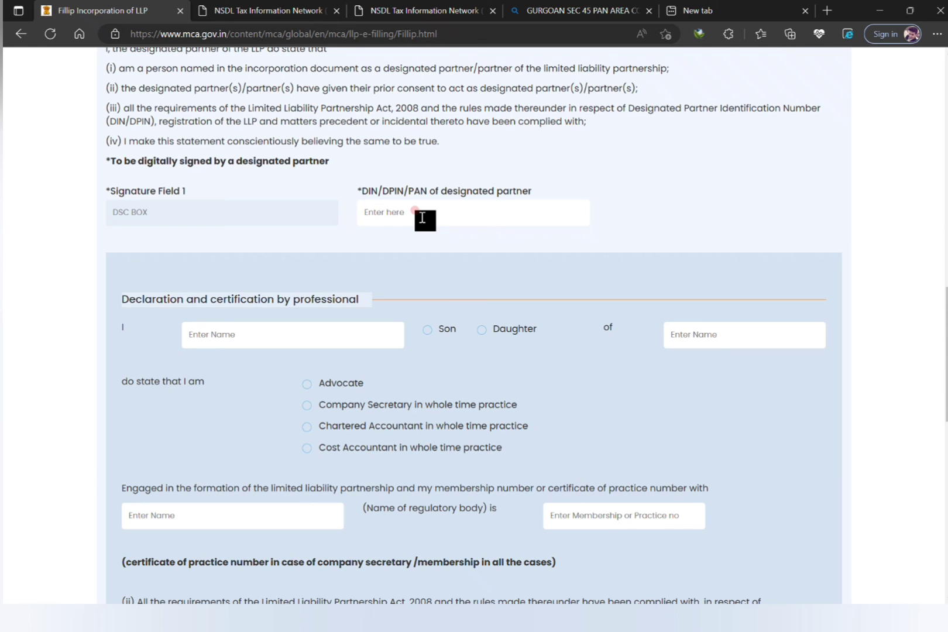
pyautogui.scroll(-1, 945, 351)
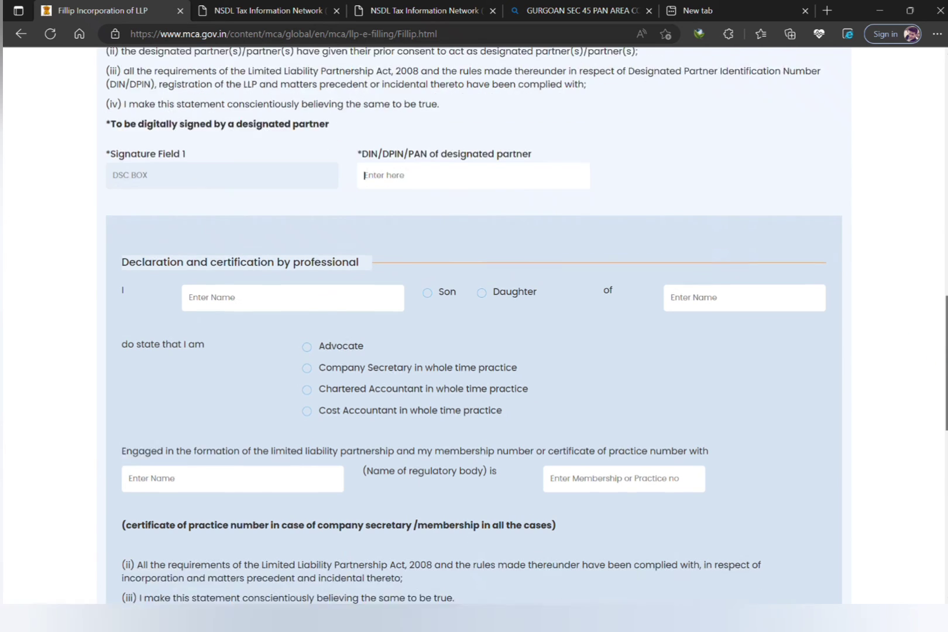
pyautogui.scroll(-3, 773, 328)
pyautogui.click(837, 376)
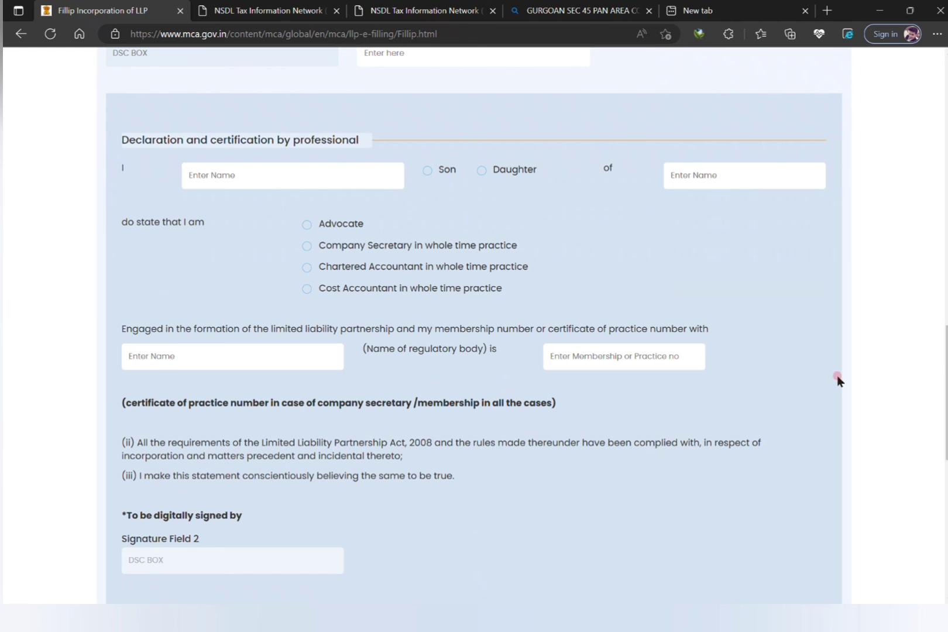
pyautogui.scroll(-6, 837, 381)
pyautogui.click(661, 311)
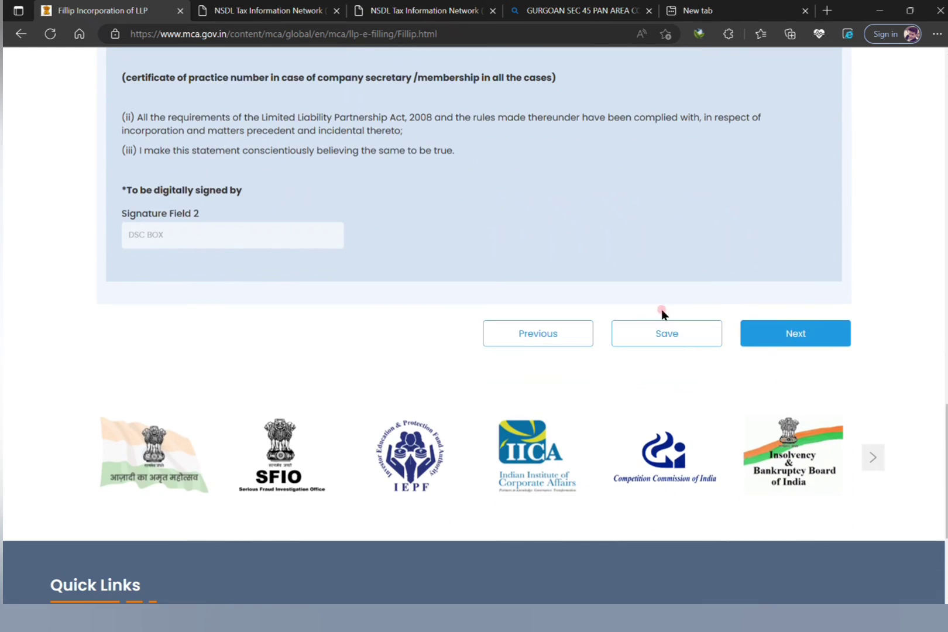
# Submit the completed FiLLiP form from its bottom and proceed to Form 9.
pyautogui.click(772, 593)
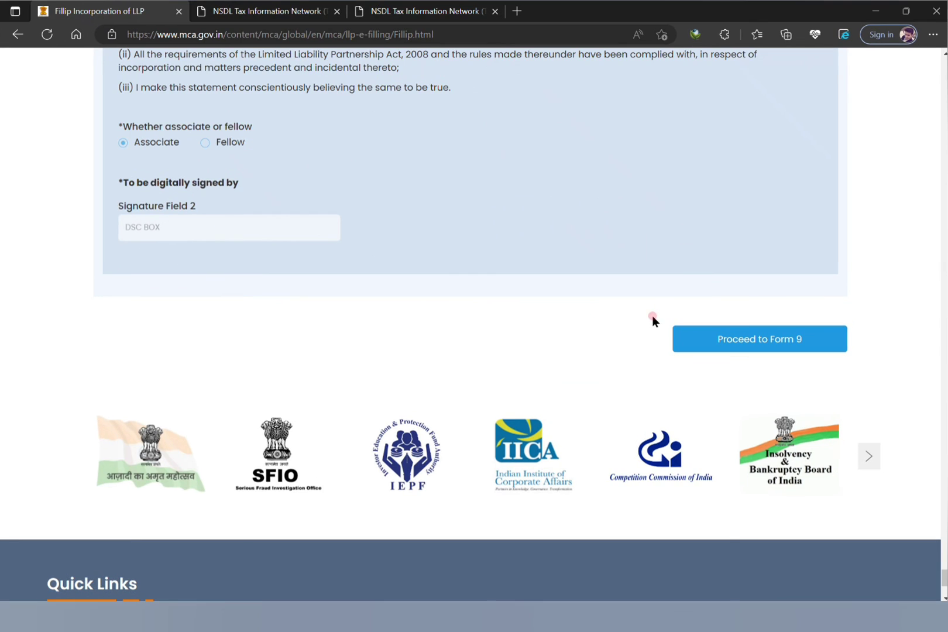
pyautogui.click(632, 328)
pyautogui.moveTo(944, 577)
pyautogui.mouseDown()
pyautogui.moveTo(944, 52)
pyautogui.moveTo(944, 585)
pyautogui.mouseUp()
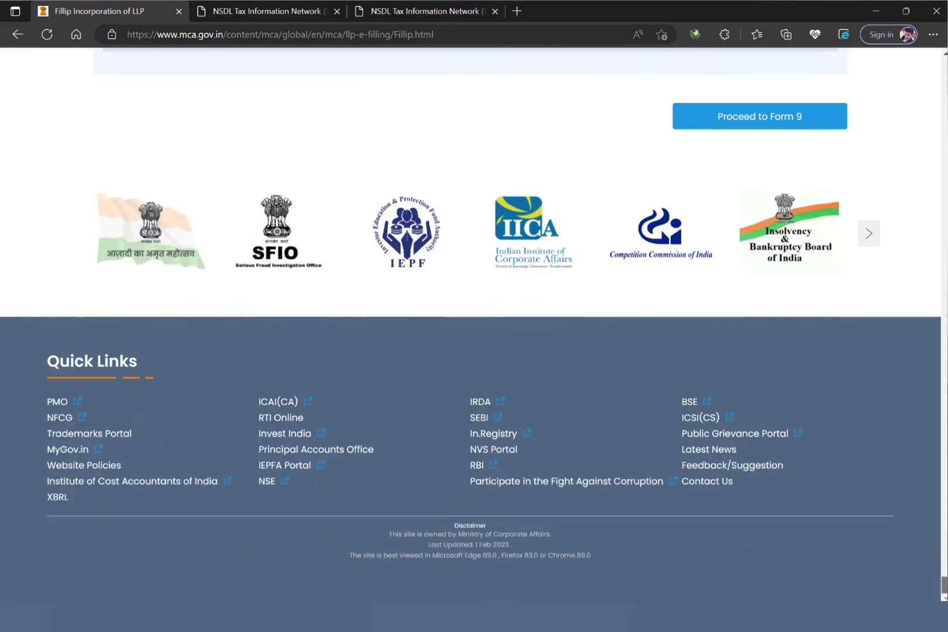
pyautogui.click(799, 125)
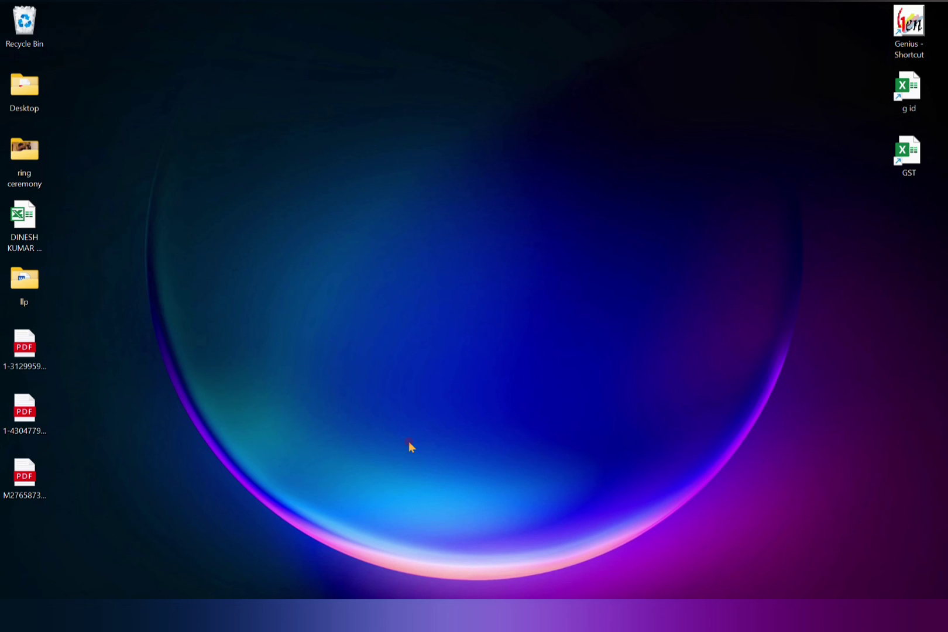
pyautogui.doubleClick(36, 343)
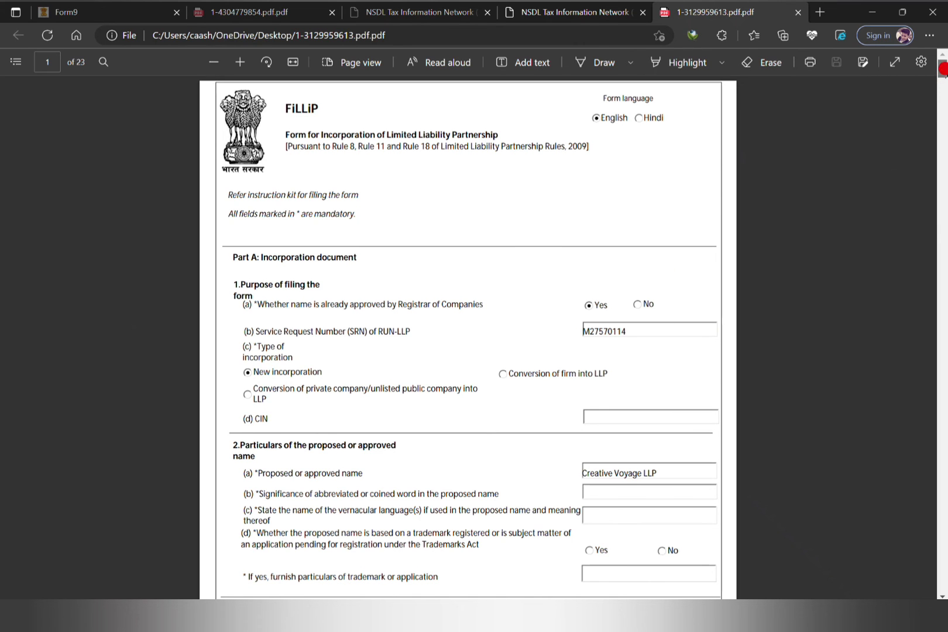
pyautogui.moveTo(945, 67)
pyautogui.mouseDown()
pyautogui.moveTo(946, 111)
pyautogui.moveTo(944, 58)
pyautogui.mouseUp()
pyautogui.click(798, 12)
pyautogui.click(872, 12)
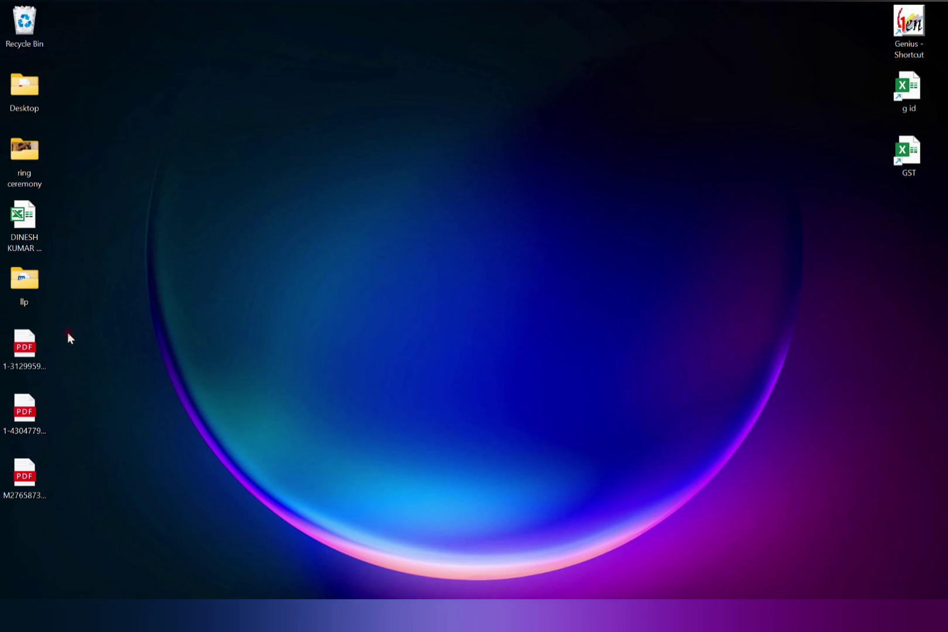
pyautogui.click(28, 346)
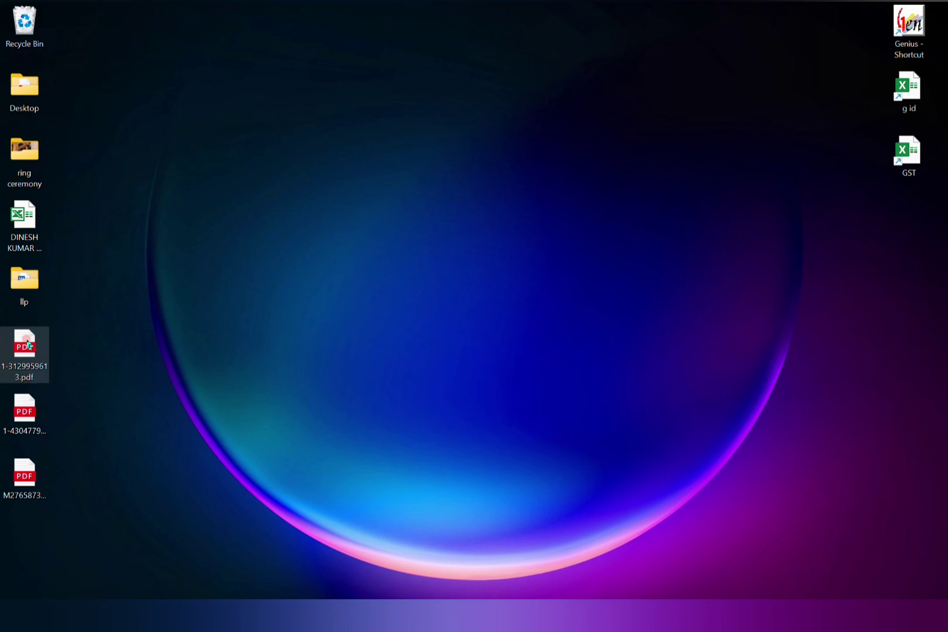
pyautogui.rightClick(29, 344)
pyautogui.moveTo(110, 405)
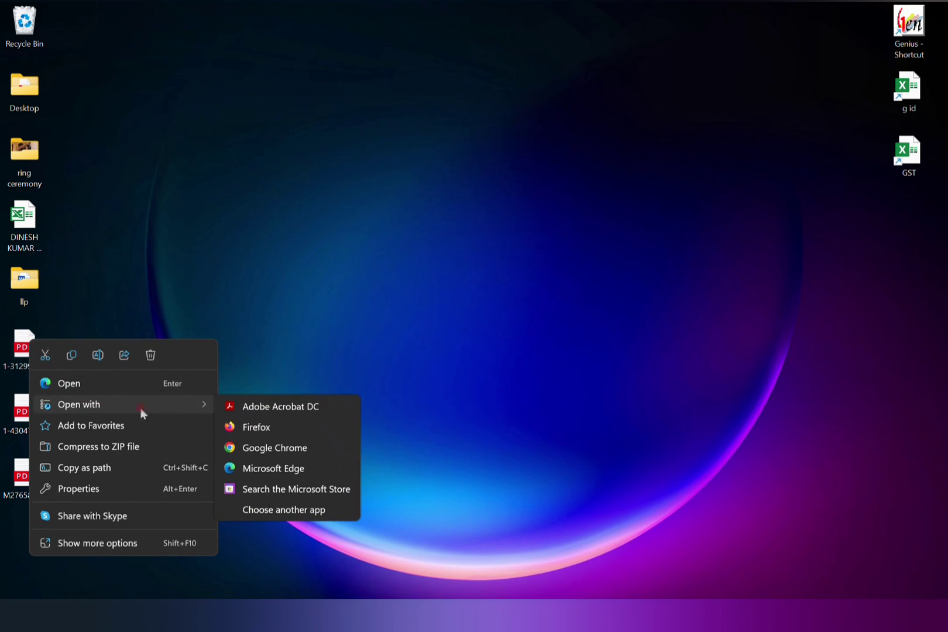
pyautogui.click(268, 407)
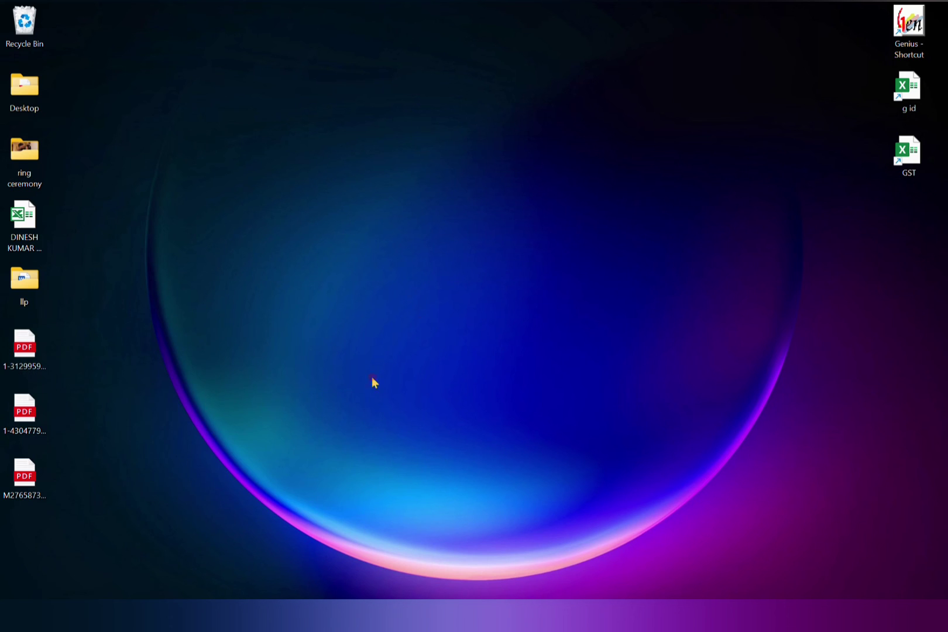